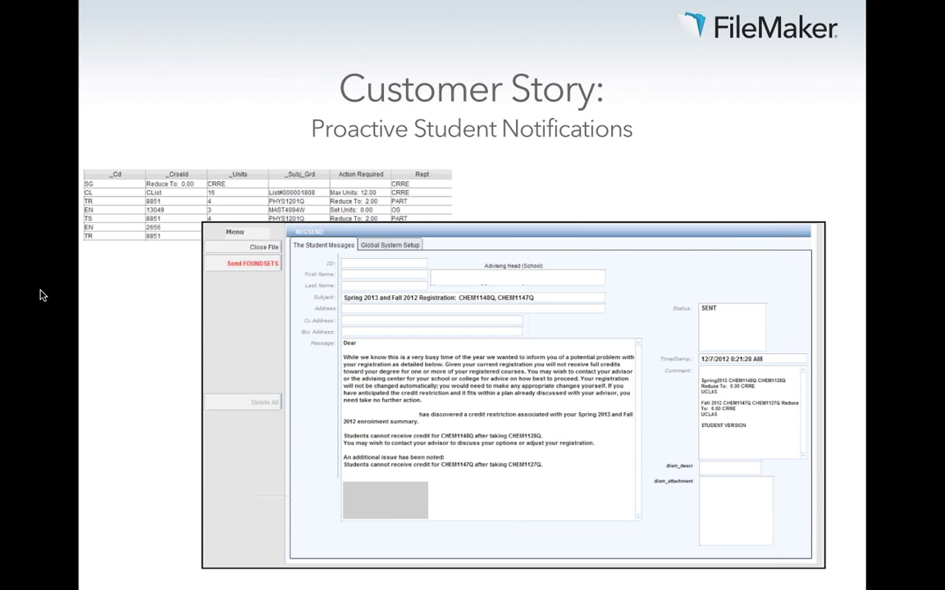
End the slide presentation after the FileMaker Higher Ed Demo slide and switch to the students.xlsx workbook in Excel.
{"action": "key", "text": "Right"}
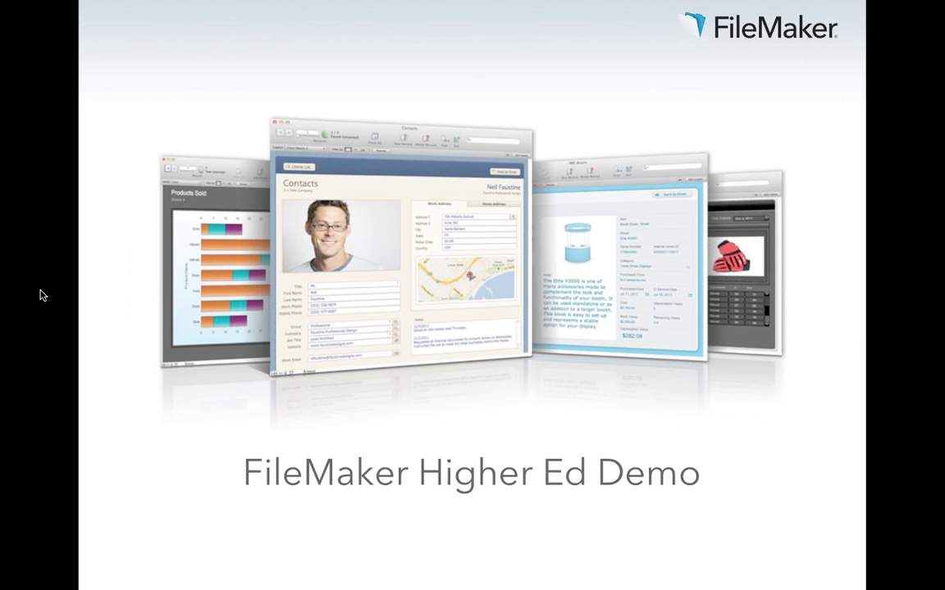
{"action": "key", "text": "Escape"}
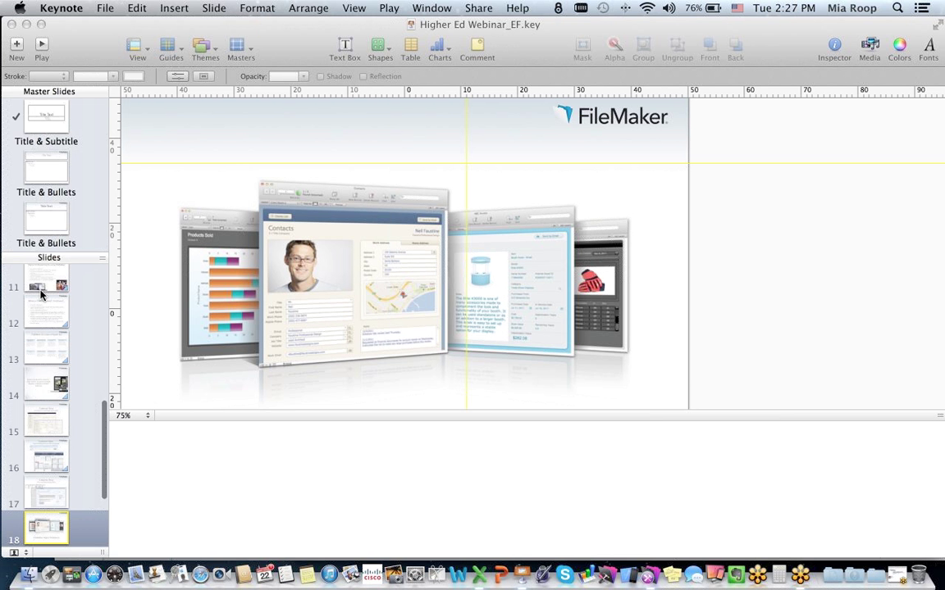
{"action": "left_click", "coordinate": [26, 25]}
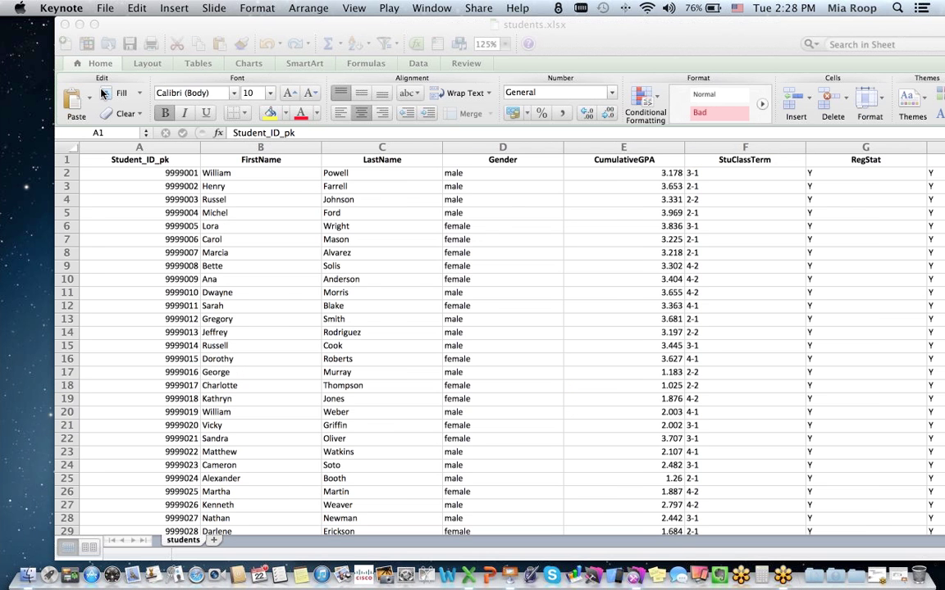
{"action": "left_click_drag", "start_coordinate": [500, 43], "coordinate": [445, 42]}
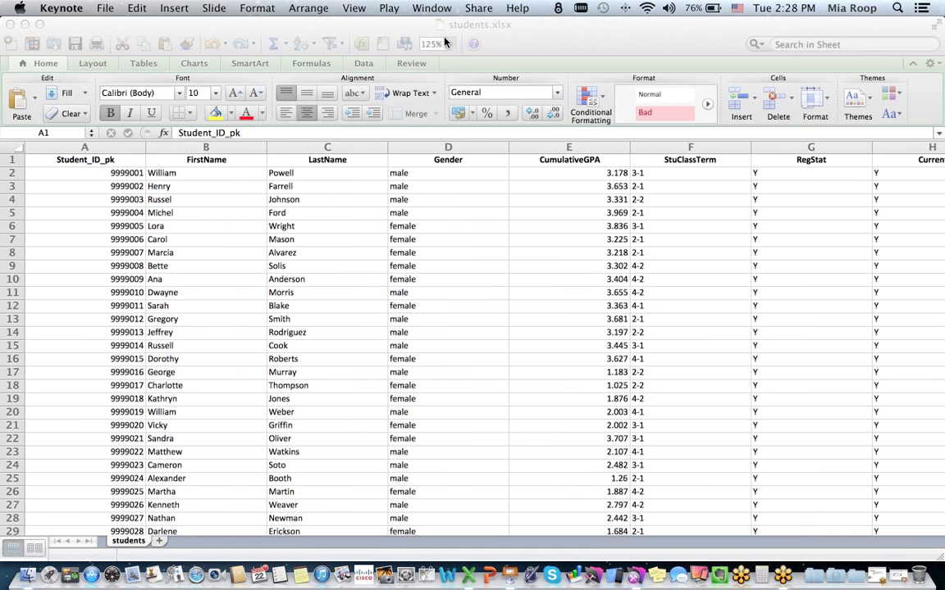
{"action": "left_click", "coordinate": [443, 42]}
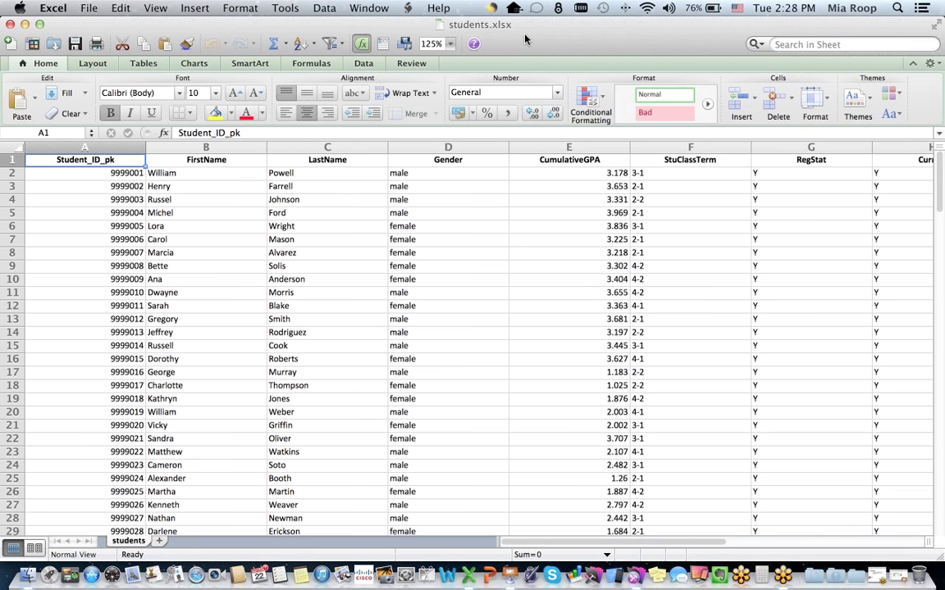
Look through the student records in the students.xlsx workbook.
{"action": "scroll", "coordinate": [525, 39], "scroll_direction": "down", "scroll_amount": 1}
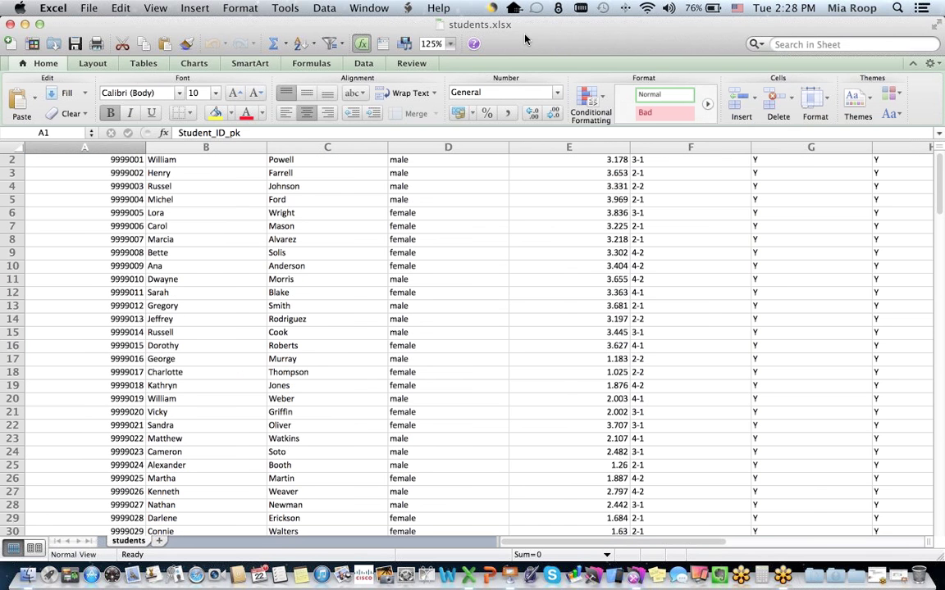
{"action": "scroll", "coordinate": [527, 37], "scroll_direction": "down", "scroll_amount": 1}
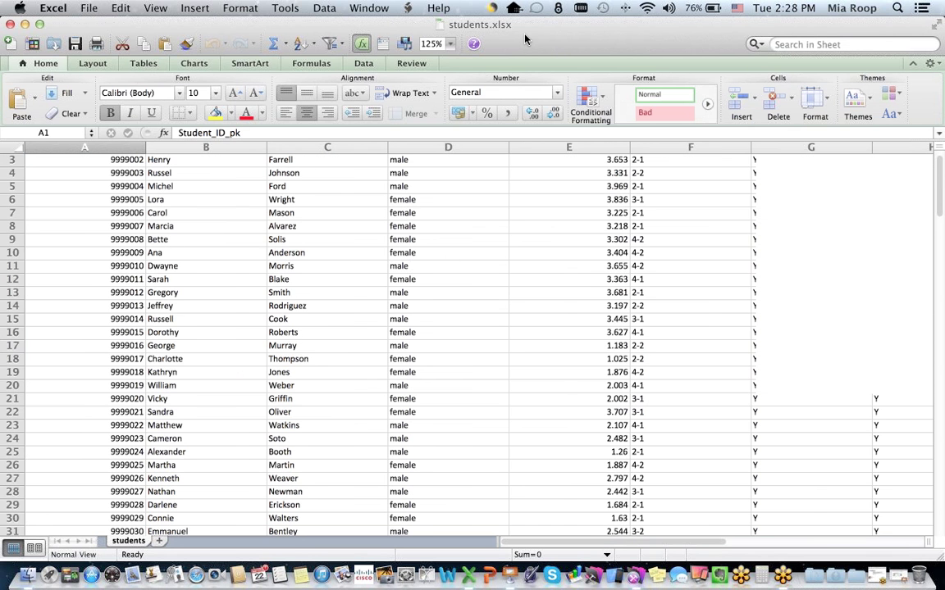
{"action": "scroll", "coordinate": [438, 251], "scroll_direction": "up", "scroll_amount": 2}
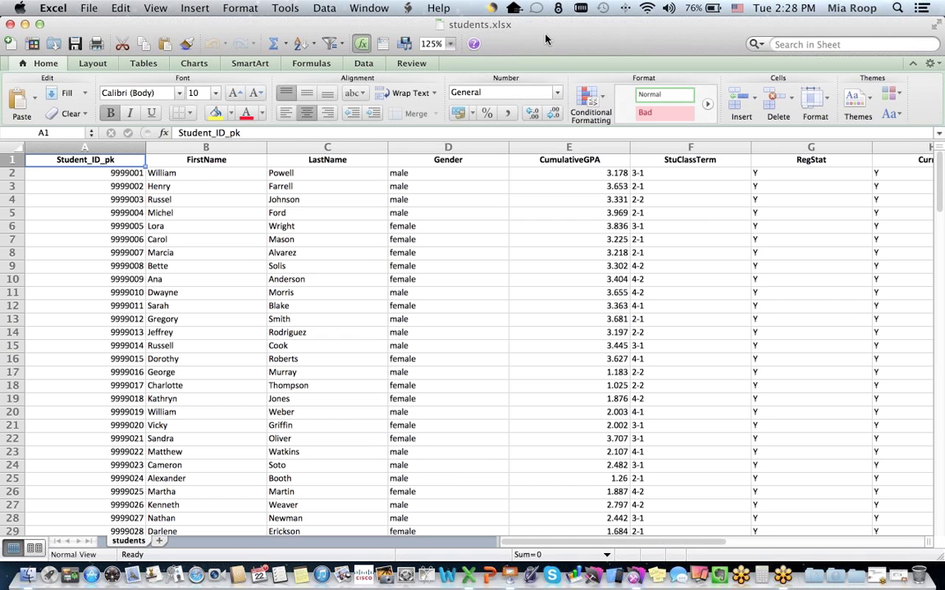
{"action": "left_click_drag", "start_coordinate": [545, 38], "coordinate": [548, 50]}
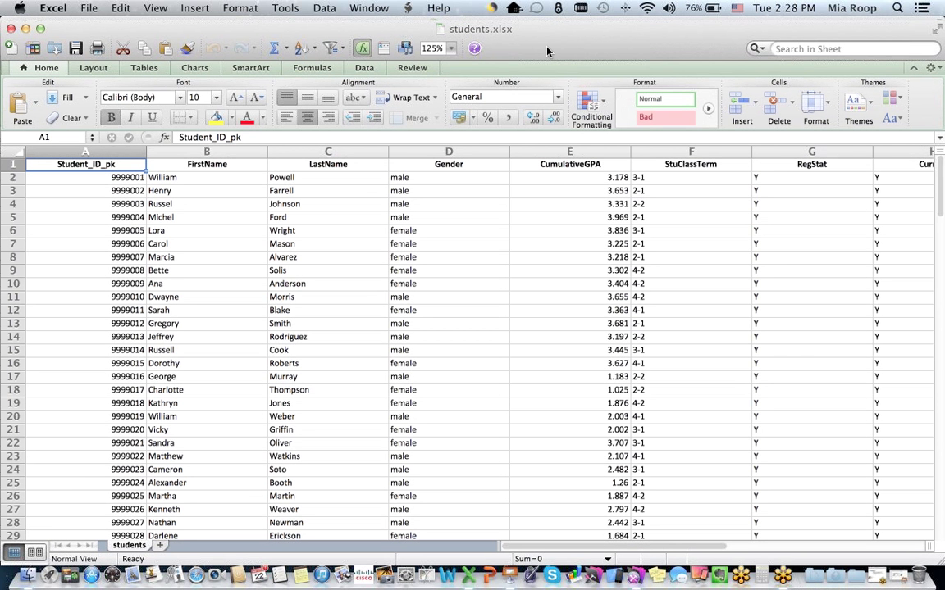
Review the columns of the enrollment.xlsx workbook and close both Excel workbooks.
{"action": "key", "text": "super+grave"}
{"action": "scroll", "coordinate": [313, 262], "scroll_direction": "right", "scroll_amount": 10}
{"action": "scroll", "coordinate": [313, 263], "scroll_direction": "left", "scroll_amount": 10}
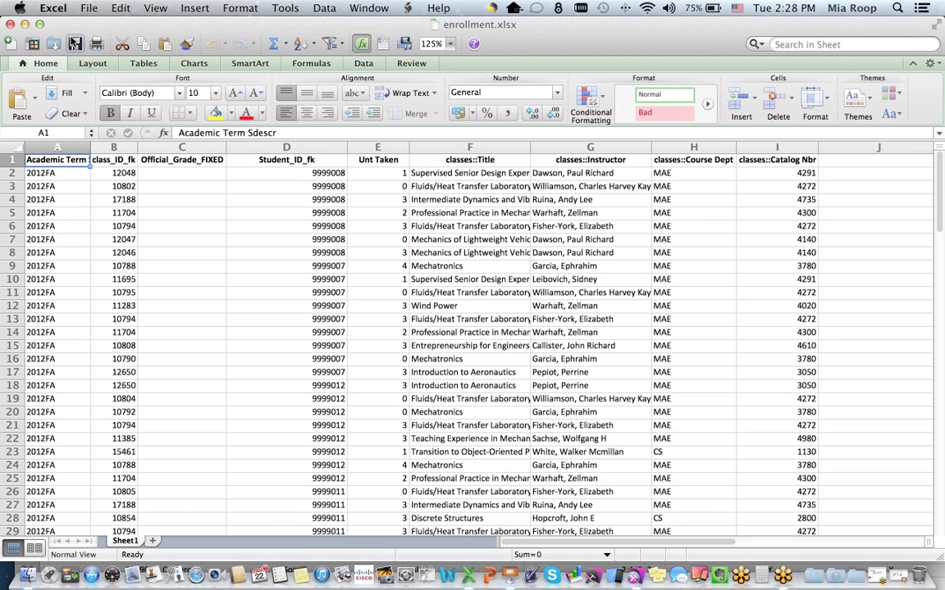
{"action": "left_click", "coordinate": [10, 24]}
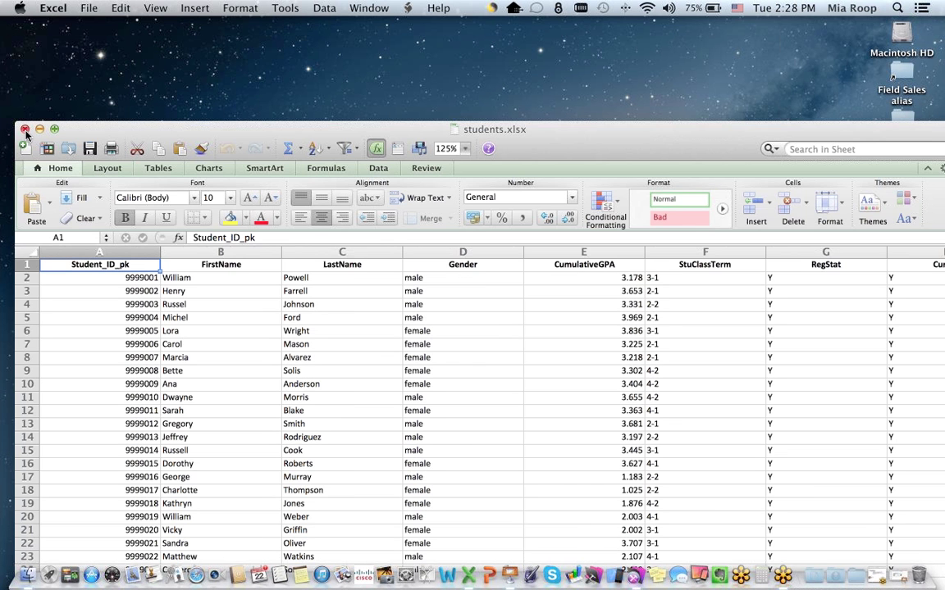
{"action": "left_click", "coordinate": [25, 129]}
Convert students.xlsx into a FileMaker Pro Advanced database named highered.fmp12, using the first row as field names.
{"action": "left_click", "coordinate": [397, 261]}
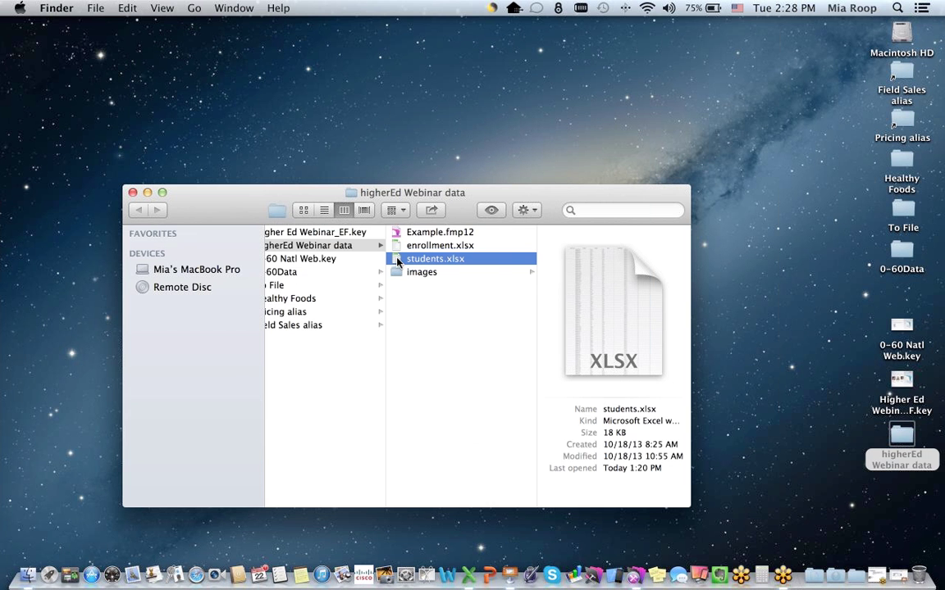
{"action": "left_click_drag", "start_coordinate": [397, 261], "coordinate": [632, 572]}
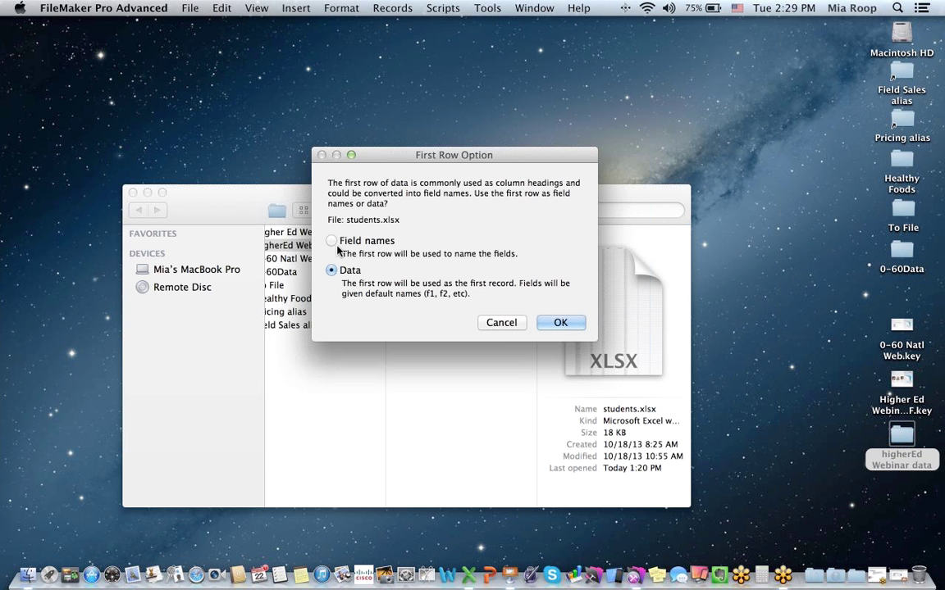
{"action": "left_click", "coordinate": [332, 242]}
{"action": "left_click", "coordinate": [566, 324]}
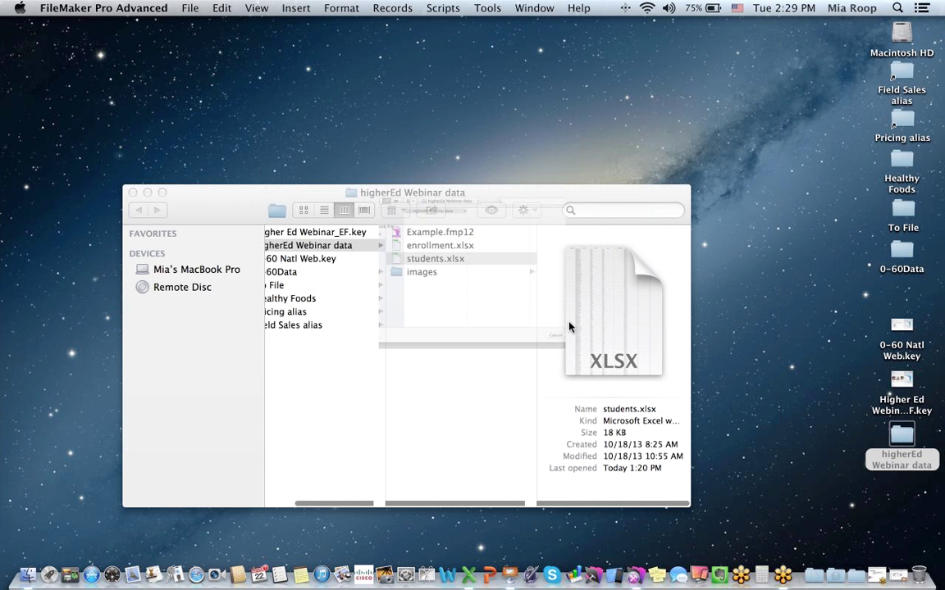
{"action": "type", "text": "higher"}
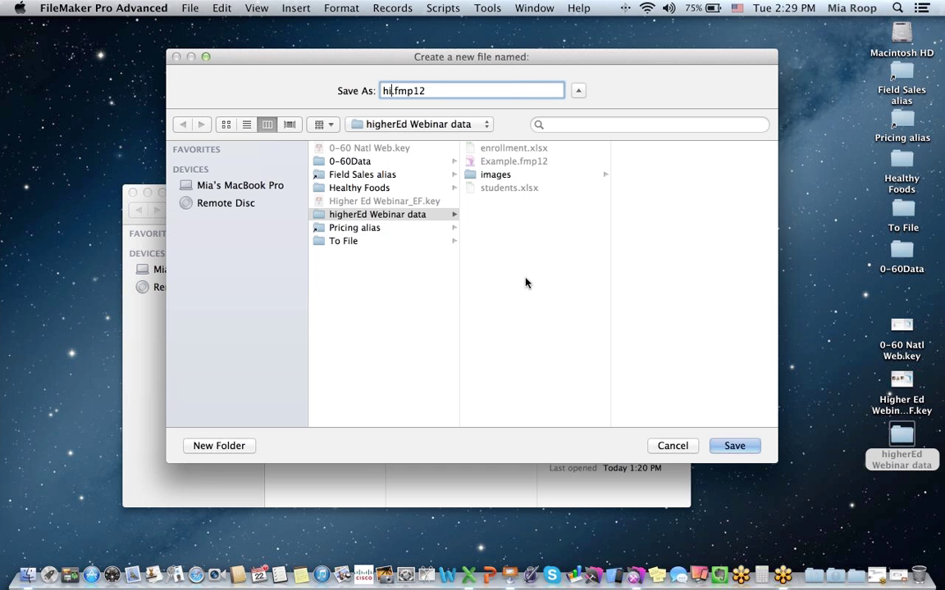
{"action": "type", "text": "ed"}
{"action": "key", "text": "Return"}
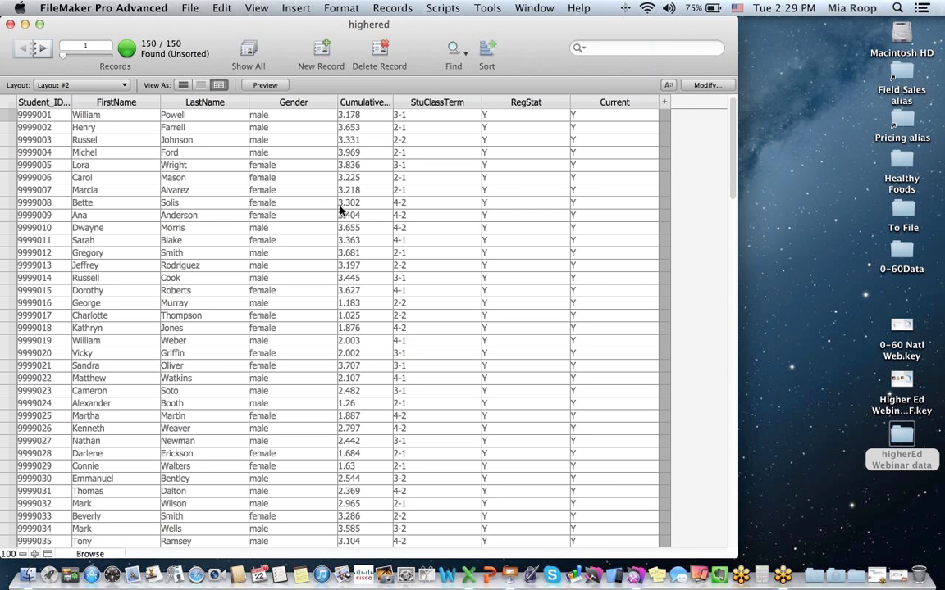
Sort the student records by StuClassTerm in ascending order.
{"action": "left_click", "coordinate": [331, 103]}
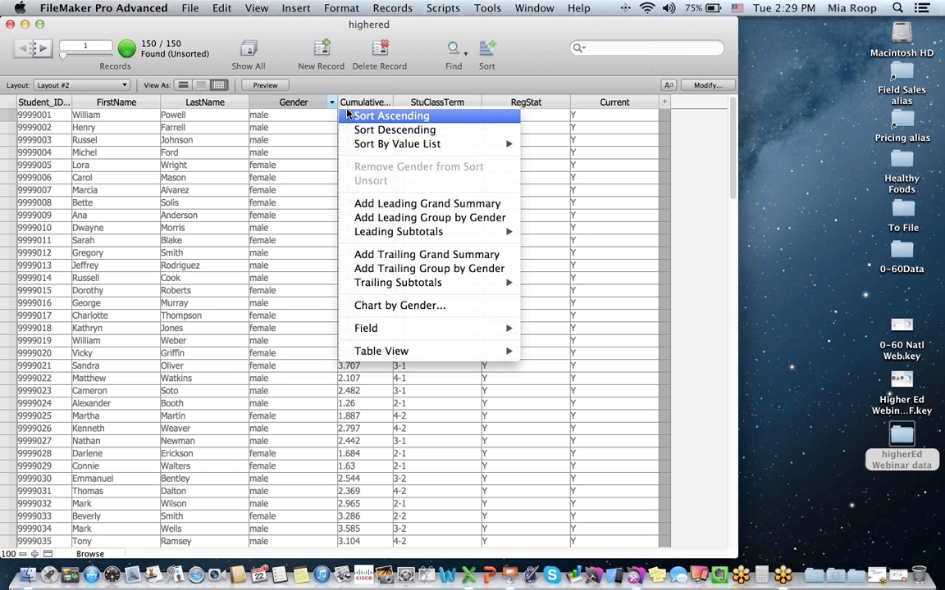
{"action": "left_click", "coordinate": [348, 116]}
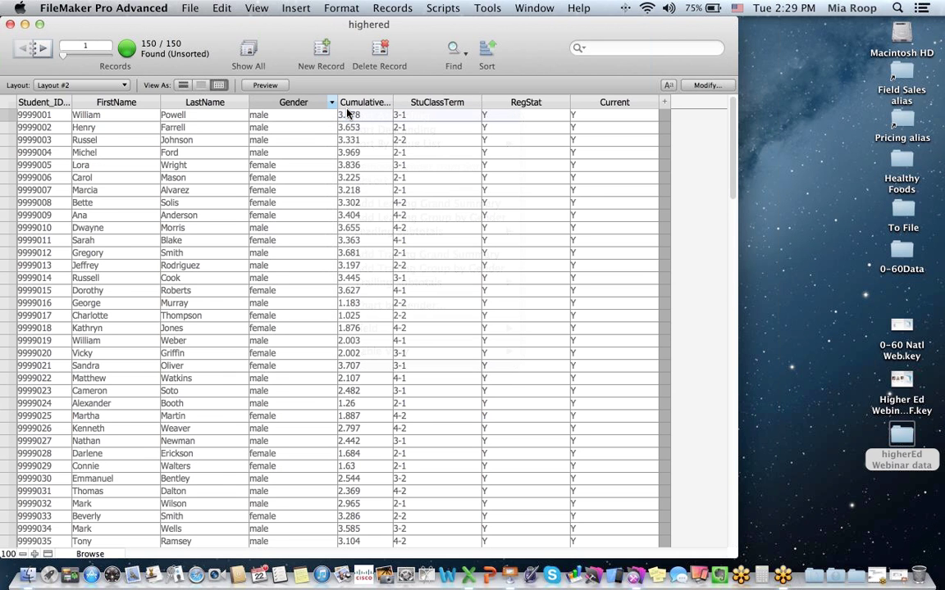
{"action": "left_click", "coordinate": [475, 101]}
{"action": "left_click", "coordinate": [492, 115]}
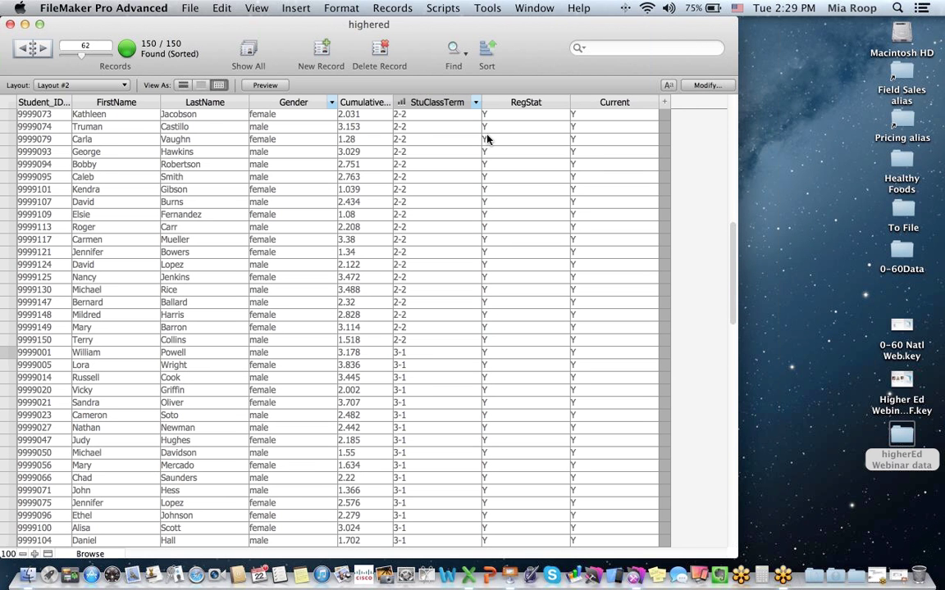
Create a column chart of CumulativeGPA by StuClassTerm and set its Y-axis summary to Average.
{"action": "left_click", "coordinate": [389, 103]}
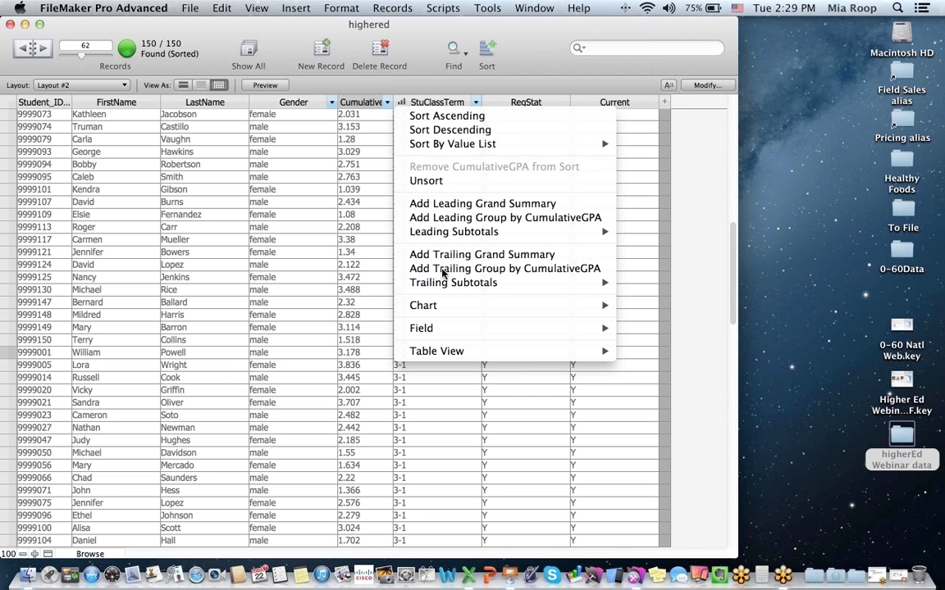
{"action": "mouse_move", "coordinate": [508, 306]}
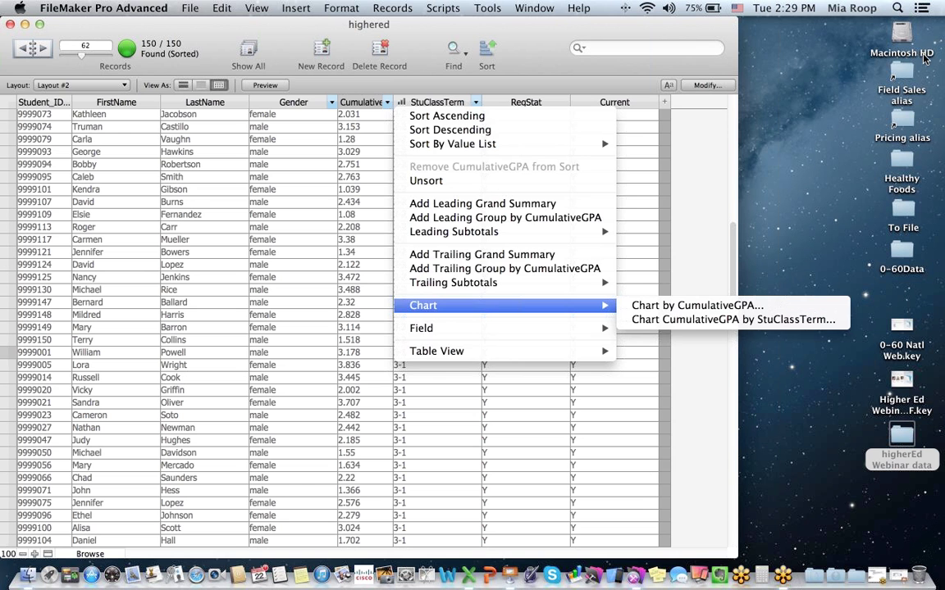
{"action": "left_click", "coordinate": [829, 55]}
{"action": "left_click", "coordinate": [387, 103]}
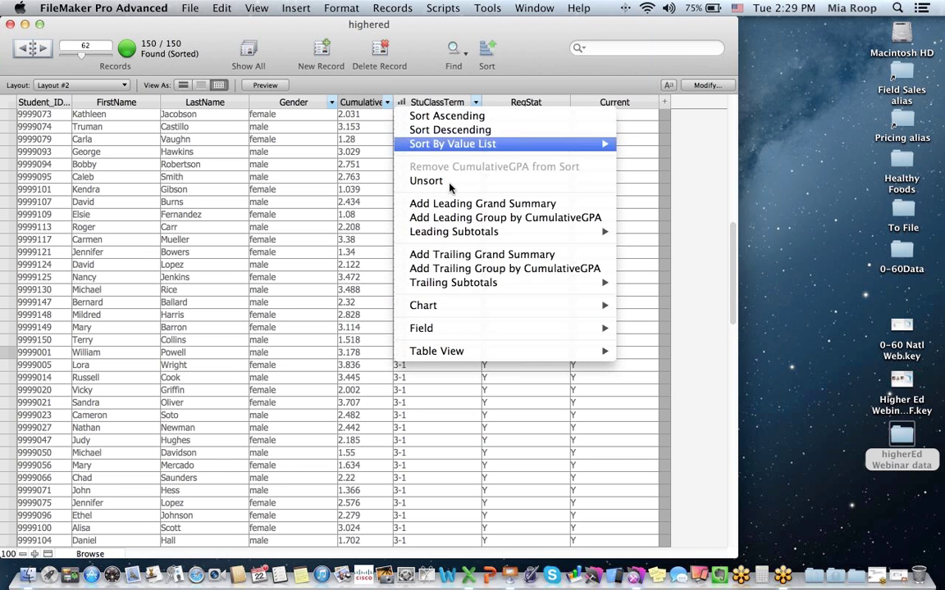
{"action": "mouse_move", "coordinate": [469, 312]}
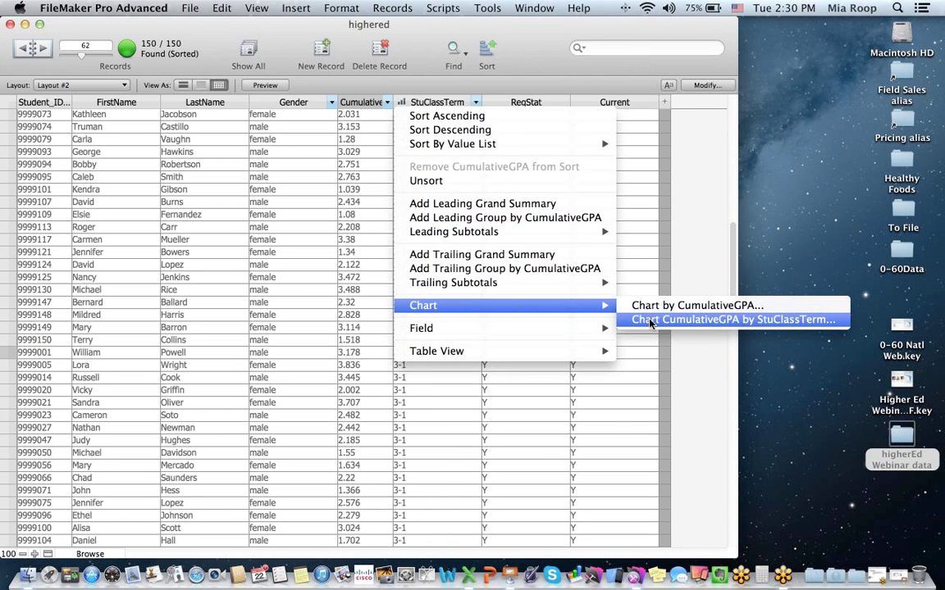
{"action": "left_click", "coordinate": [650, 321]}
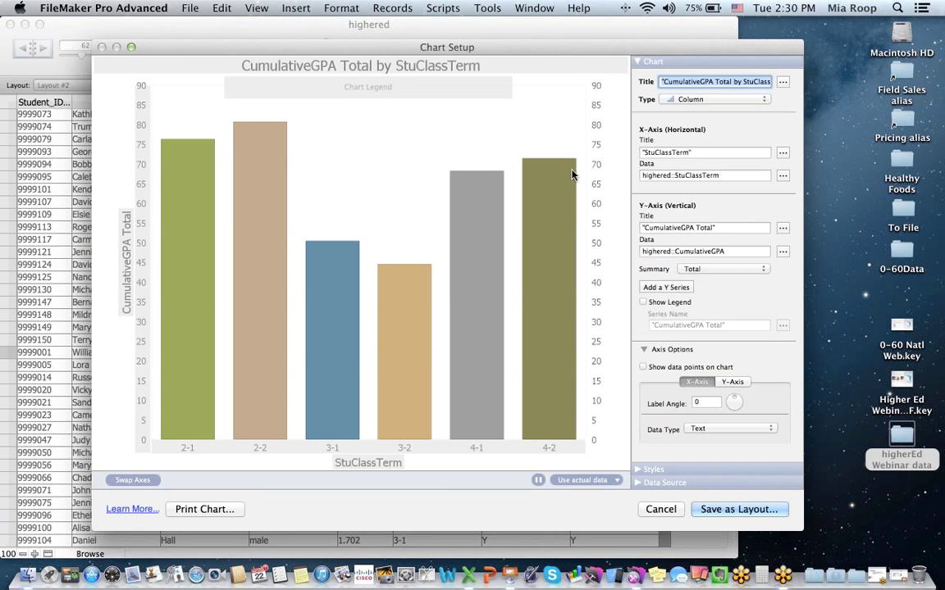
{"action": "left_click", "coordinate": [707, 270]}
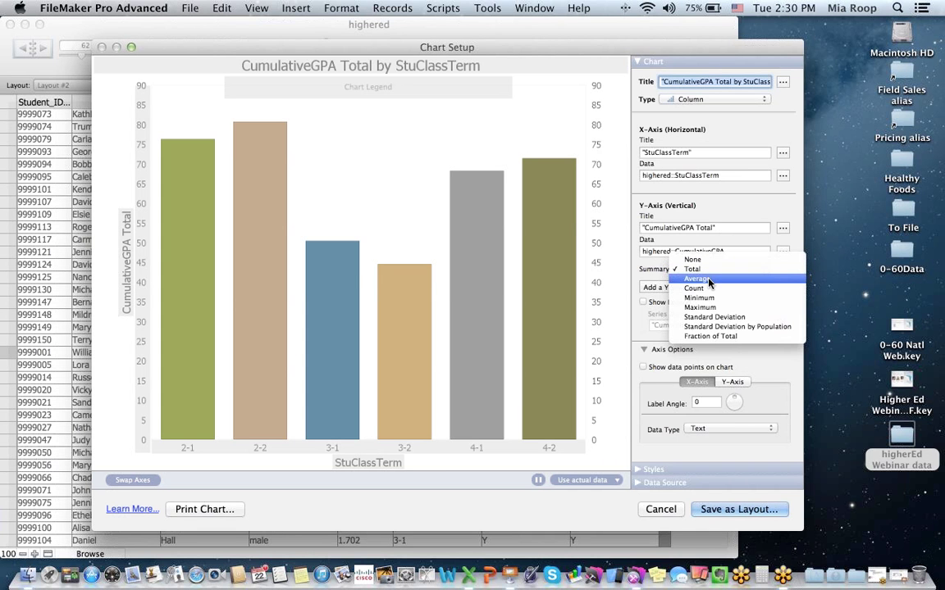
{"action": "left_click", "coordinate": [710, 280]}
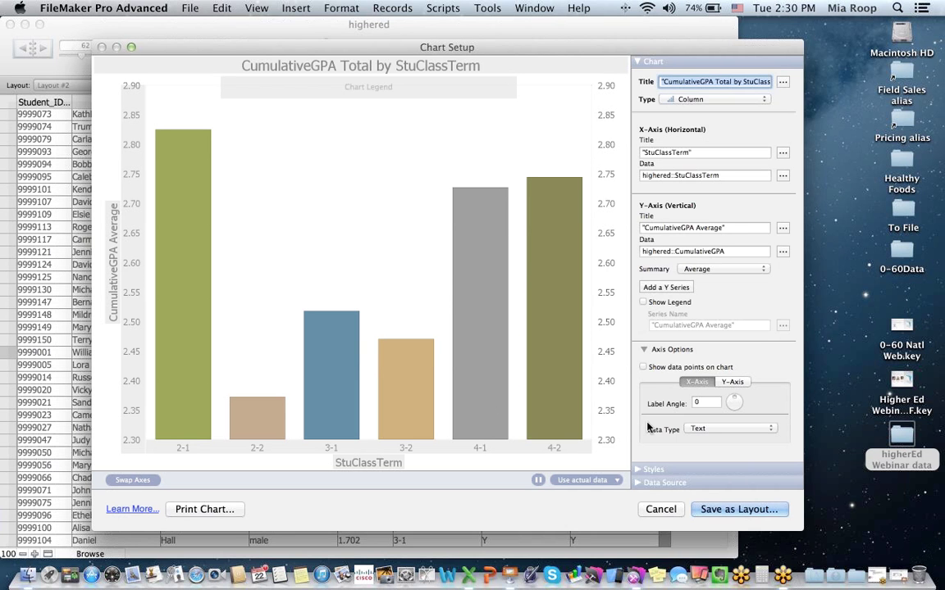
Save the chart as the layout "CumulativeGPA Total by StuClassTerm", included in layout menus, and close its window.
{"action": "left_click", "coordinate": [729, 510]}
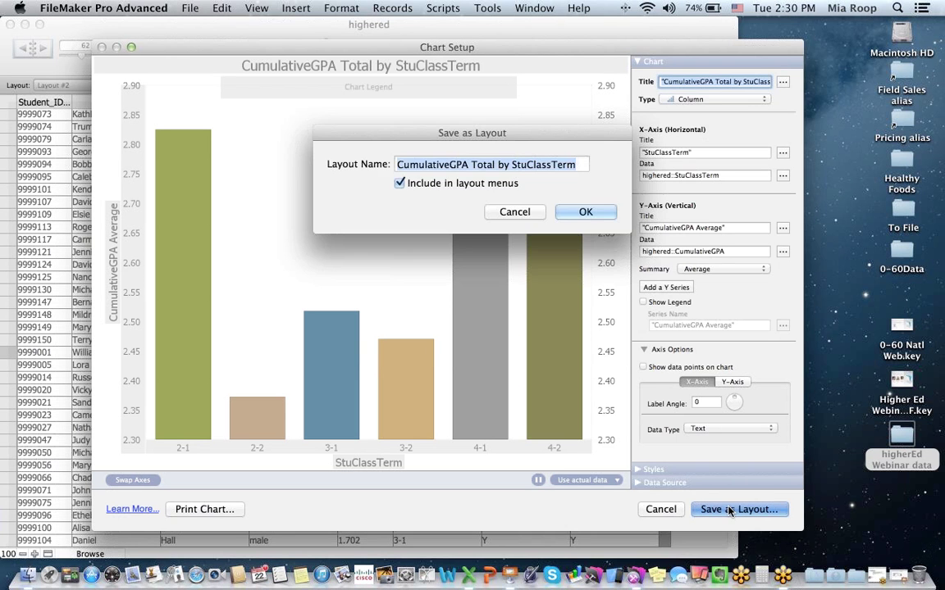
{"action": "left_click", "coordinate": [595, 214]}
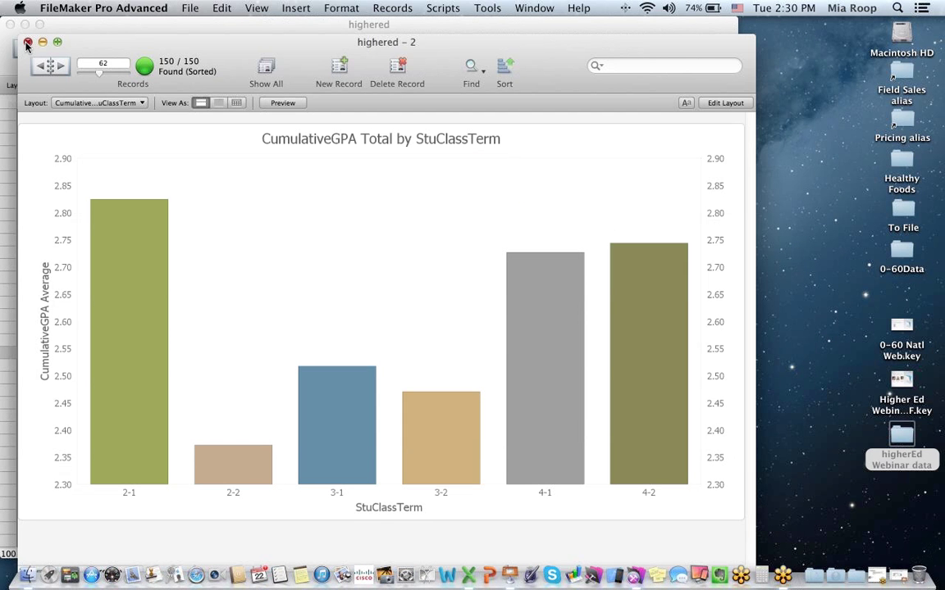
{"action": "left_click", "coordinate": [27, 43]}
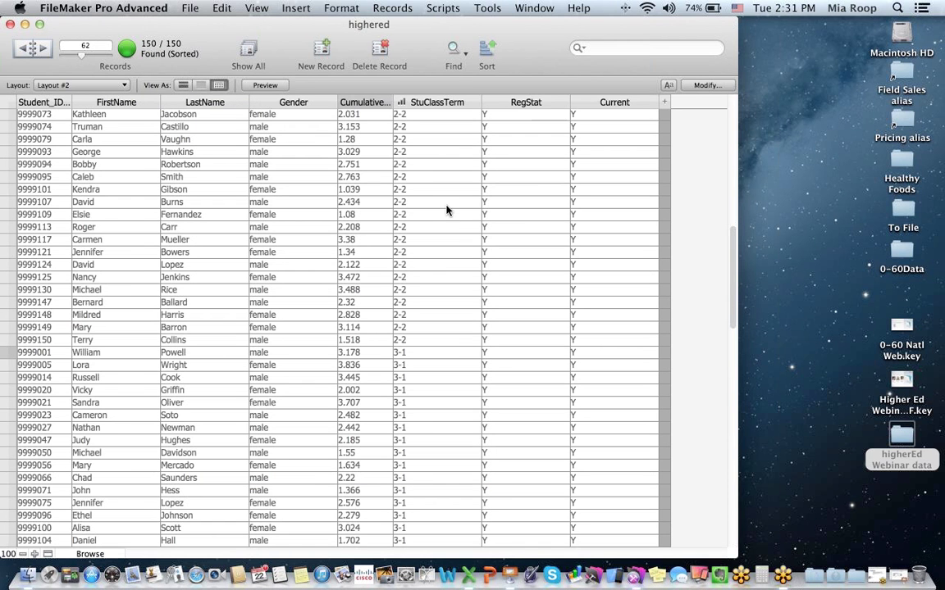
Add a trailing group by StuClassTerm to the student table and check the break between class terms.
{"action": "scroll", "coordinate": [446, 210], "scroll_direction": "down", "scroll_amount": 1}
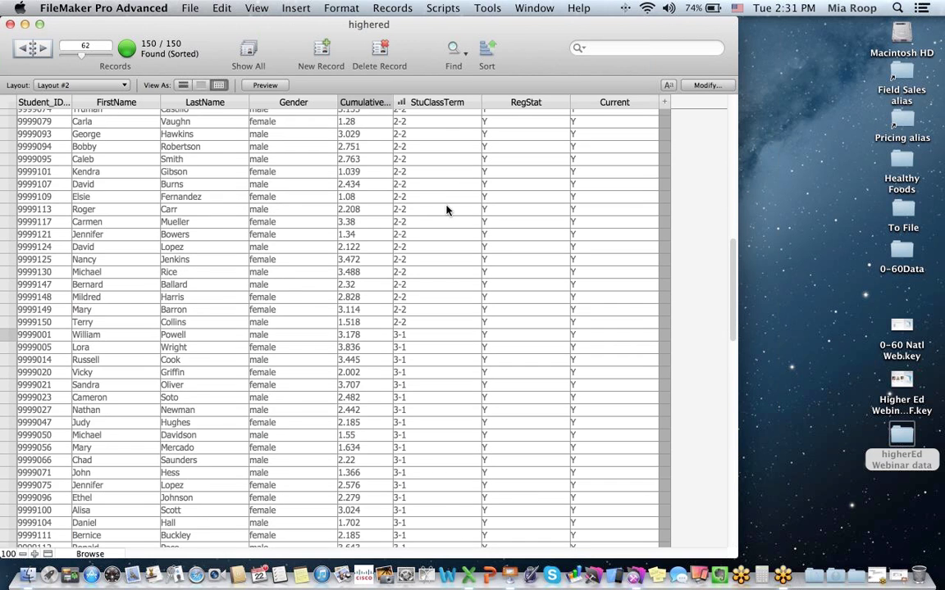
{"action": "scroll", "coordinate": [446, 211], "scroll_direction": "down", "scroll_amount": 2}
{"action": "scroll", "coordinate": [446, 210], "scroll_direction": "up", "scroll_amount": 6}
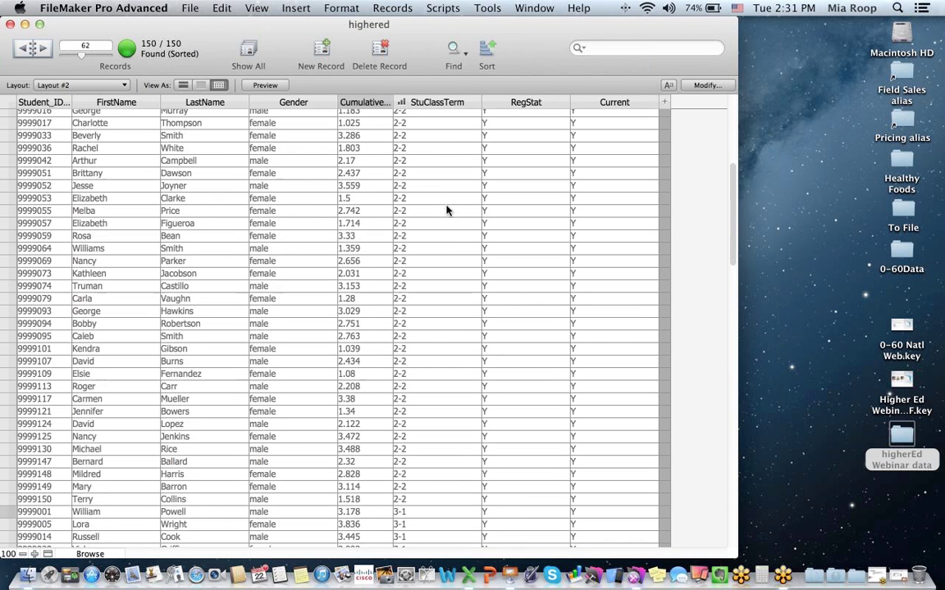
{"action": "scroll", "coordinate": [446, 211], "scroll_direction": "up", "scroll_amount": 5}
{"action": "left_click", "coordinate": [475, 102]}
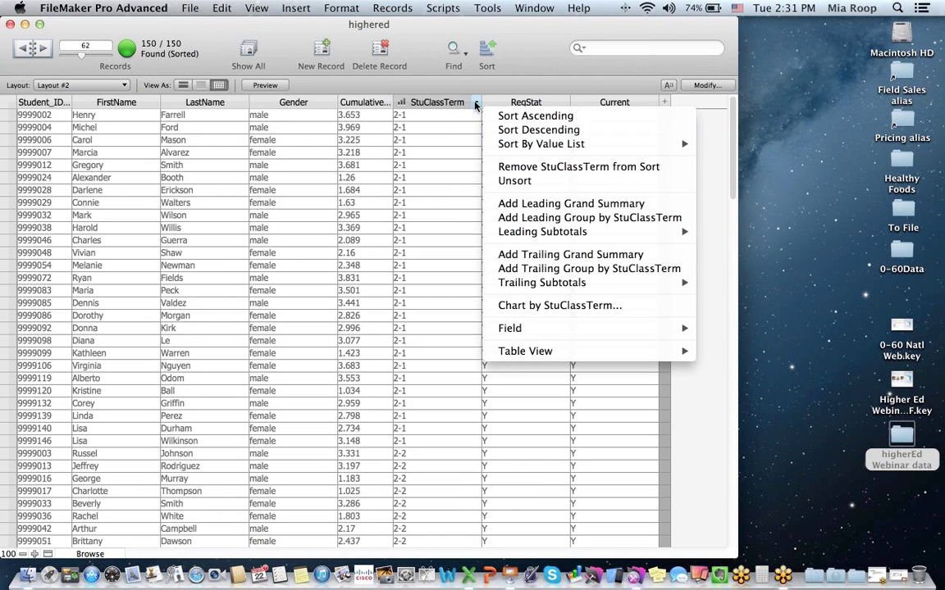
{"action": "left_click", "coordinate": [509, 274]}
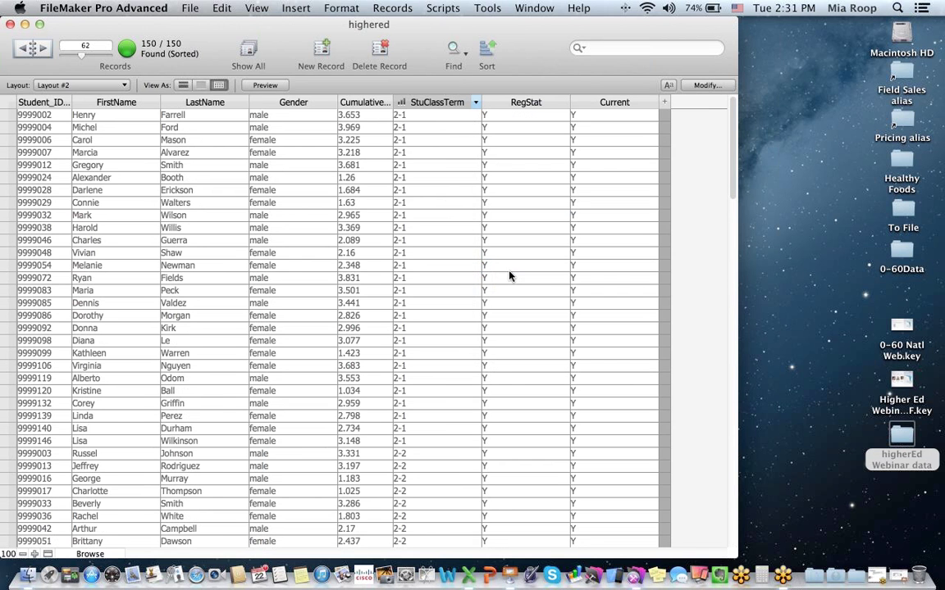
{"action": "scroll", "coordinate": [469, 338], "scroll_direction": "down", "scroll_amount": 1}
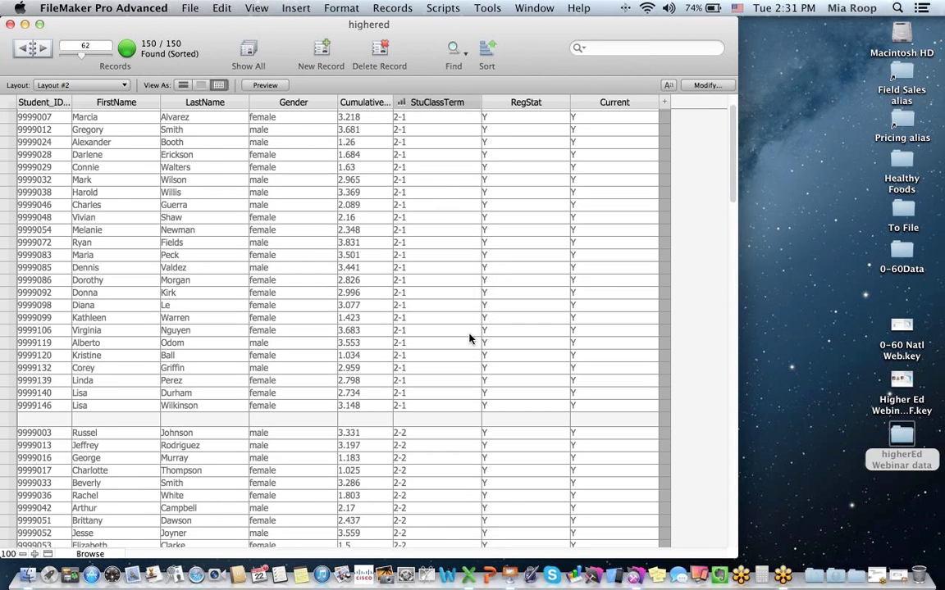
{"action": "scroll", "coordinate": [469, 339], "scroll_direction": "up", "scroll_amount": 1}
Add a trailing count subtotal on StuClassTerm to each class term group in the student table.
{"action": "left_click", "coordinate": [475, 101]}
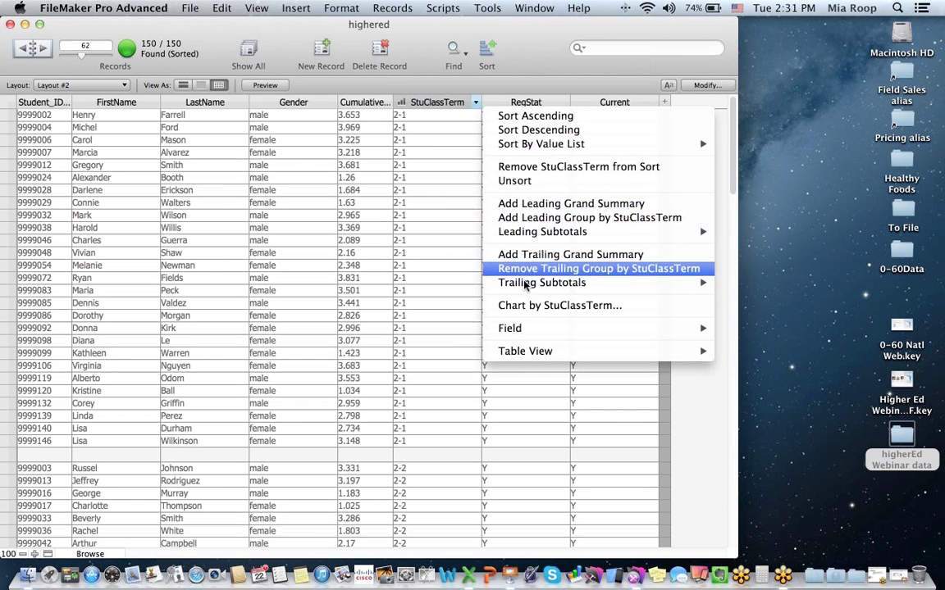
{"action": "mouse_move", "coordinate": [574, 282]}
{"action": "left_click", "coordinate": [763, 331]}
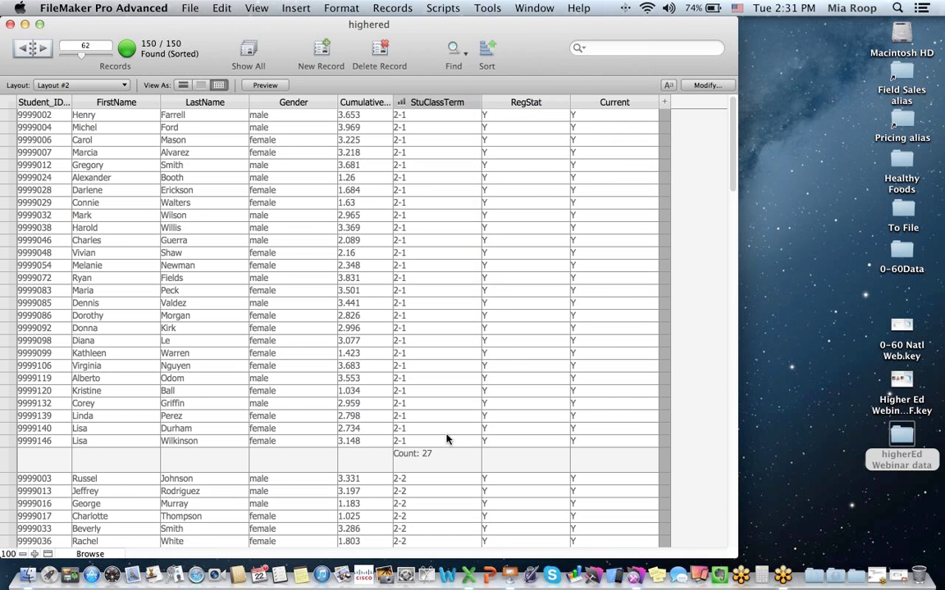
Fill the trailing subtotal rows of the class term groups with light blue and check them in the table.
{"action": "scroll", "coordinate": [447, 439], "scroll_direction": "down", "scroll_amount": 3}
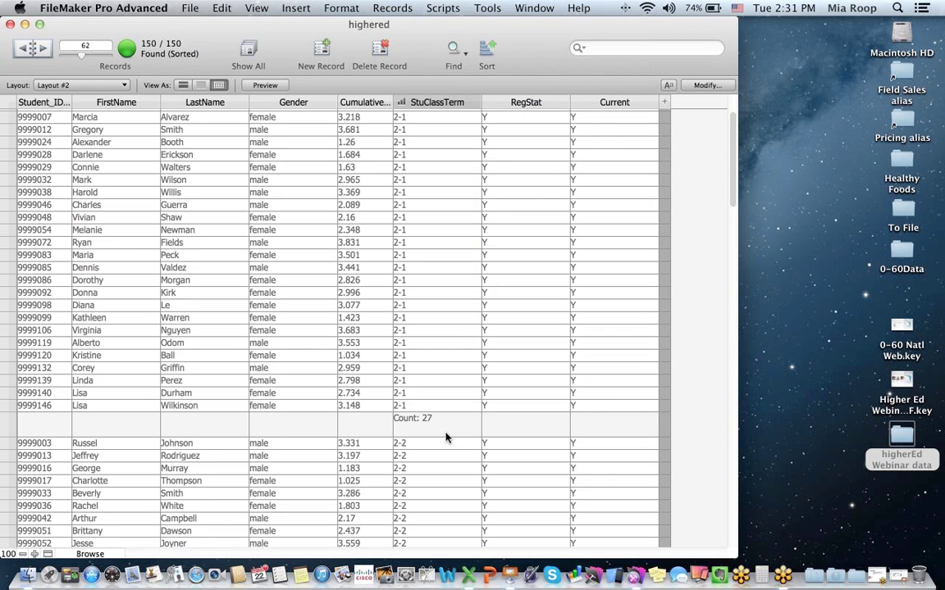
{"action": "scroll", "coordinate": [446, 439], "scroll_direction": "down", "scroll_amount": 3}
{"action": "scroll", "coordinate": [446, 439], "scroll_direction": "down", "scroll_amount": 4}
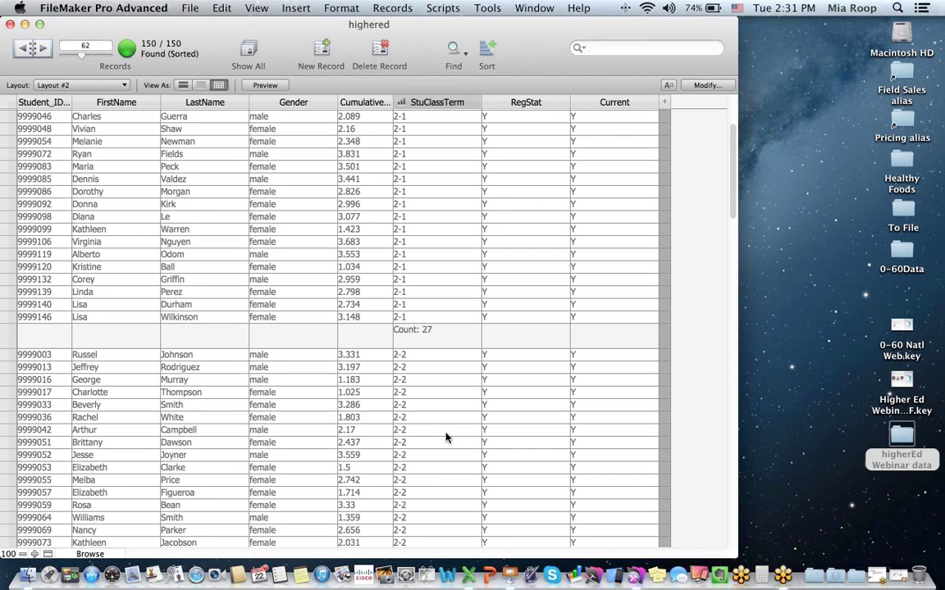
{"action": "scroll", "coordinate": [447, 439], "scroll_direction": "down", "scroll_amount": 15}
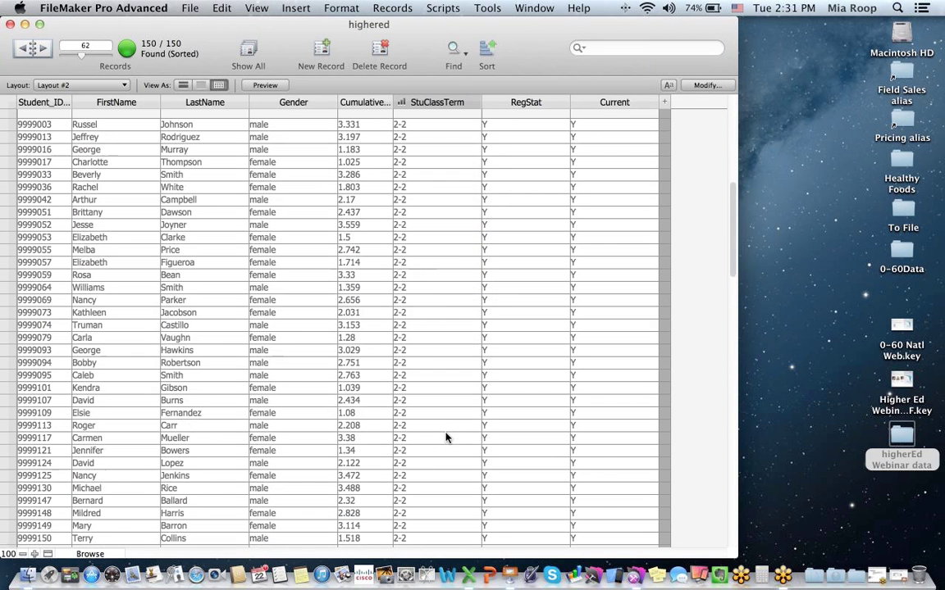
{"action": "scroll", "coordinate": [446, 439], "scroll_direction": "down", "scroll_amount": 20}
{"action": "right_click", "coordinate": [358, 310]}
{"action": "mouse_move", "coordinate": [400, 489]}
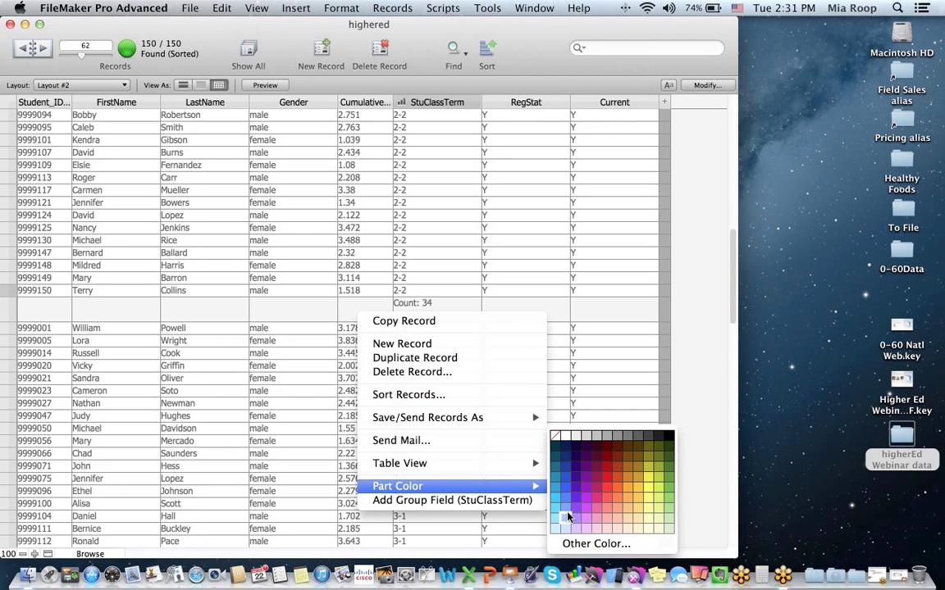
{"action": "left_click", "coordinate": [567, 517]}
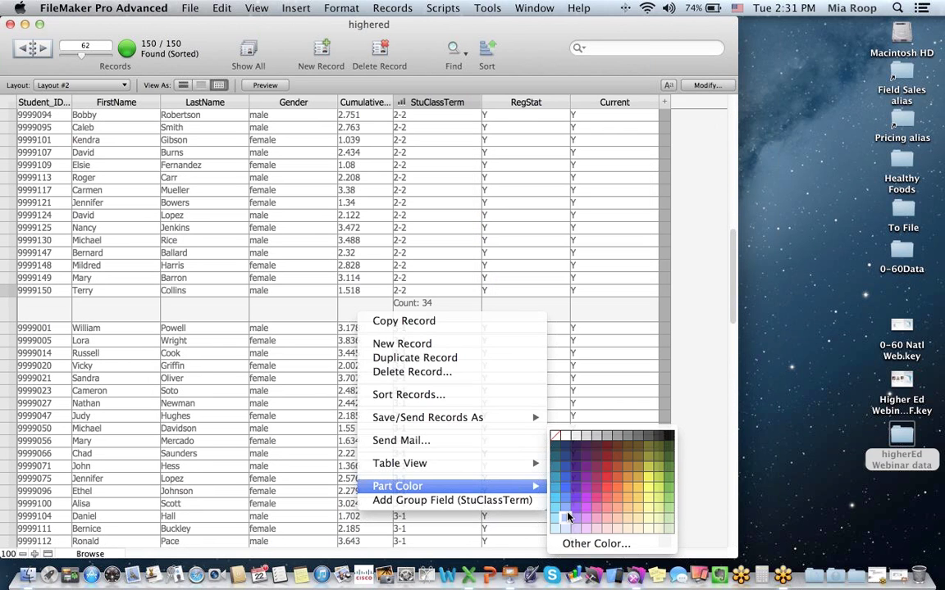
{"action": "scroll", "coordinate": [443, 353], "scroll_direction": "up", "scroll_amount": 10}
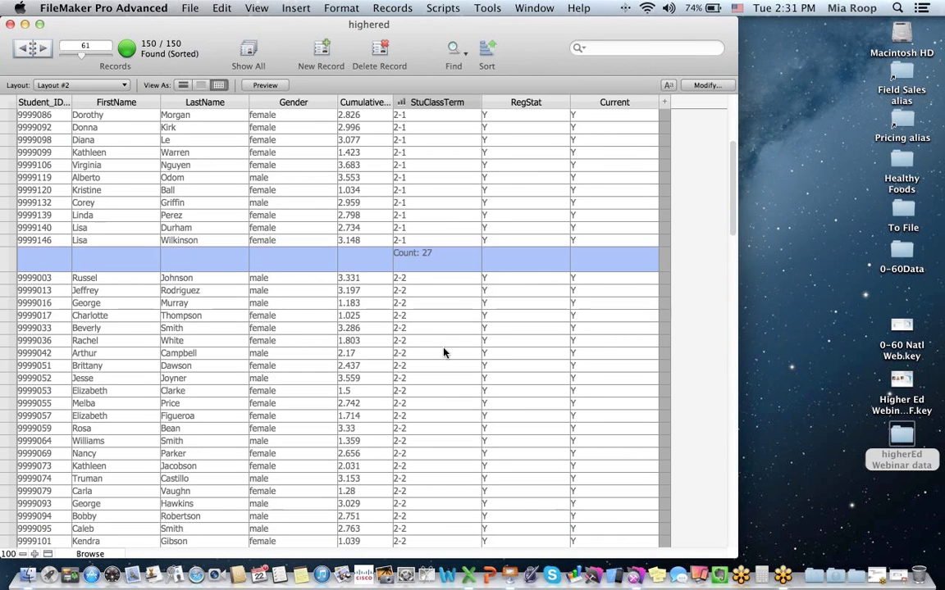
{"action": "scroll", "coordinate": [443, 352], "scroll_direction": "up", "scroll_amount": 5}
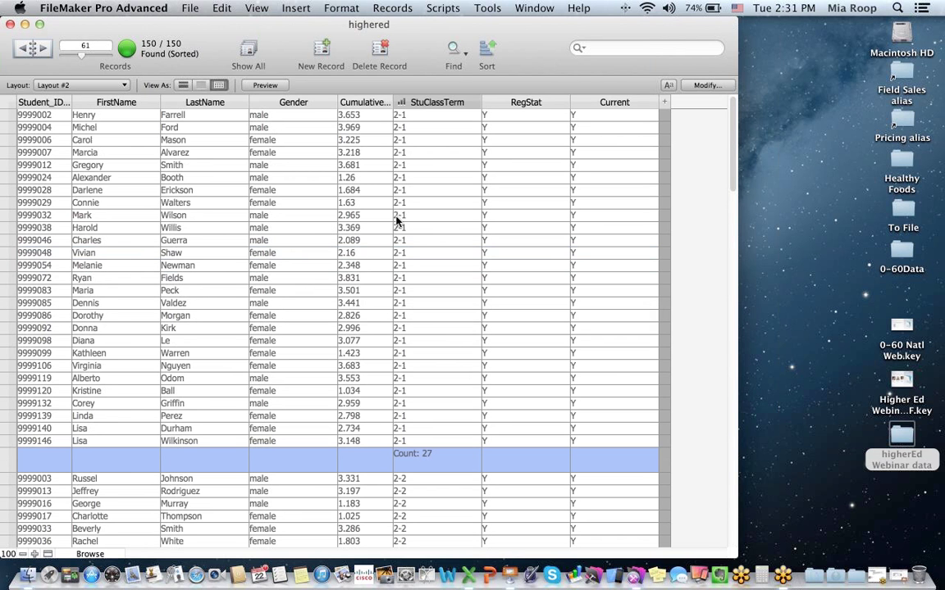
Find the student records with Gender "m" and StuClassTerm "2".
{"action": "left_click", "coordinate": [453, 51]}
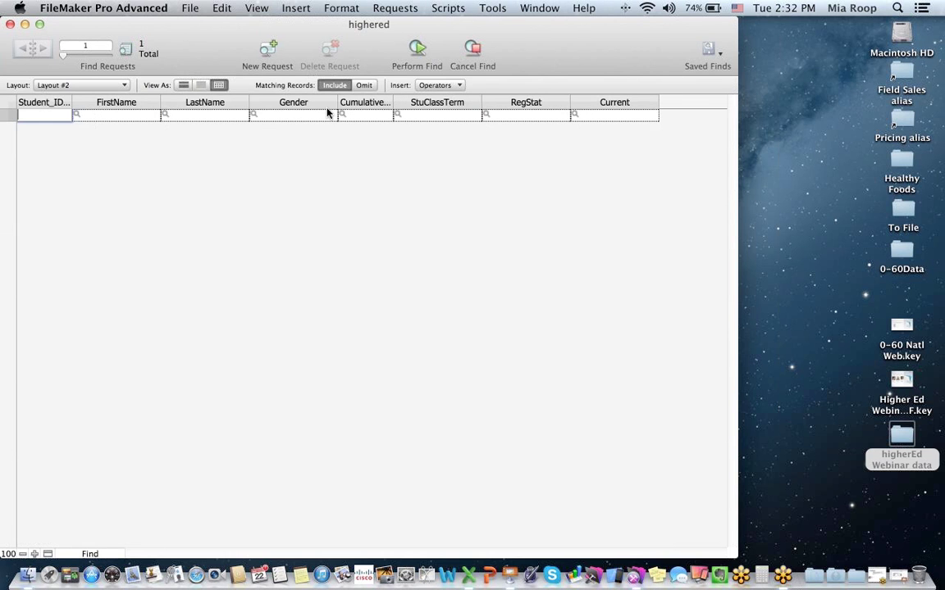
{"action": "left_click", "coordinate": [313, 115]}
{"action": "type", "text": "m"}
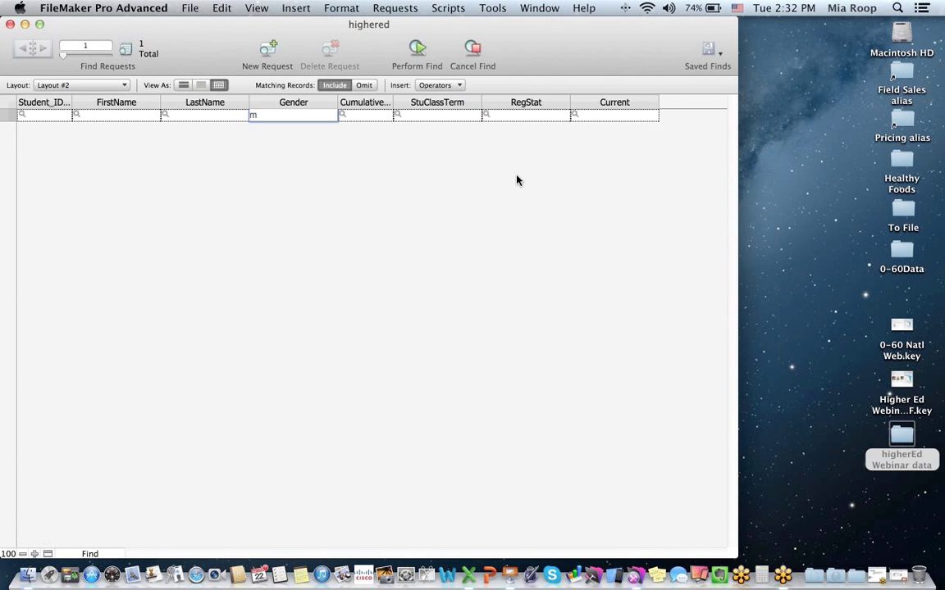
{"action": "left_click", "coordinate": [440, 114]}
{"action": "type", "text": "2"}
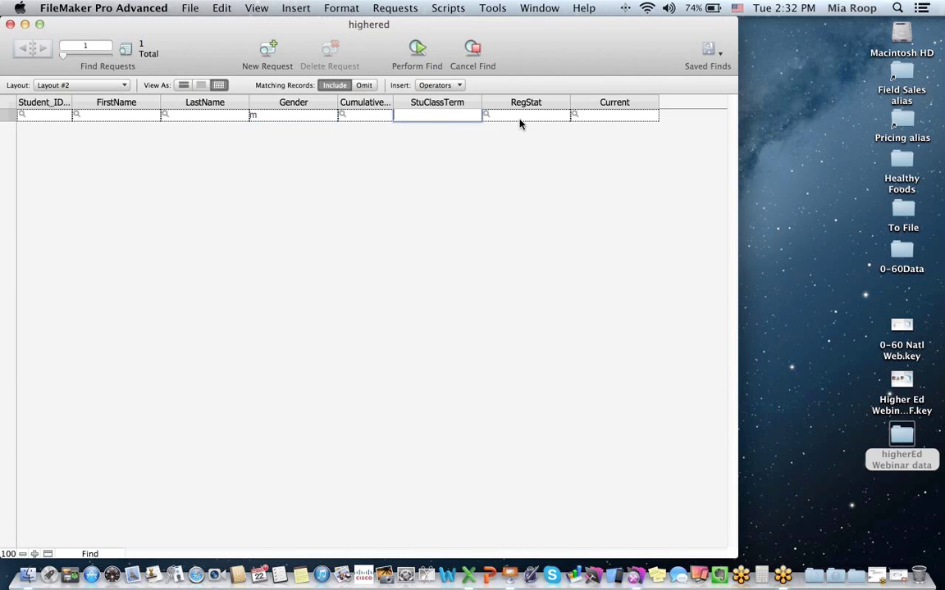
{"action": "key", "text": "Return"}
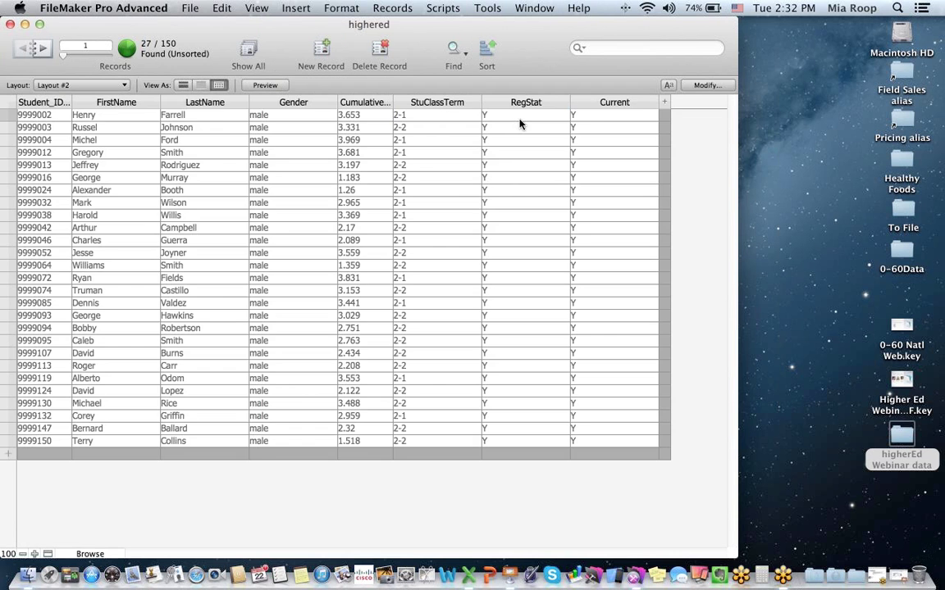
Find the student records with Gender "f" and a CumulativeGPA of ">2".
{"action": "left_click", "coordinate": [450, 49]}
{"action": "left_click", "coordinate": [328, 117]}
{"action": "type", "text": "F"}
{"action": "left_click", "coordinate": [363, 117]}
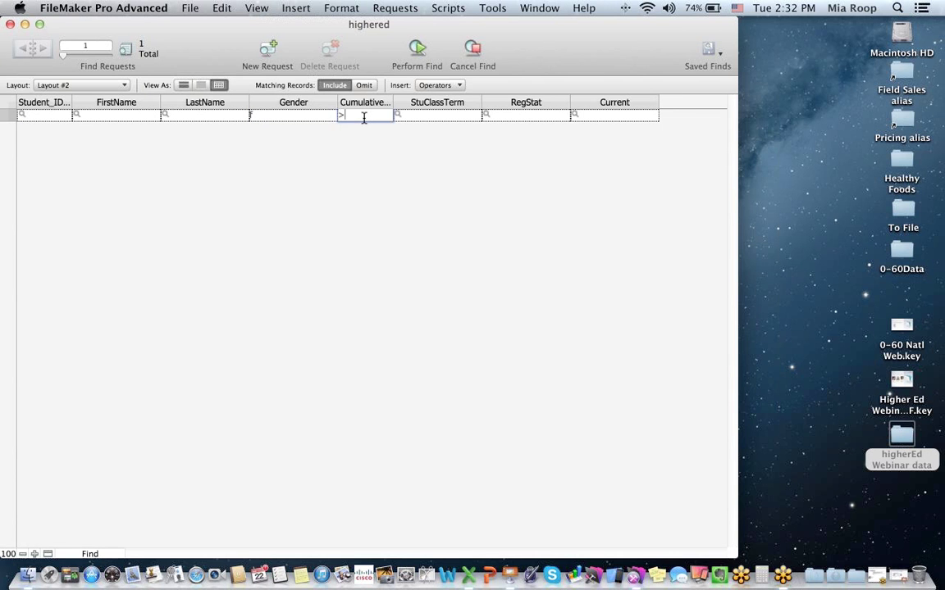
{"action": "type", "text": ">2"}
{"action": "key", "text": "Return"}
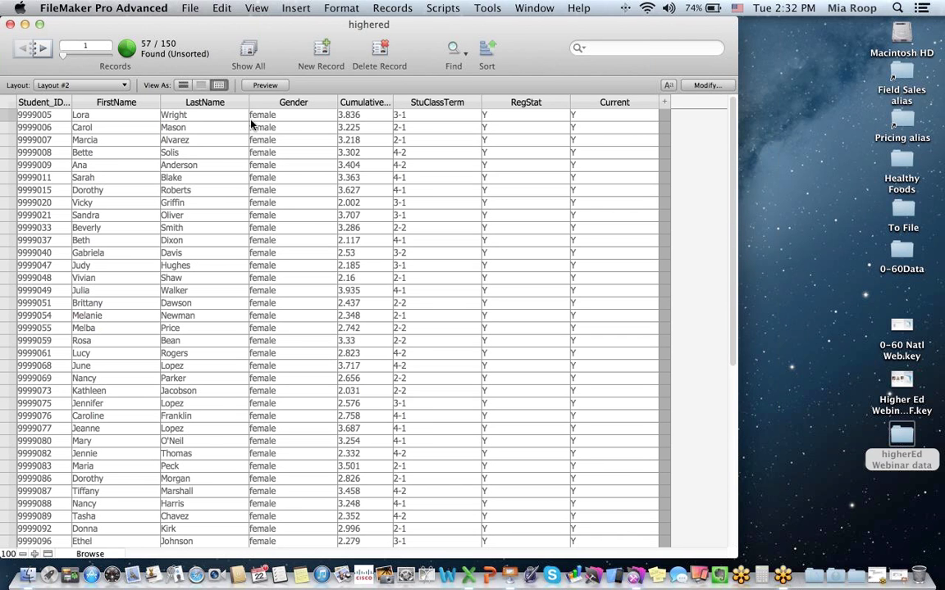
Show all student records again and switch to Layout #1.
{"action": "left_click", "coordinate": [251, 51]}
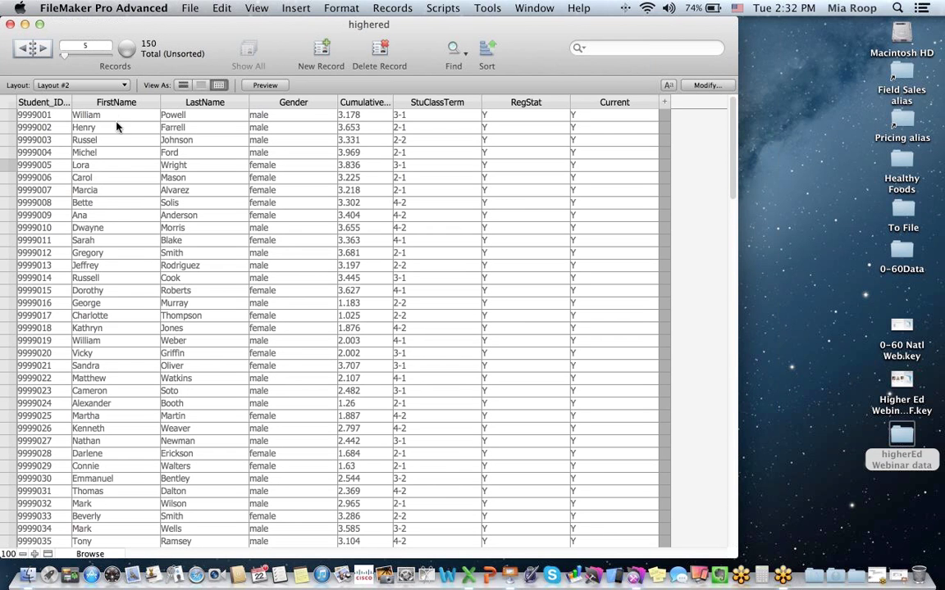
{"action": "left_click", "coordinate": [121, 86]}
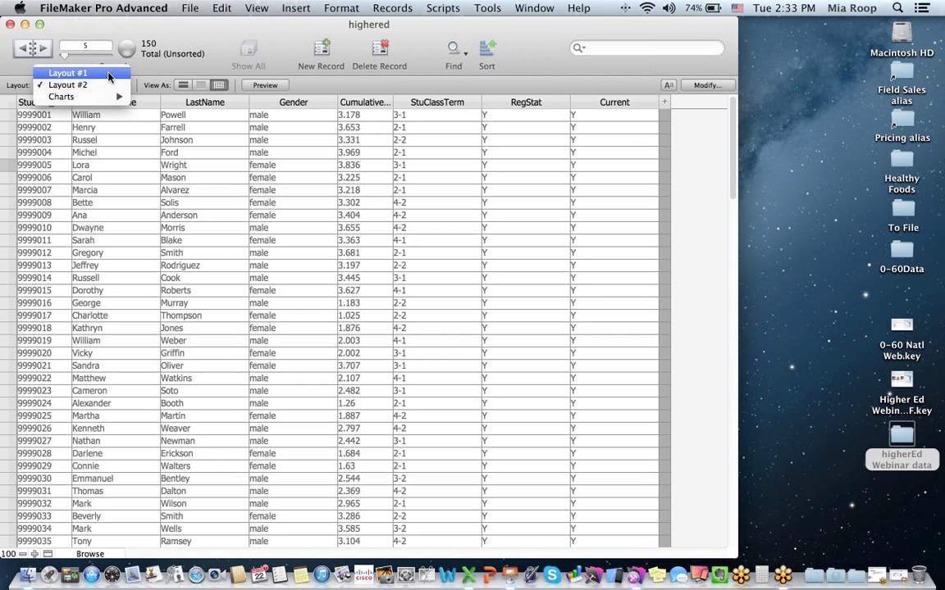
{"action": "left_click", "coordinate": [109, 74]}
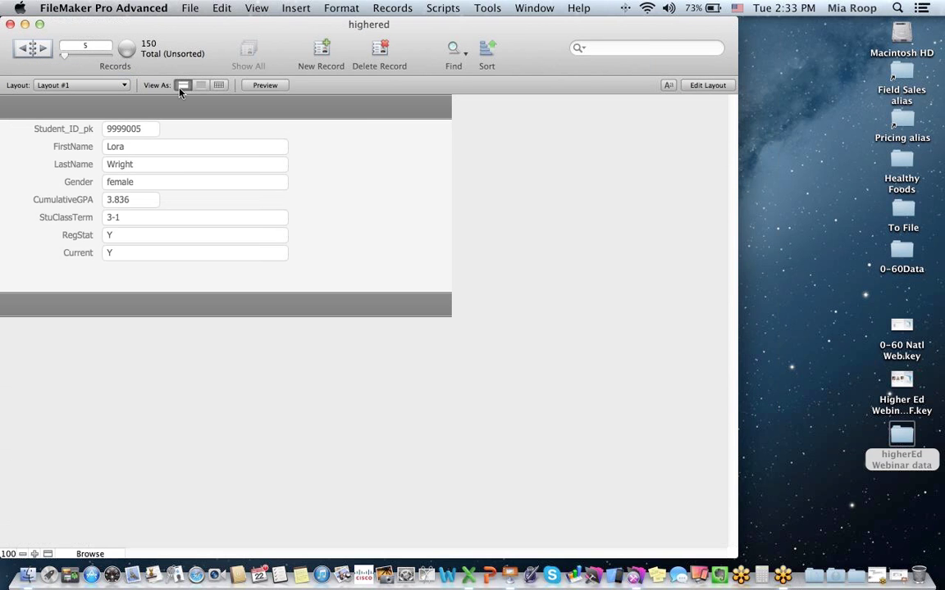
Browse forward through several individual student records in the form layout.
{"action": "left_click", "coordinate": [43, 50]}
{"action": "left_click", "coordinate": [44, 50]}
{"action": "left_click", "coordinate": [43, 50]}
{"action": "left_click", "coordinate": [43, 50]}
{"action": "left_click", "coordinate": [43, 50]}
{"action": "left_click", "coordinate": [43, 50]}
{"action": "left_click", "coordinate": [43, 50]}
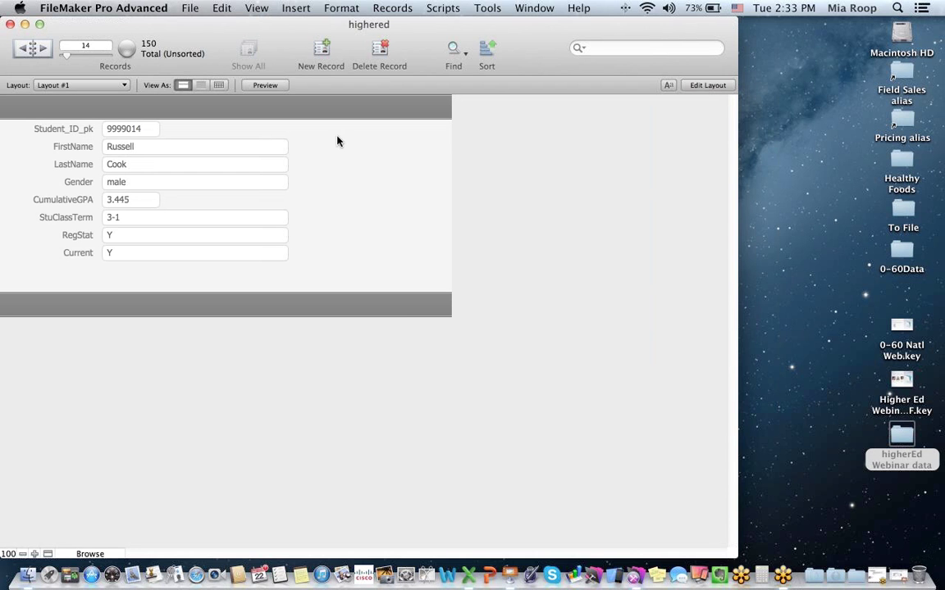
Open Layout #1 for editing, preview the available layout themes and apply the Semi-Rounded River theme.
{"action": "left_click", "coordinate": [710, 86]}
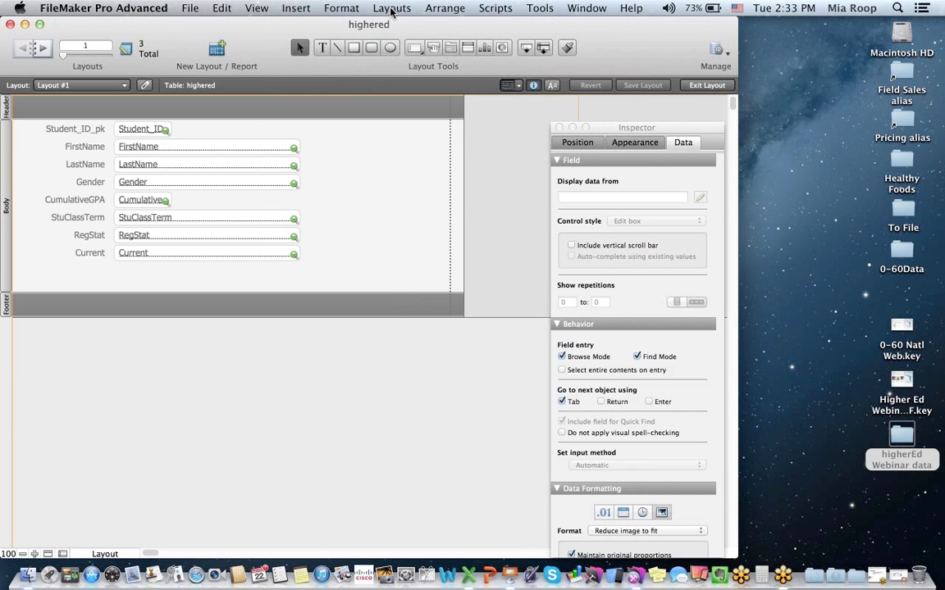
{"action": "left_click", "coordinate": [391, 12]}
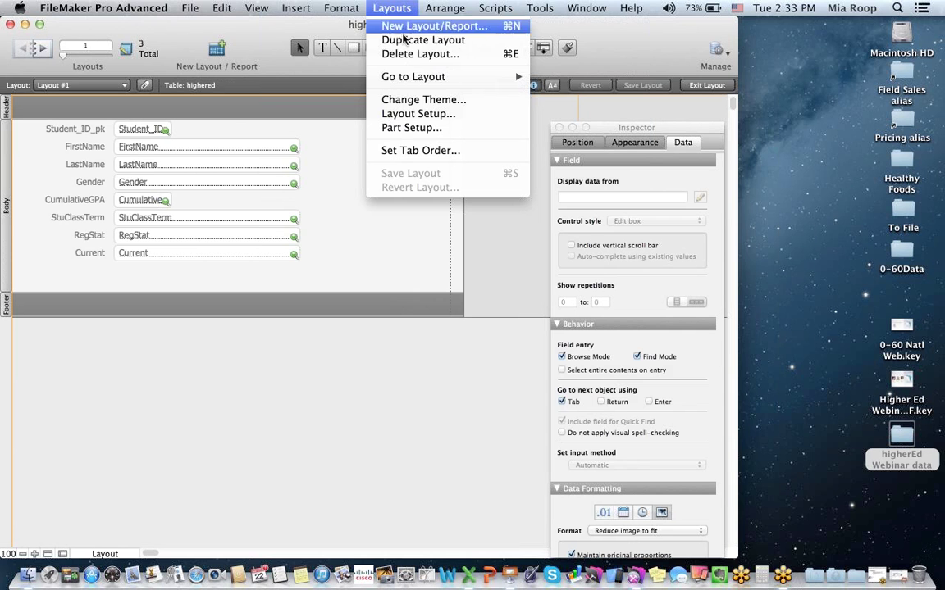
{"action": "left_click", "coordinate": [403, 101]}
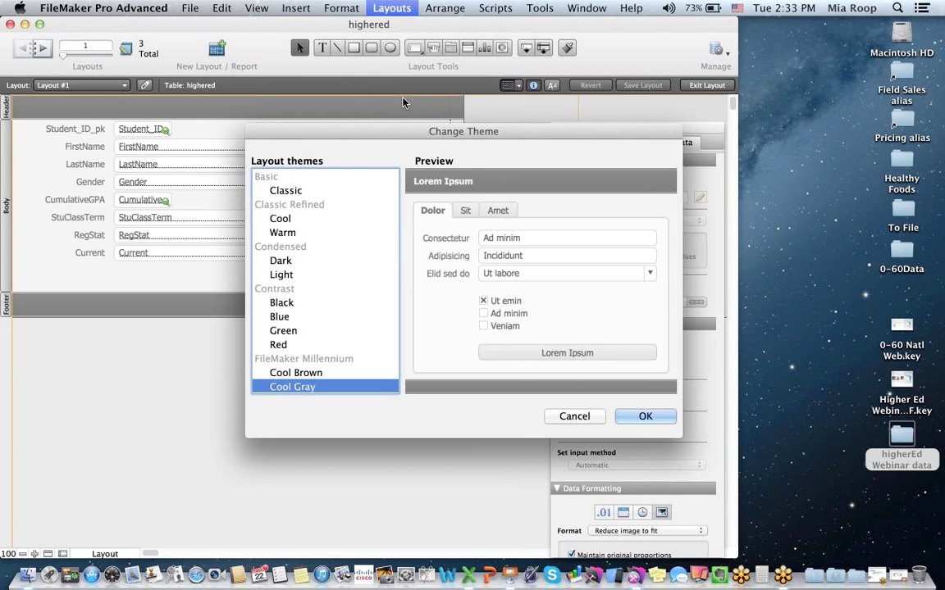
{"action": "key", "text": "Down"}
{"action": "key", "text": "Down"}
{"action": "key", "text": "Down"}
{"action": "key", "text": "Down"}
{"action": "key", "text": "Down"}
{"action": "key", "text": "Down"}
{"action": "key", "text": "Down"}
{"action": "key", "text": "Down"}
{"action": "key", "text": "Down"}
{"action": "key", "text": "Down"}
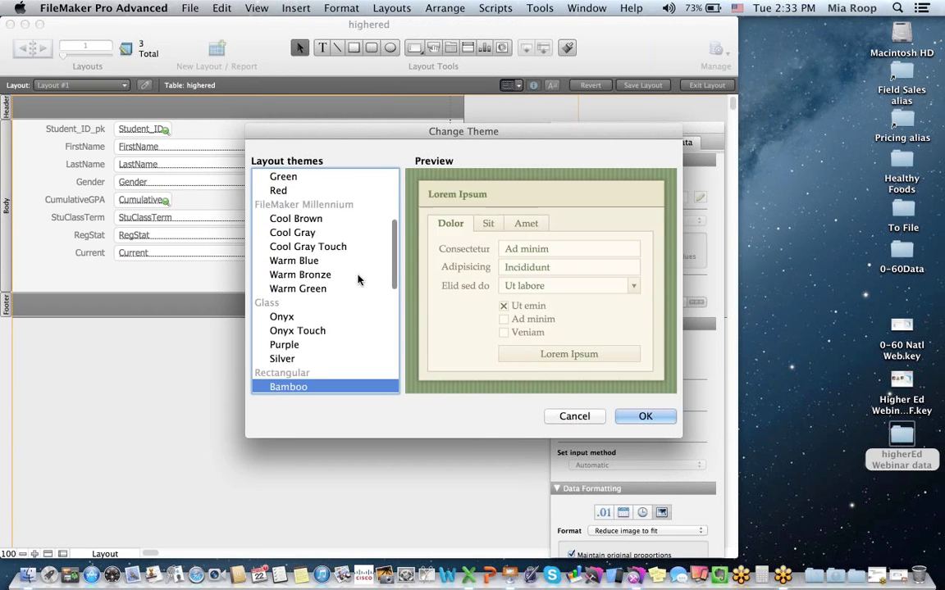
{"action": "key", "text": "Down"}
{"action": "key", "text": "Down"}
{"action": "key", "text": "Down"}
{"action": "key", "text": "Down"}
{"action": "key", "text": "Down"}
{"action": "key", "text": "Down"}
{"action": "key", "text": "Down"}
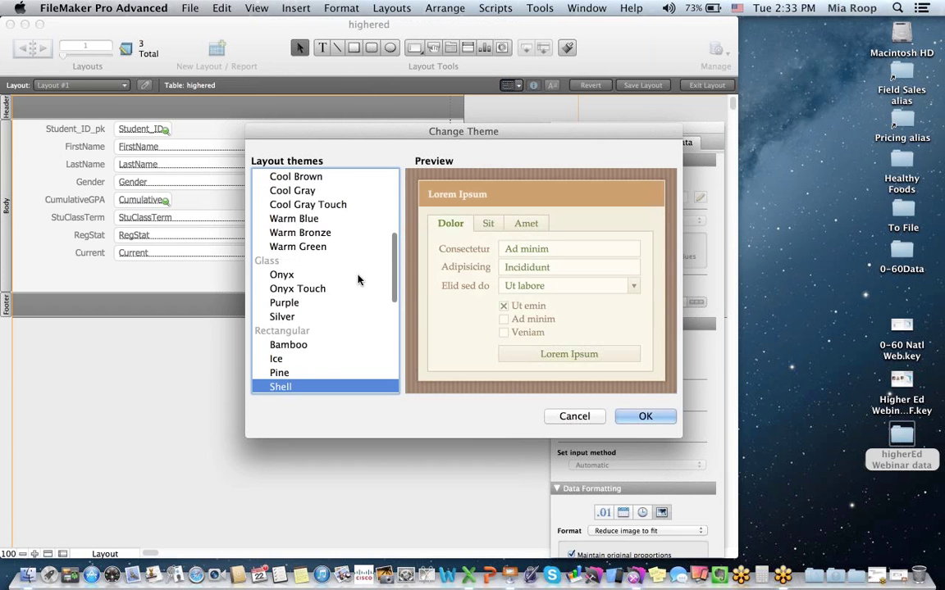
{"action": "key", "text": "Down"}
{"action": "key", "text": "Down"}
{"action": "key", "text": "Down"}
{"action": "key", "text": "Down"}
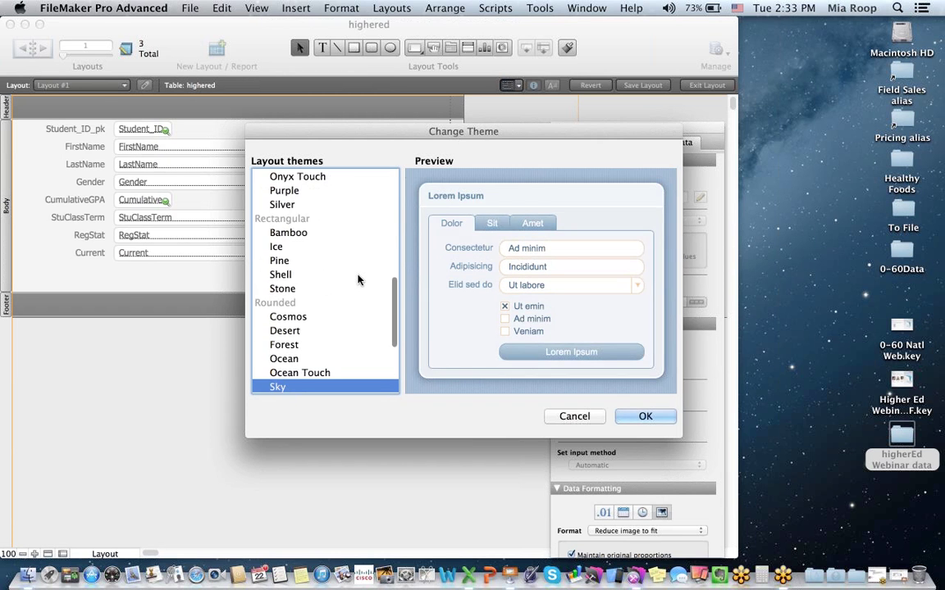
{"action": "key", "text": "Down"}
{"action": "key", "text": "Down"}
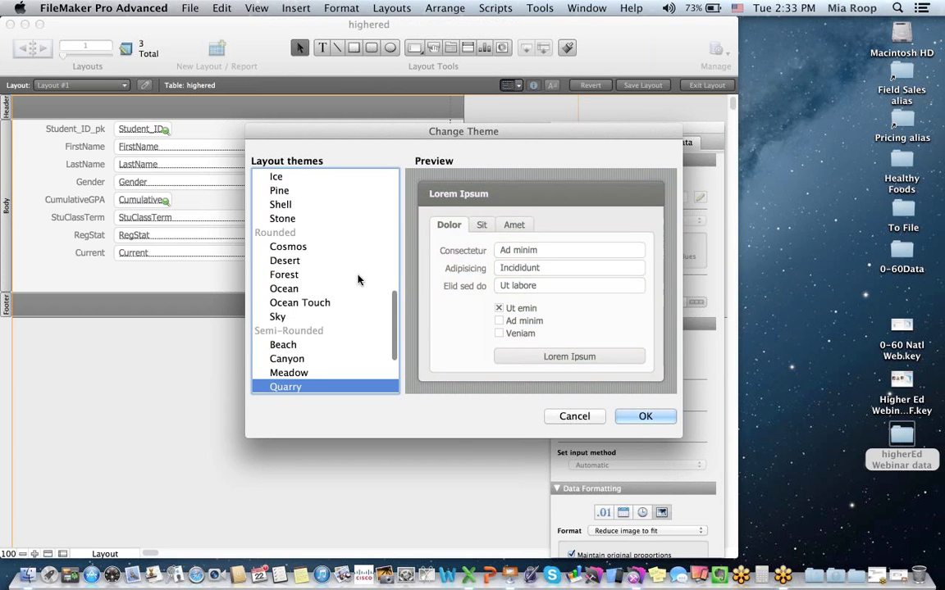
{"action": "key", "text": "Down"}
{"action": "key", "text": "Down"}
{"action": "key", "text": "Down"}
{"action": "key", "text": "Down"}
{"action": "key", "text": "Down"}
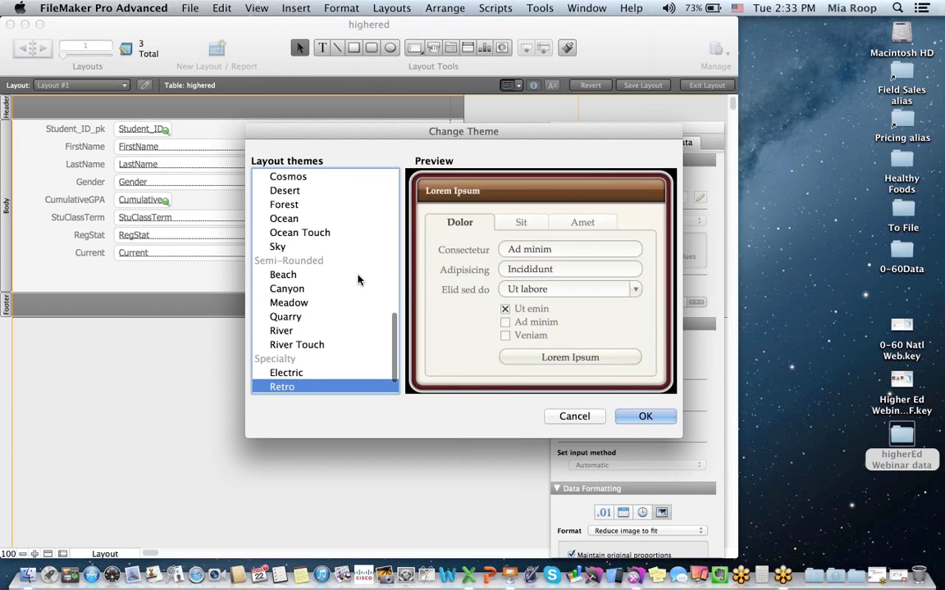
{"action": "key", "text": "Down"}
{"action": "key", "text": "Up"}
{"action": "key", "text": "Up"}
{"action": "key", "text": "Up"}
{"action": "key", "text": "Up"}
{"action": "key", "text": "Up"}
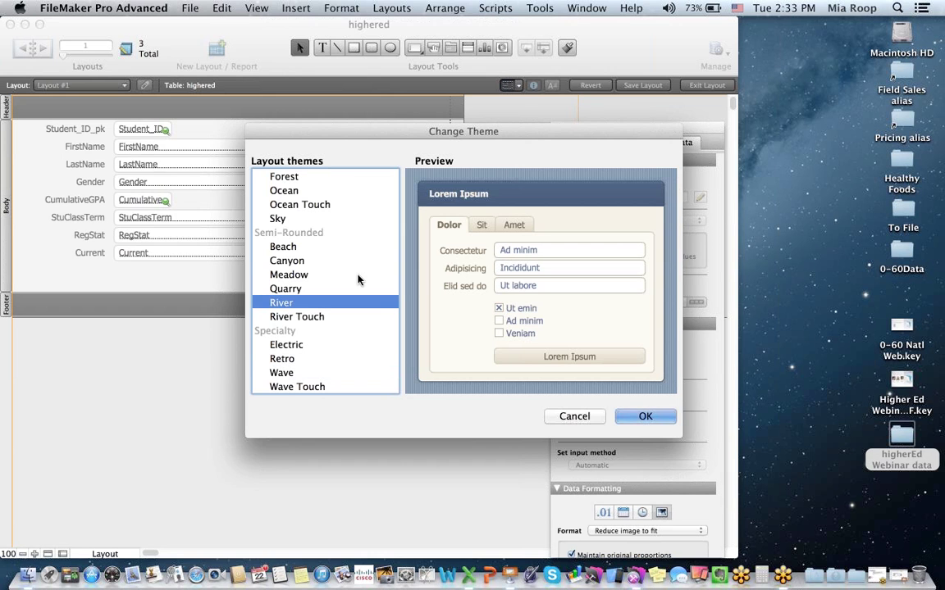
{"action": "key", "text": "Return"}
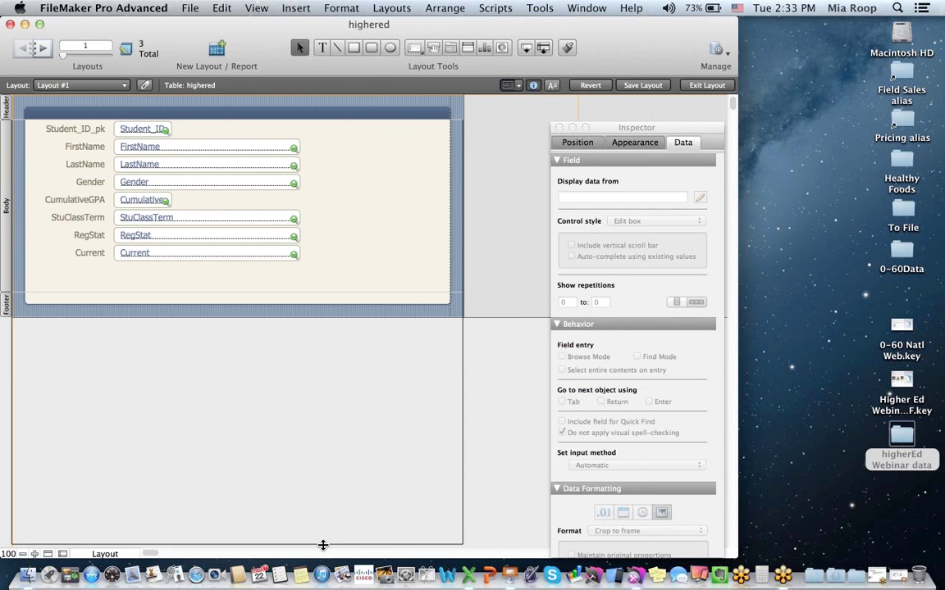
Enlarge Layout #1 by extending the body well below the fields and widening the layout, with the Inspector moved clear of it.
{"action": "scroll", "coordinate": [322, 533], "scroll_direction": "down", "scroll_amount": 4}
{"action": "scroll", "coordinate": [325, 536], "scroll_direction": "down", "scroll_amount": 1}
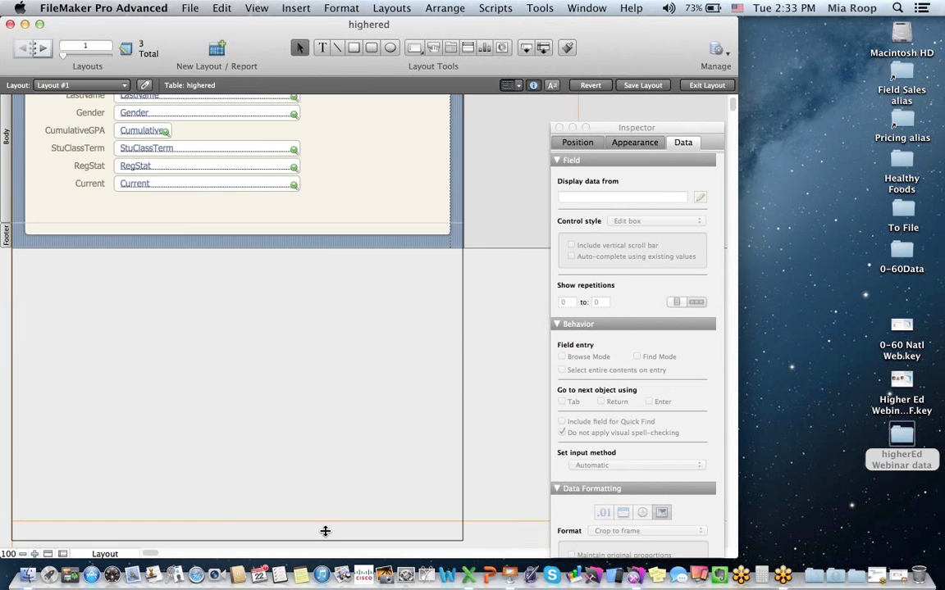
{"action": "left_click_drag", "start_coordinate": [325, 500], "coordinate": [325, 492]}
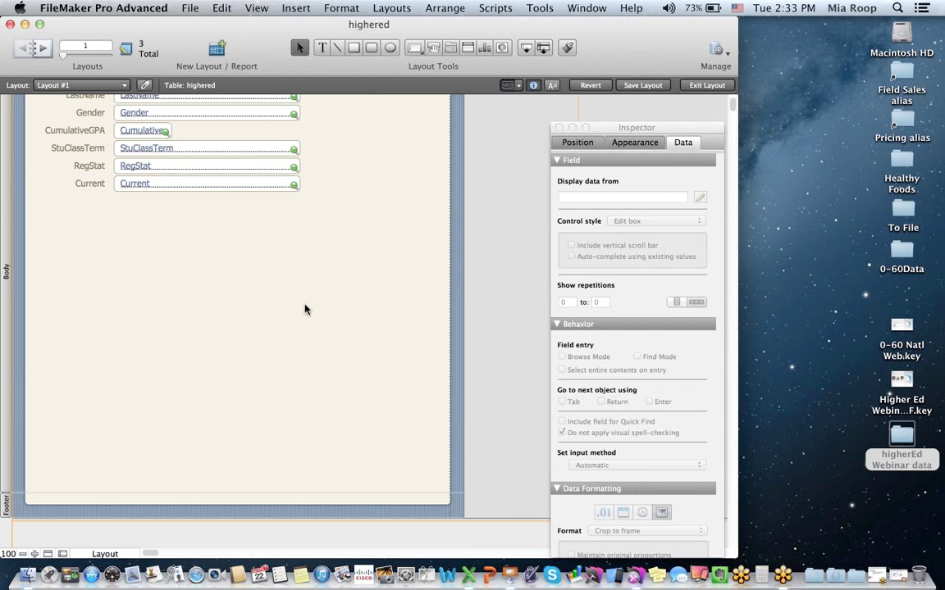
{"action": "scroll", "coordinate": [303, 310], "scroll_direction": "up", "scroll_amount": 5}
{"action": "left_click_drag", "start_coordinate": [615, 128], "coordinate": [791, 106]}
{"action": "left_click_drag", "start_coordinate": [493, 165], "coordinate": [579, 167]}
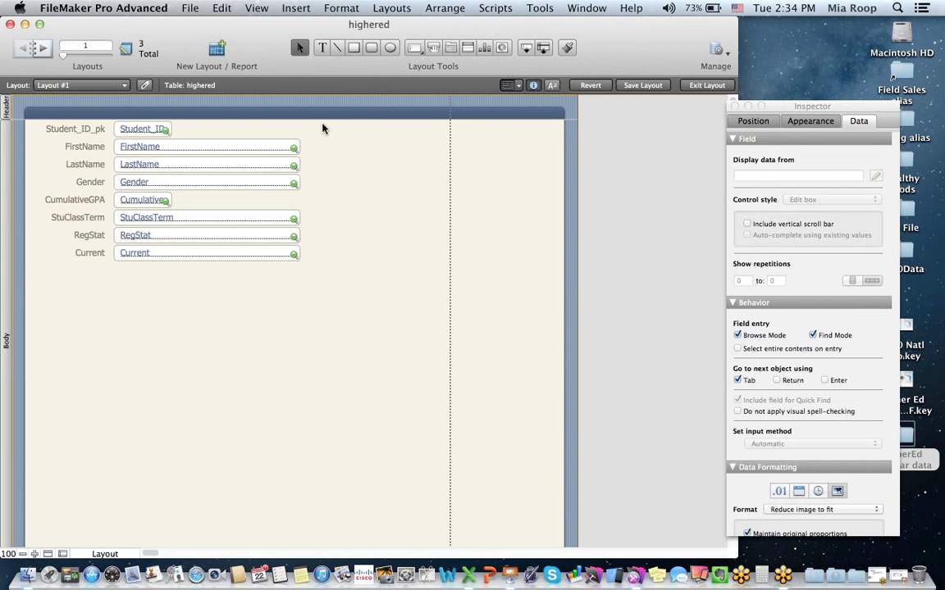
Draw a wide tab control in the empty body area below the fields, with two tabs named Student Info and Classes.
{"action": "scroll", "coordinate": [324, 125], "scroll_direction": "down", "scroll_amount": 2}
{"action": "scroll", "coordinate": [328, 118], "scroll_direction": "down", "scroll_amount": 3}
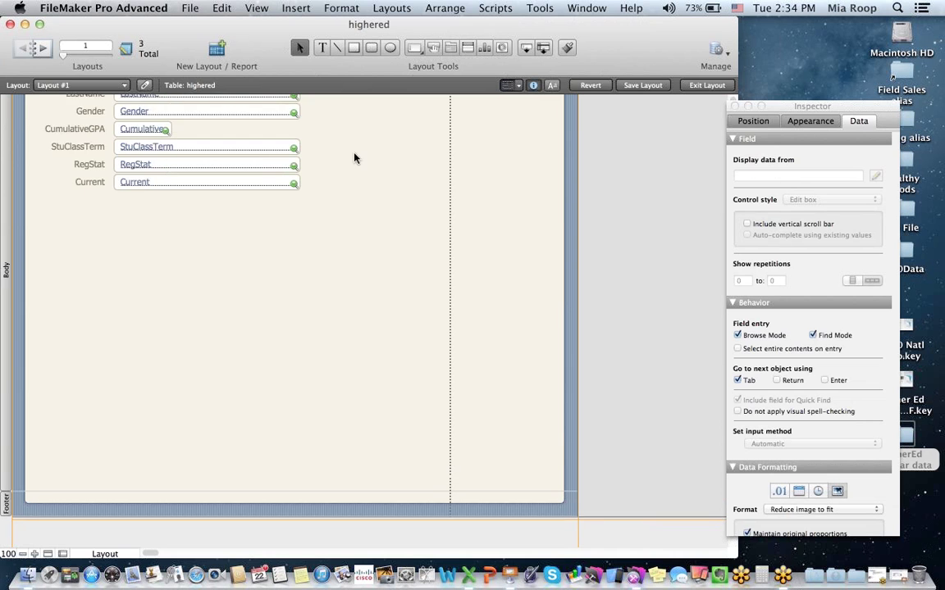
{"action": "scroll", "coordinate": [355, 158], "scroll_direction": "up", "scroll_amount": 5}
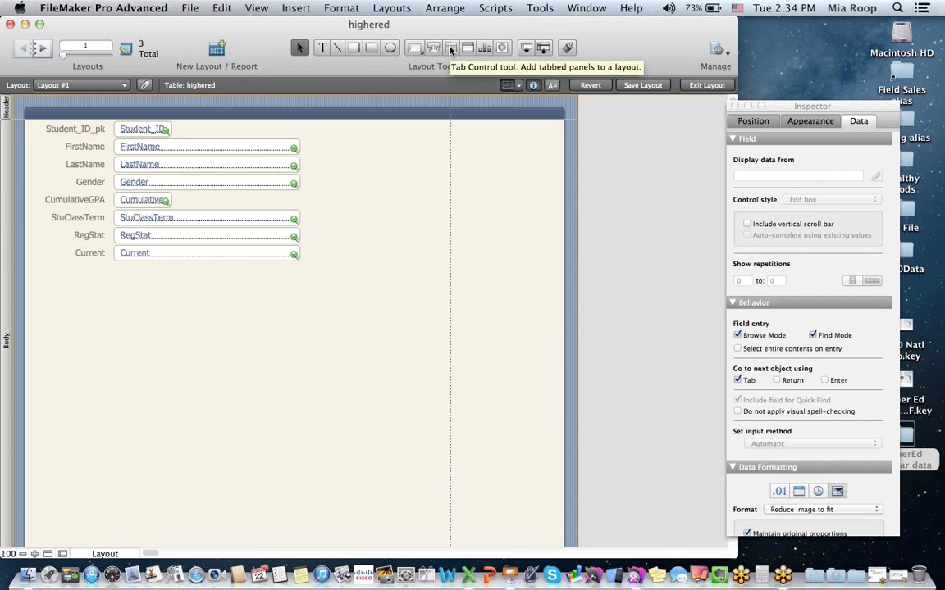
{"action": "left_click", "coordinate": [450, 50]}
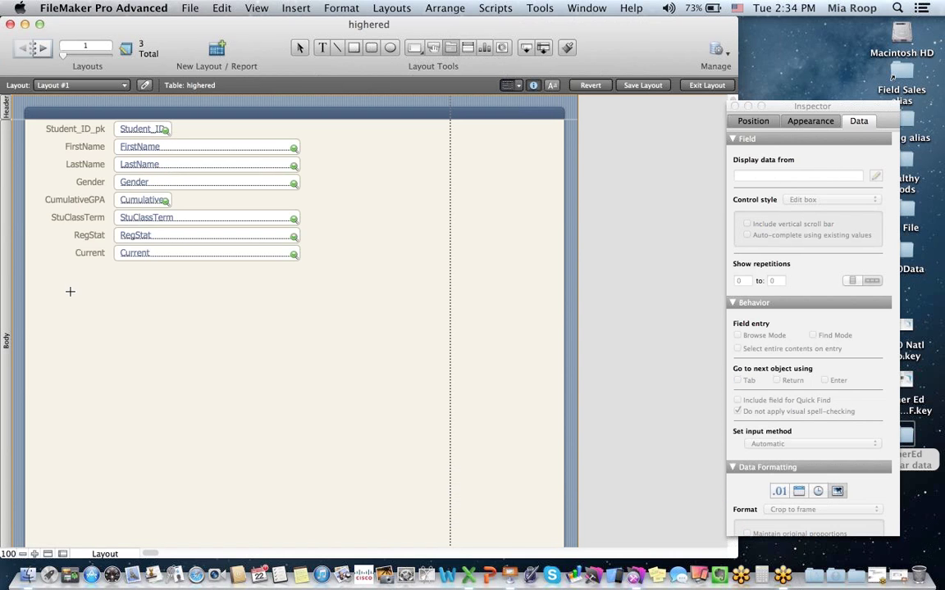
{"action": "left_click_drag", "start_coordinate": [63, 289], "coordinate": [523, 533]}
{"action": "type", "text": "Student Info"}
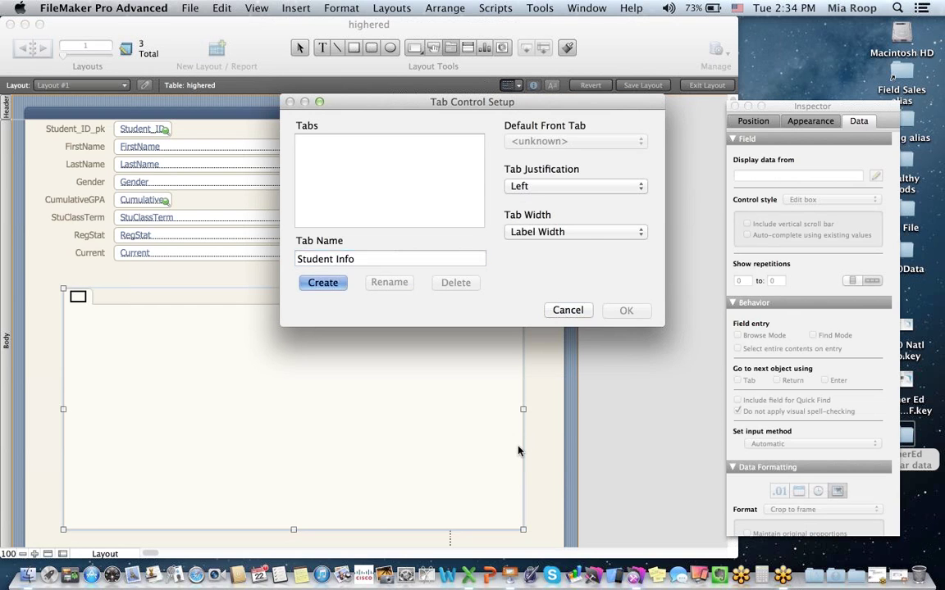
{"action": "key", "text": "Return"}
{"action": "type", "text": "Classes"}
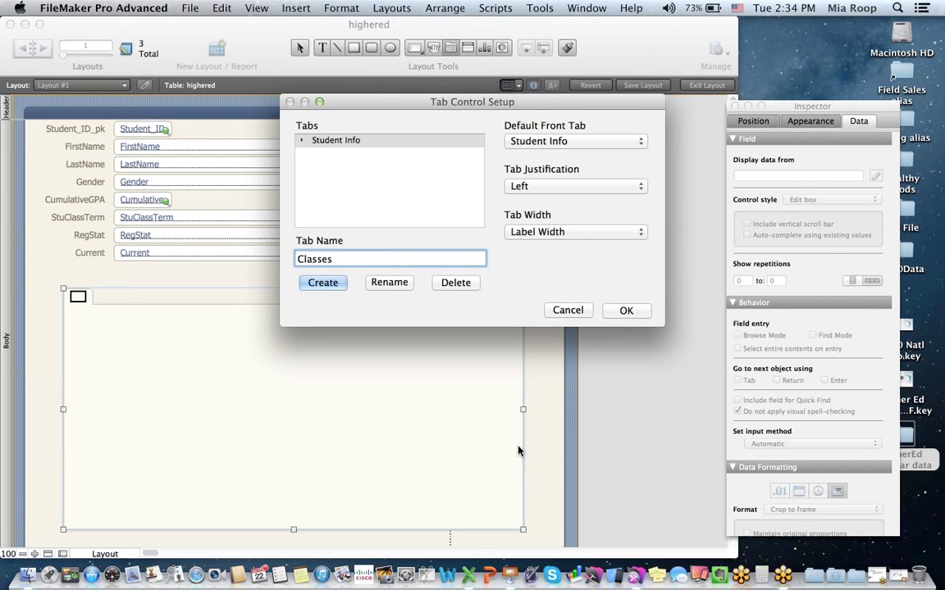
{"action": "key", "text": "Return"}
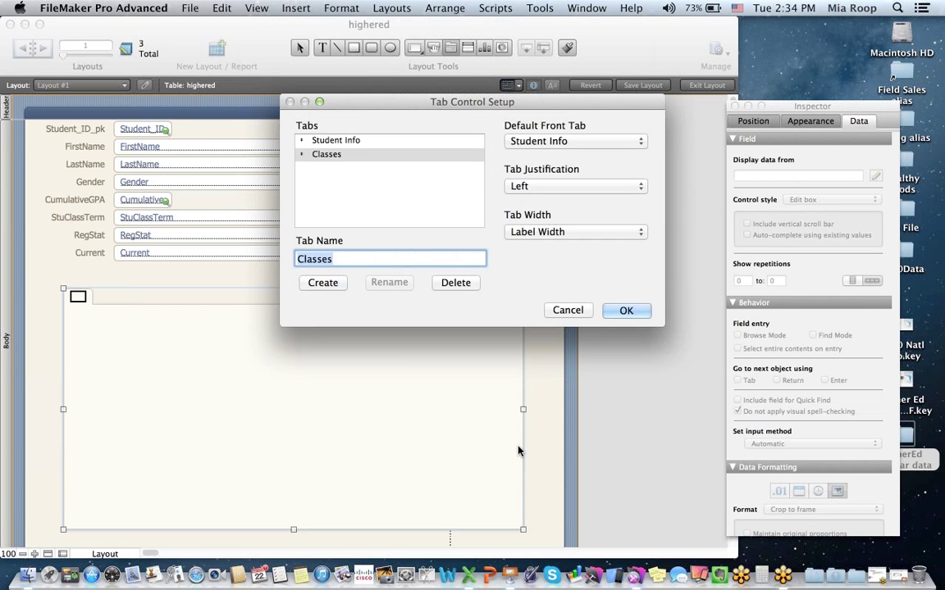
Set the tab control's justification to Full and finish its setup.
{"action": "left_click", "coordinate": [517, 186]}
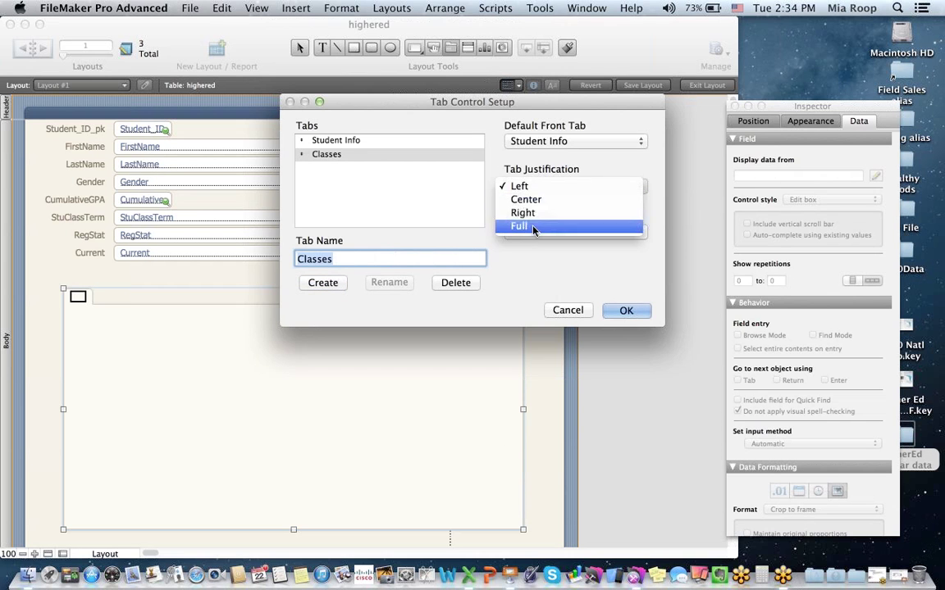
{"action": "left_click", "coordinate": [531, 226]}
{"action": "left_click", "coordinate": [625, 310]}
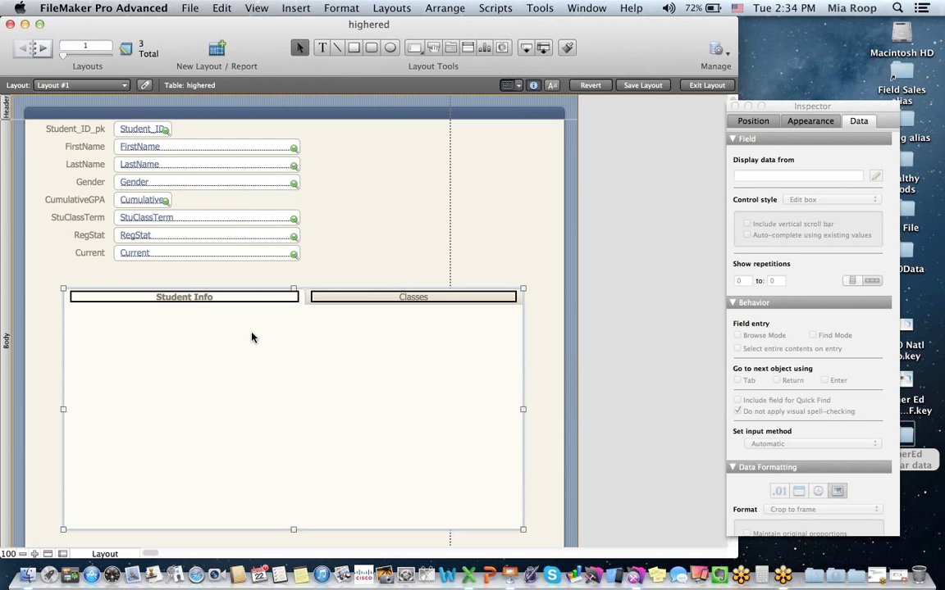
{"action": "left_click", "coordinate": [312, 271]}
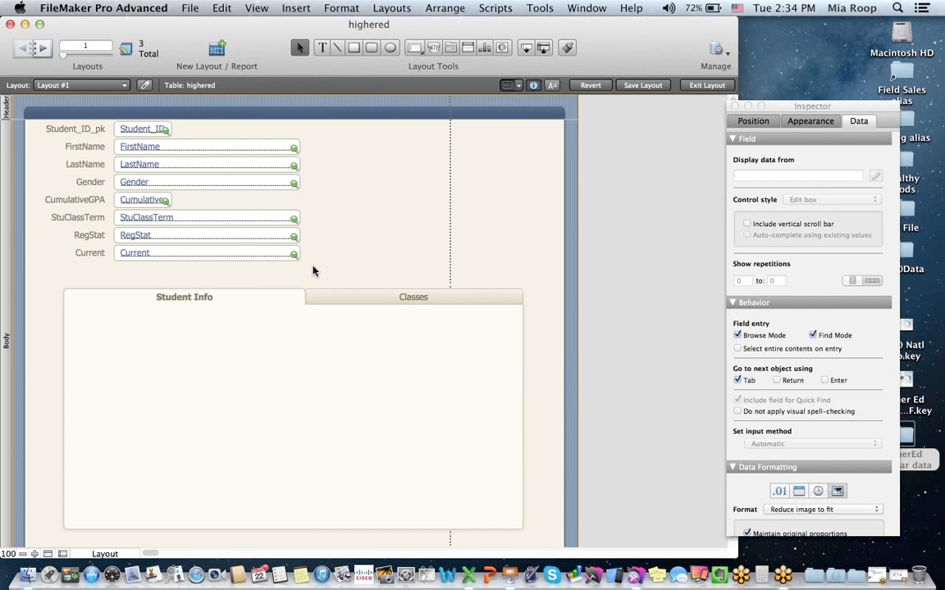
Move the Gender, CumulativeGPA, StuClassTerm, RegStat and Current fields with their labels onto the Student Info tab panel.
{"action": "left_click_drag", "start_coordinate": [313, 269], "coordinate": [243, 225]}
{"action": "left_click_drag", "start_coordinate": [173, 191], "coordinate": [38, 175]}
{"action": "left_click_drag", "start_coordinate": [143, 181], "coordinate": [236, 380]}
{"action": "left_click", "coordinate": [287, 174]}
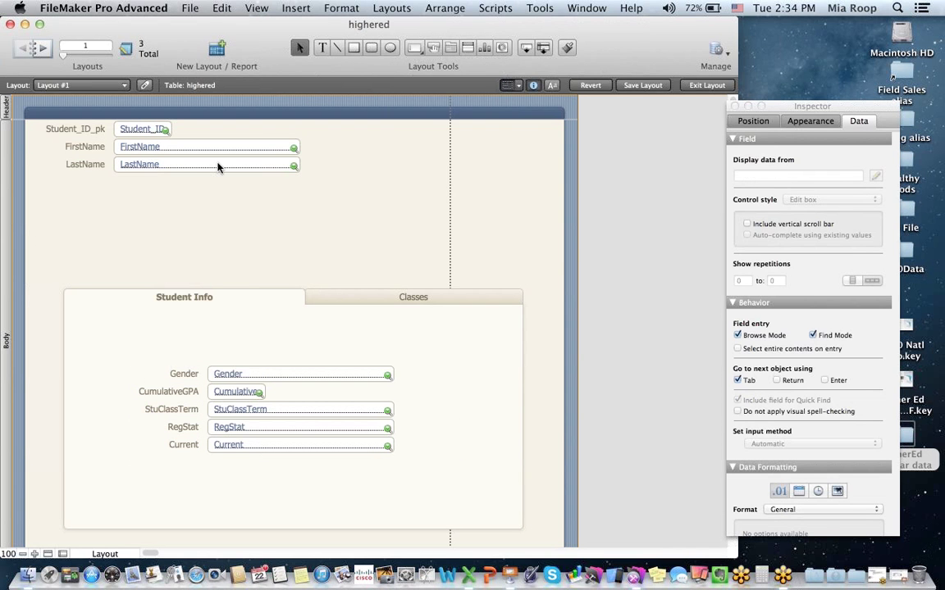
Place the FirstName and LastName fields side by side in one row just above the tab control.
{"action": "left_click_drag", "start_coordinate": [217, 168], "coordinate": [415, 248]}
{"action": "left_click_drag", "start_coordinate": [204, 152], "coordinate": [206, 250]}
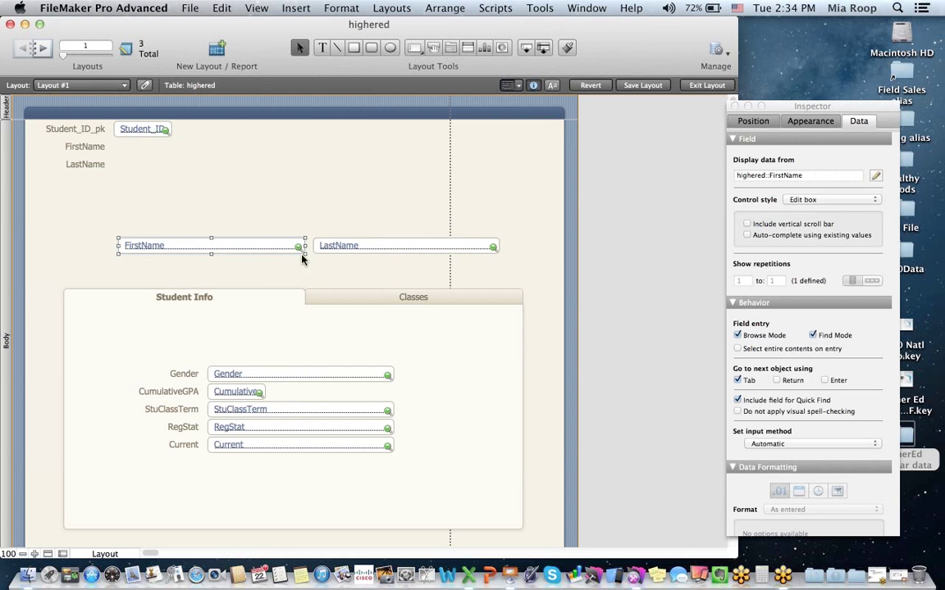
{"action": "left_click_drag", "start_coordinate": [356, 249], "coordinate": [351, 249]}
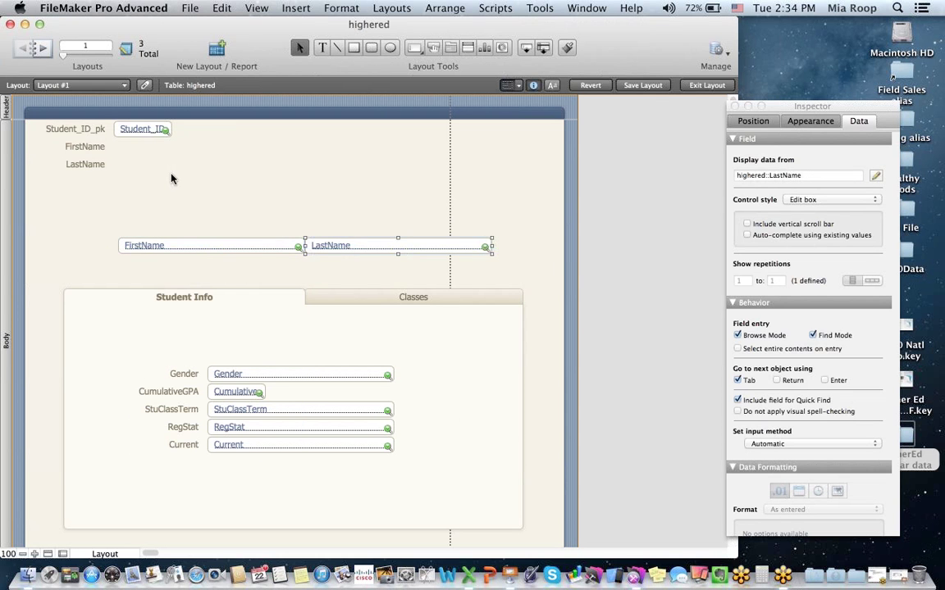
Shorten the LastName label to "Name" and place it in front of the FirstName field.
{"action": "double_click", "coordinate": [80, 166]}
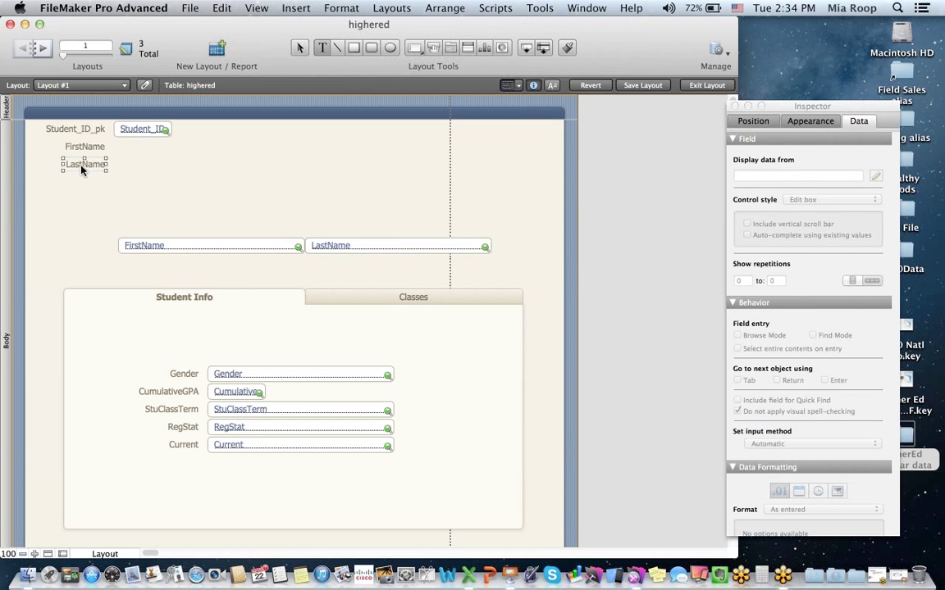
{"action": "key", "text": "BackSpace"}
{"action": "key", "text": "BackSpace"}
{"action": "key", "text": "BackSpace"}
{"action": "key", "text": "Escape"}
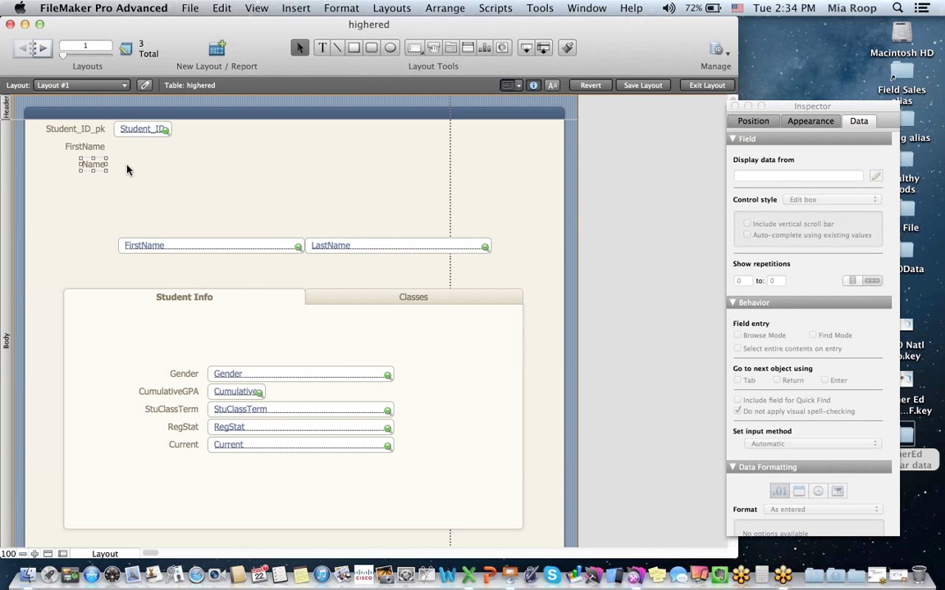
{"action": "left_click_drag", "start_coordinate": [97, 169], "coordinate": [101, 246]}
Move the Student_ID_pk field and its label to just above the name row, and delete the leftover FirstName label.
{"action": "left_click_drag", "start_coordinate": [130, 129], "coordinate": [136, 223]}
{"action": "scroll", "coordinate": [85, 115], "scroll_direction": "down", "scroll_amount": 2}
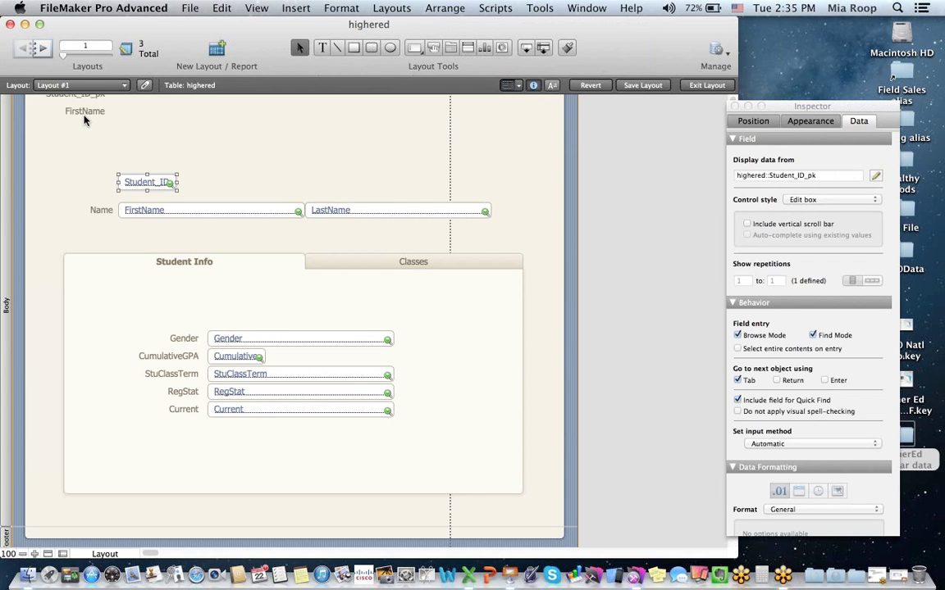
{"action": "scroll", "coordinate": [83, 146], "scroll_direction": "up", "scroll_amount": 2}
{"action": "left_click", "coordinate": [84, 148]}
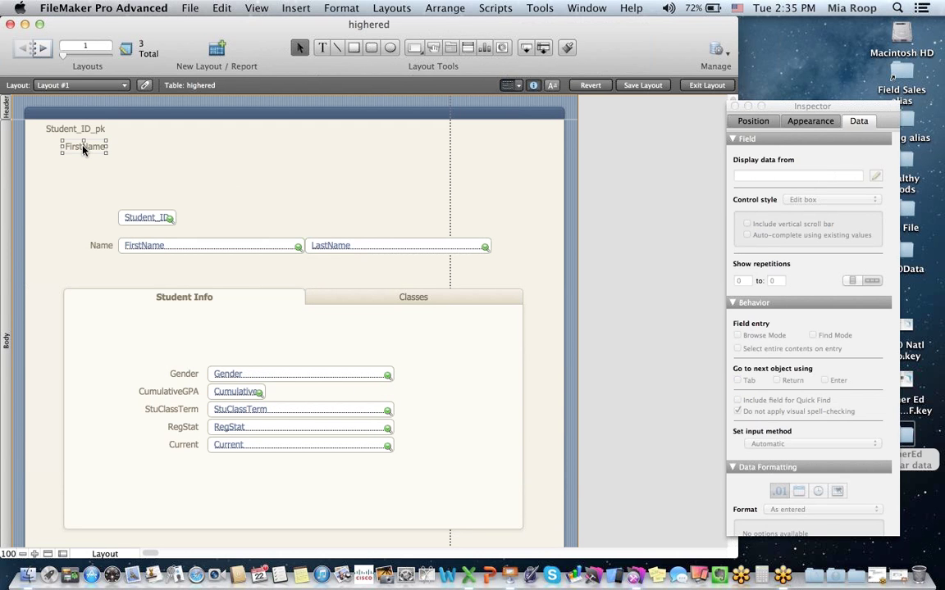
{"action": "key", "text": "Delete"}
{"action": "left_click", "coordinate": [79, 133]}
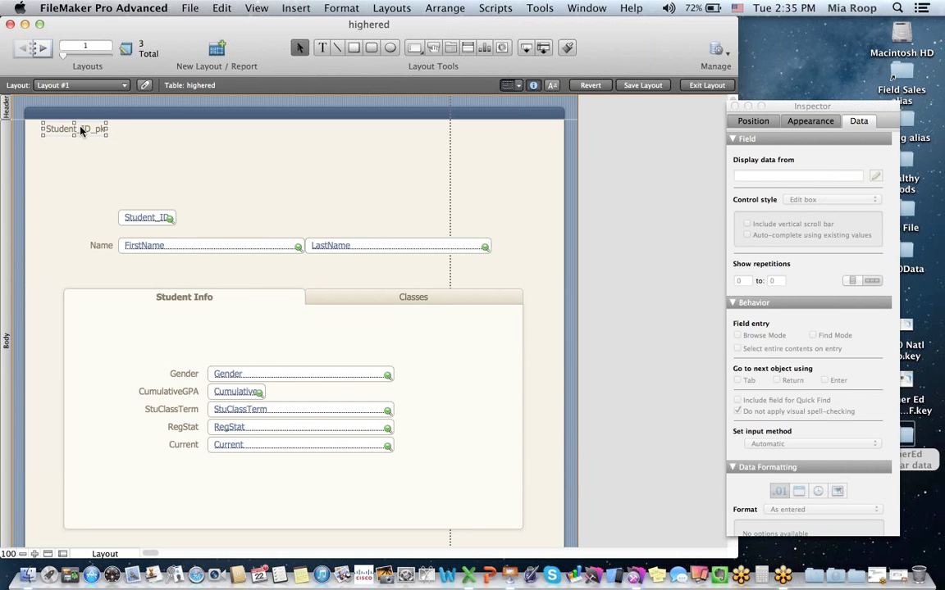
{"action": "left_click_drag", "start_coordinate": [80, 133], "coordinate": [83, 222]}
{"action": "left_click", "coordinate": [283, 195]}
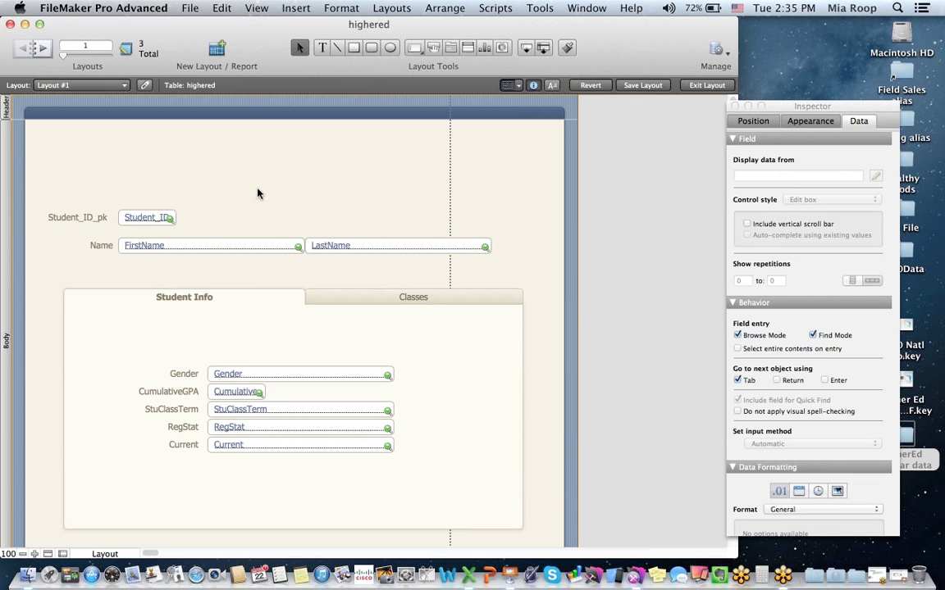
Save the layout changes, leave layout editing and browse through several student records in the redesigned form.
{"action": "left_click", "coordinate": [646, 88]}
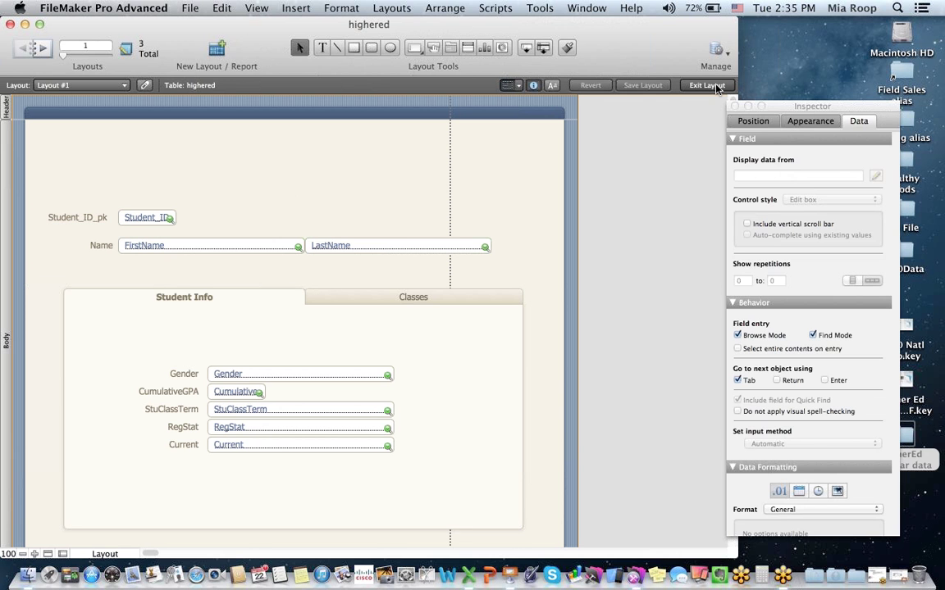
{"action": "left_click", "coordinate": [715, 88]}
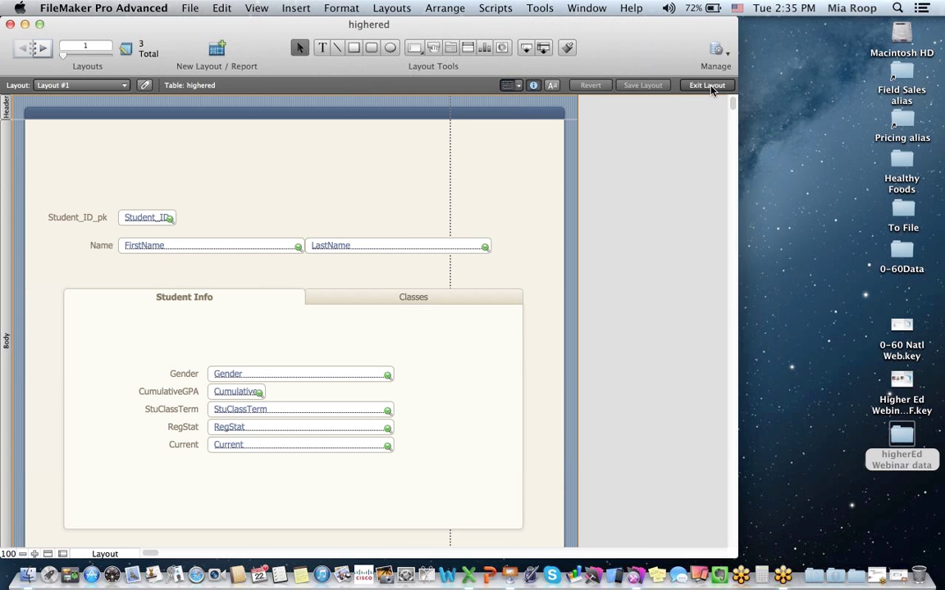
{"action": "key", "text": "ctrl+Down"}
{"action": "key", "text": "ctrl+Down"}
{"action": "key", "text": "ctrl+Down"}
{"action": "key", "text": "ctrl+Down"}
{"action": "key", "text": "ctrl+Down"}
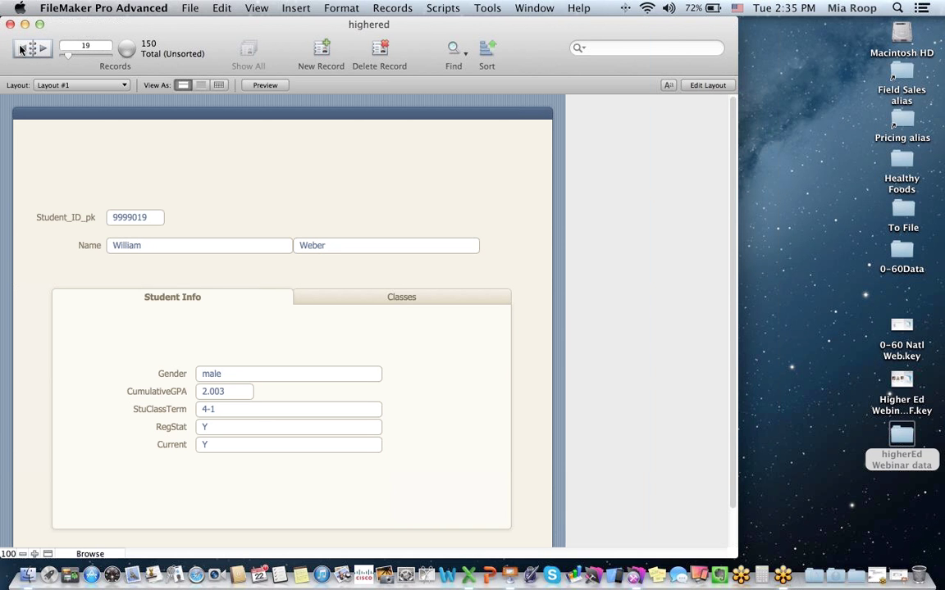
{"action": "left_click", "coordinate": [21, 49]}
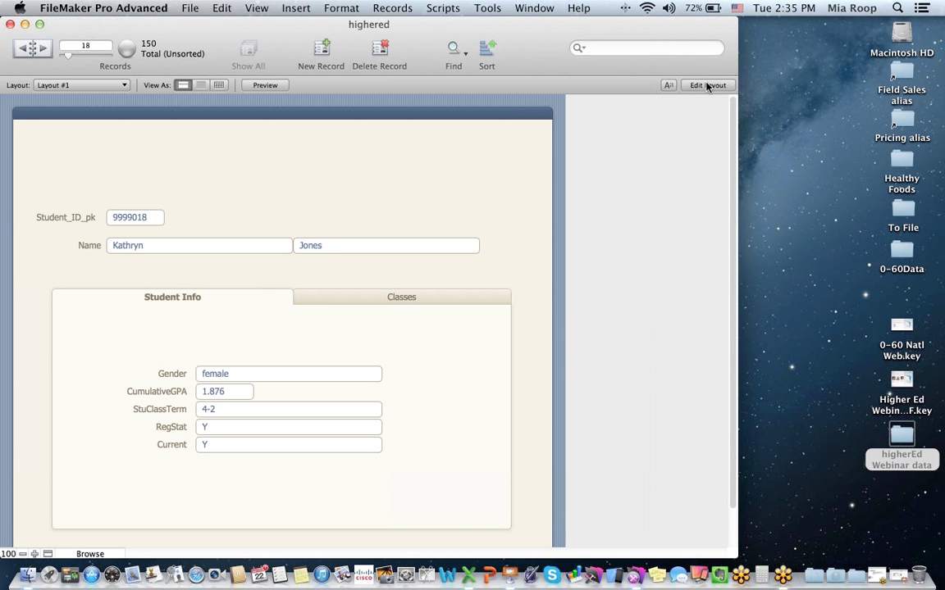
Reopen the layout for editing and add a conditional formatting rule to the CumulativeGPA field for values less than 2.
{"action": "left_click", "coordinate": [705, 85]}
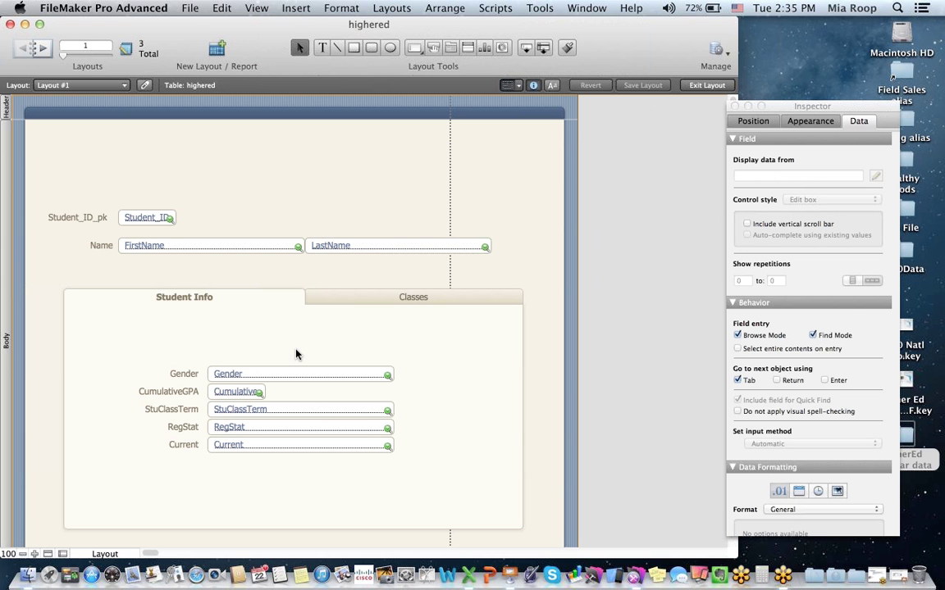
{"action": "left_click", "coordinate": [235, 396]}
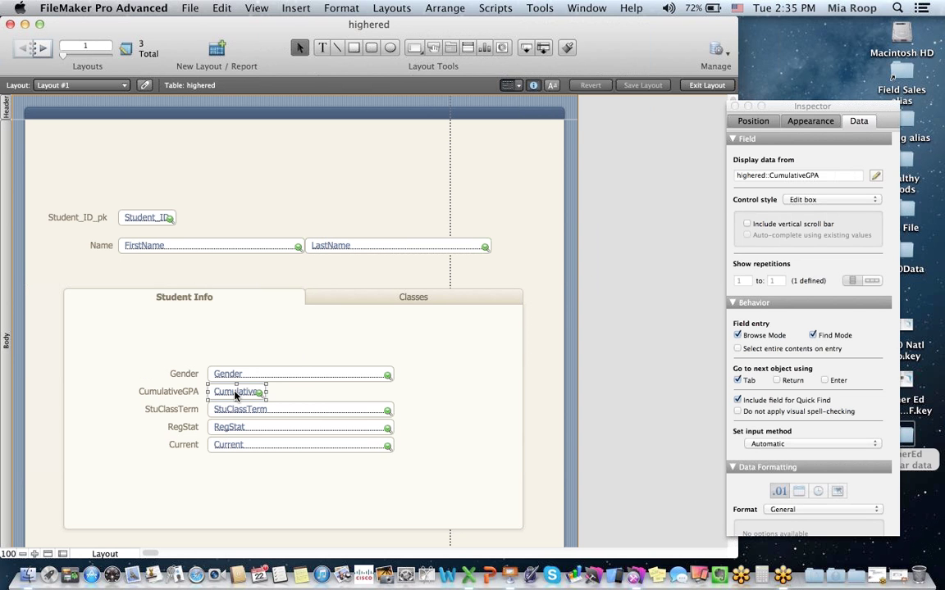
{"action": "right_click", "coordinate": [236, 396]}
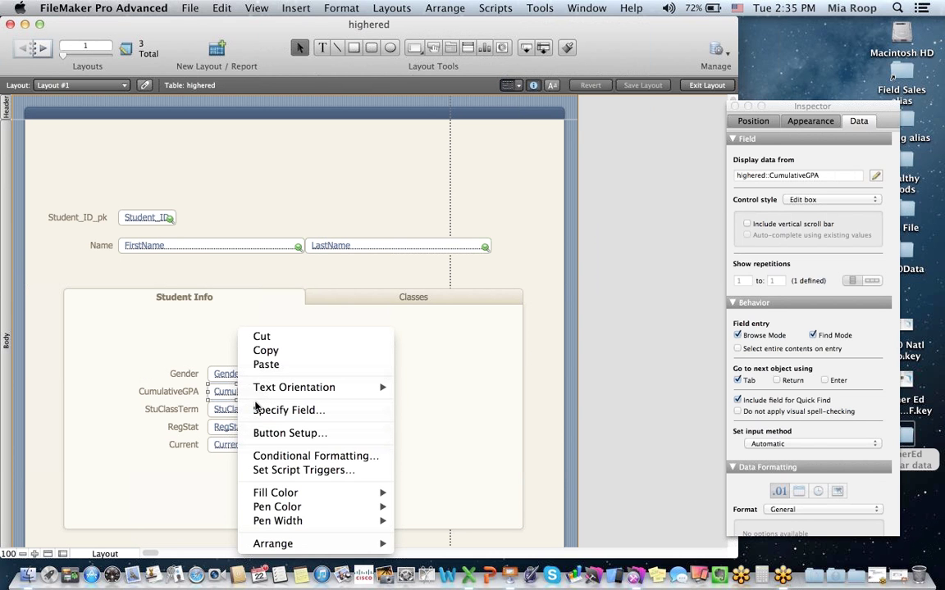
{"action": "left_click", "coordinate": [271, 458]}
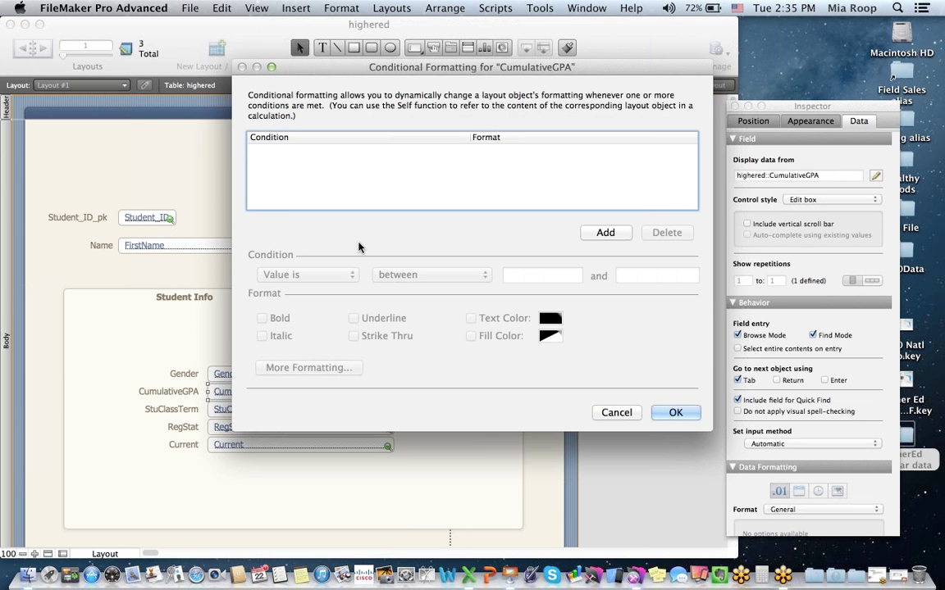
{"action": "left_click", "coordinate": [607, 235]}
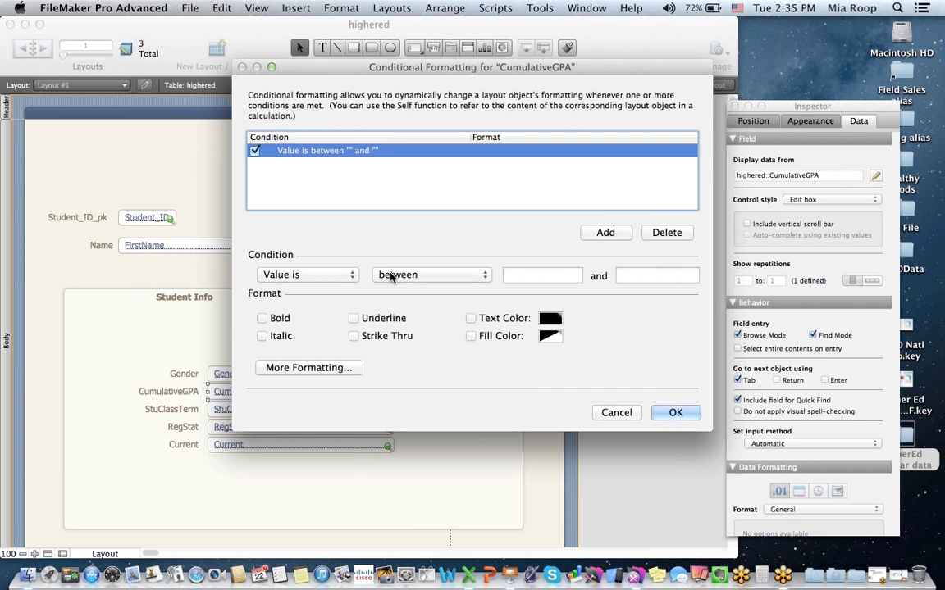
{"action": "left_click", "coordinate": [391, 277]}
{"action": "left_click", "coordinate": [414, 338]}
{"action": "left_click", "coordinate": [546, 276]}
{"action": "type", "text": "2"}
Give the GPA rule bold, red text and apply the conditional formatting.
{"action": "left_click", "coordinate": [262, 319]}
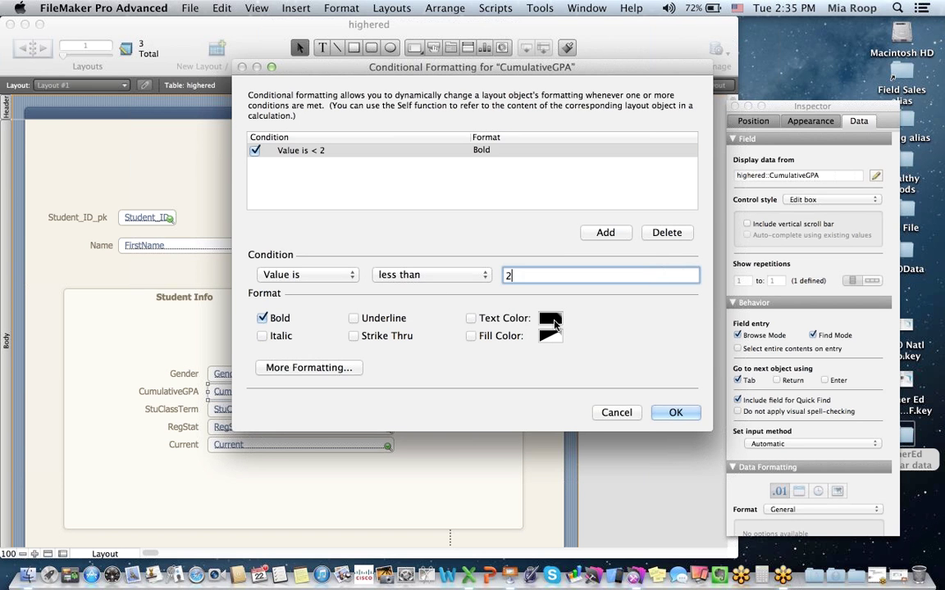
{"action": "left_click", "coordinate": [550, 336]}
{"action": "left_click", "coordinate": [600, 386]}
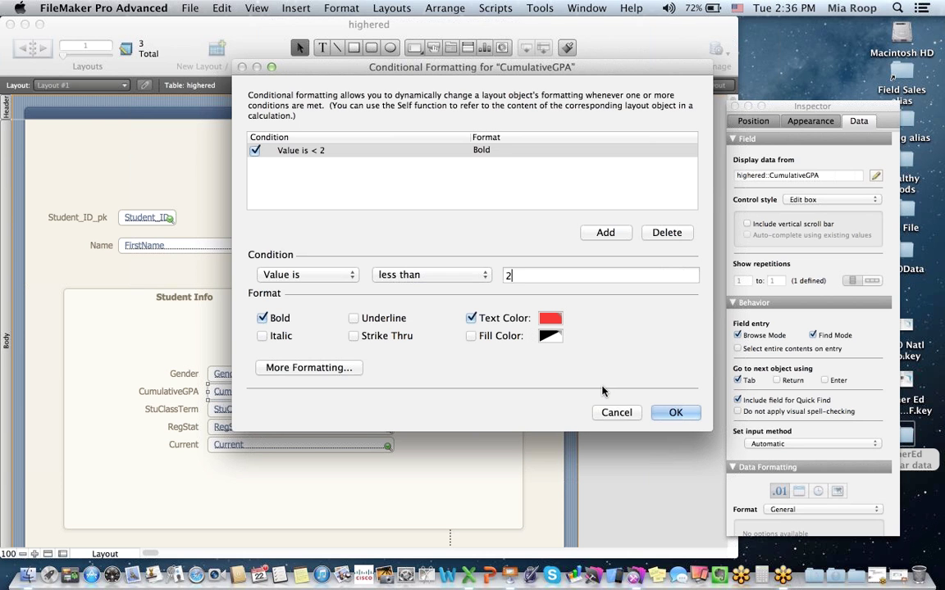
{"action": "left_click", "coordinate": [679, 413]}
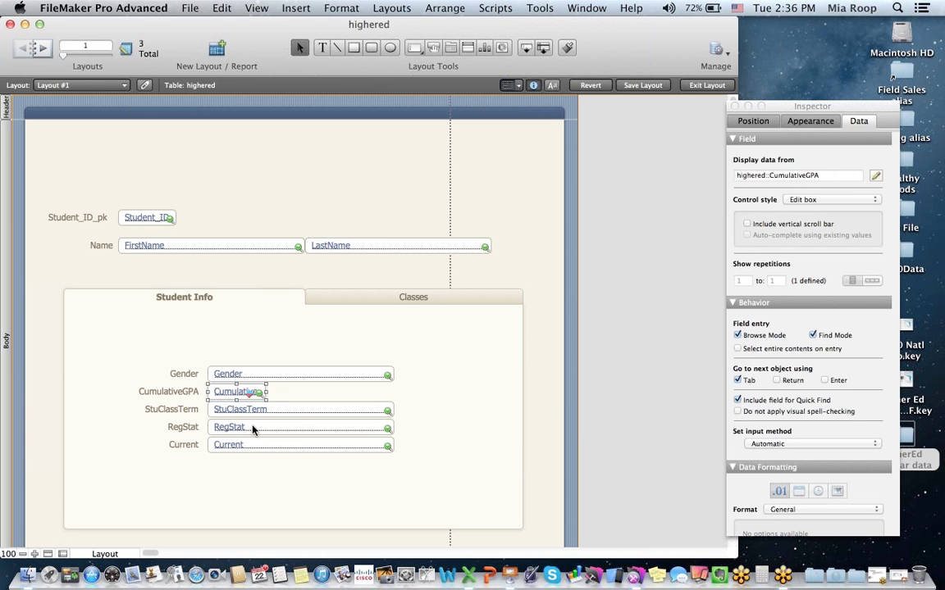
Change the control style of the RegStat and Current fields together to Radio button set.
{"action": "left_click", "coordinate": [254, 429]}
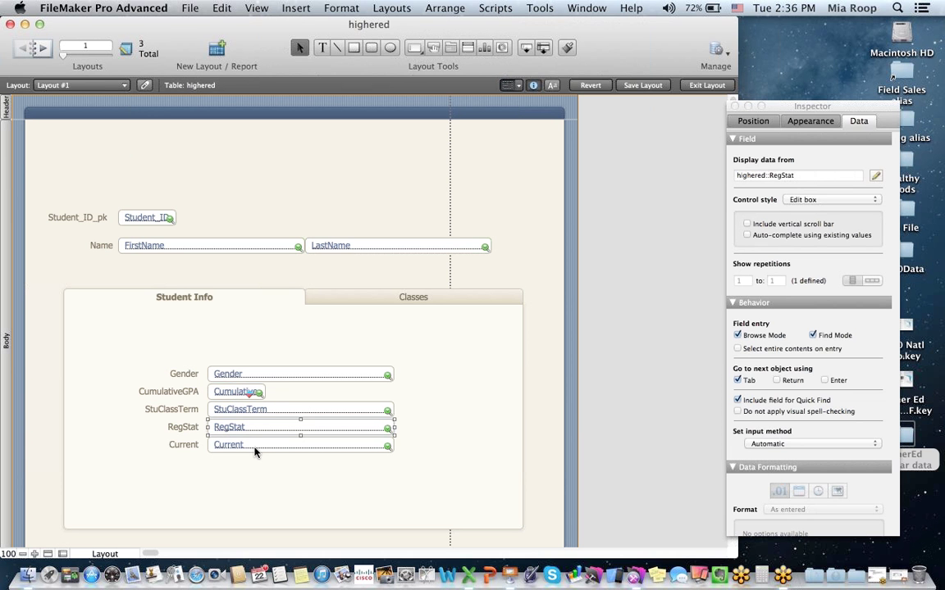
{"action": "left_click", "coordinate": [254, 449], "text": "shift"}
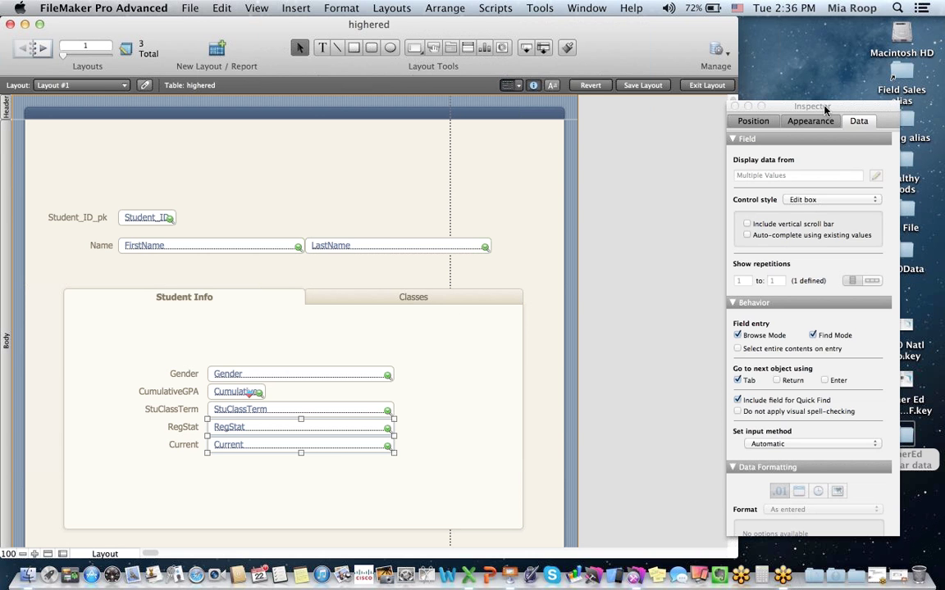
{"action": "left_click_drag", "start_coordinate": [825, 109], "coordinate": [485, 102]}
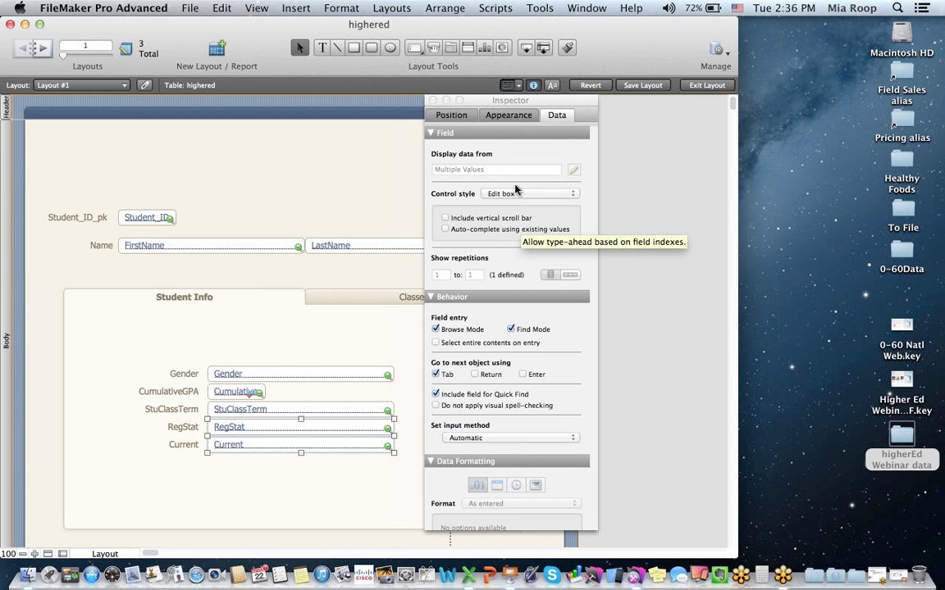
{"action": "left_click", "coordinate": [574, 194]}
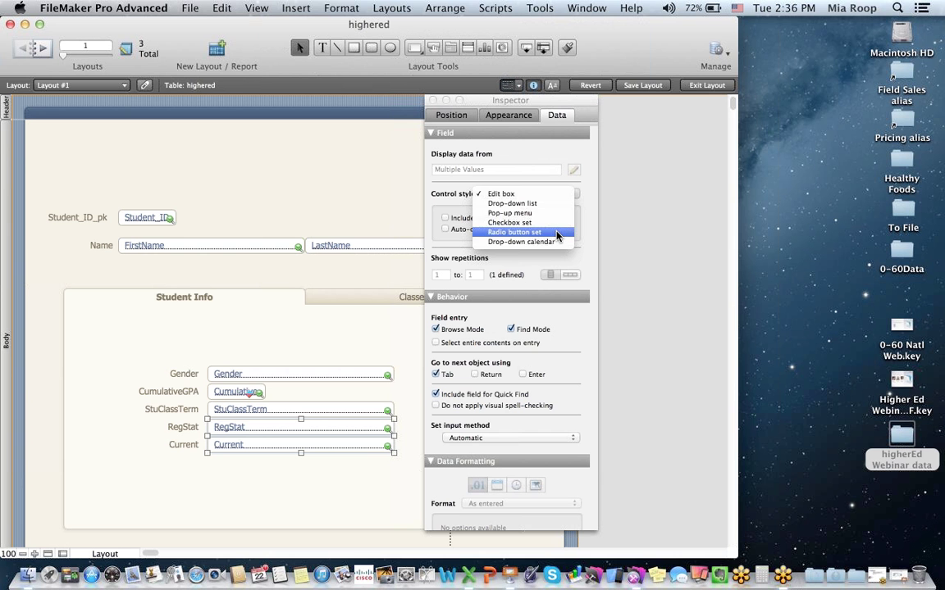
{"action": "left_click", "coordinate": [556, 233]}
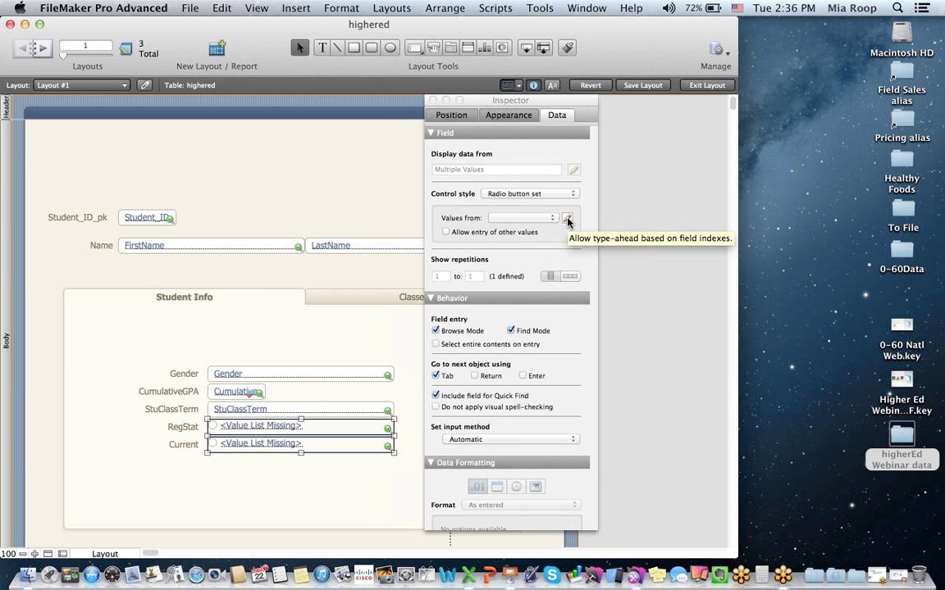
Create a value list named y/n with the custom values Y and N and assign it to the RegStat and Current fields.
{"action": "left_click", "coordinate": [567, 220]}
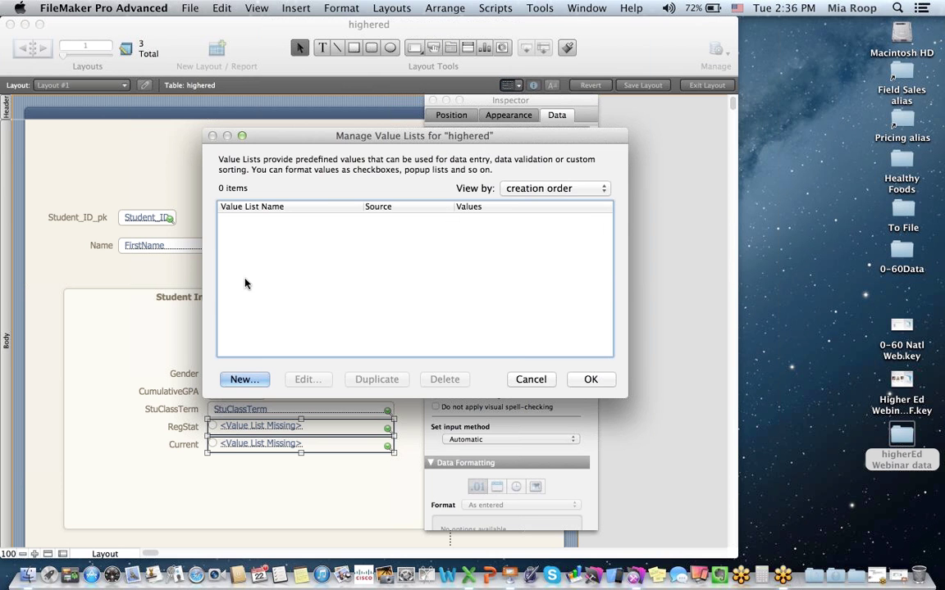
{"action": "left_click", "coordinate": [243, 380]}
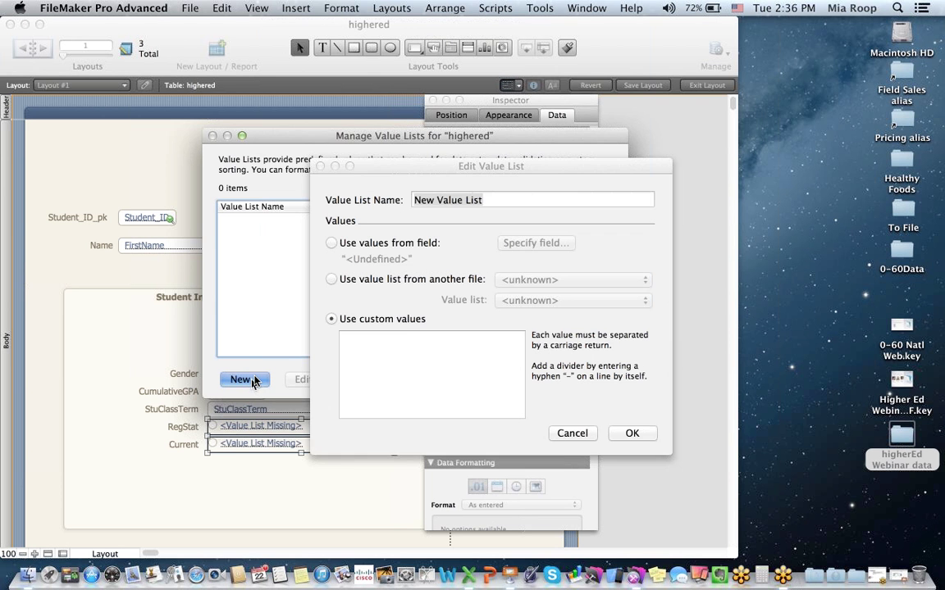
{"action": "type", "text": "y/n"}
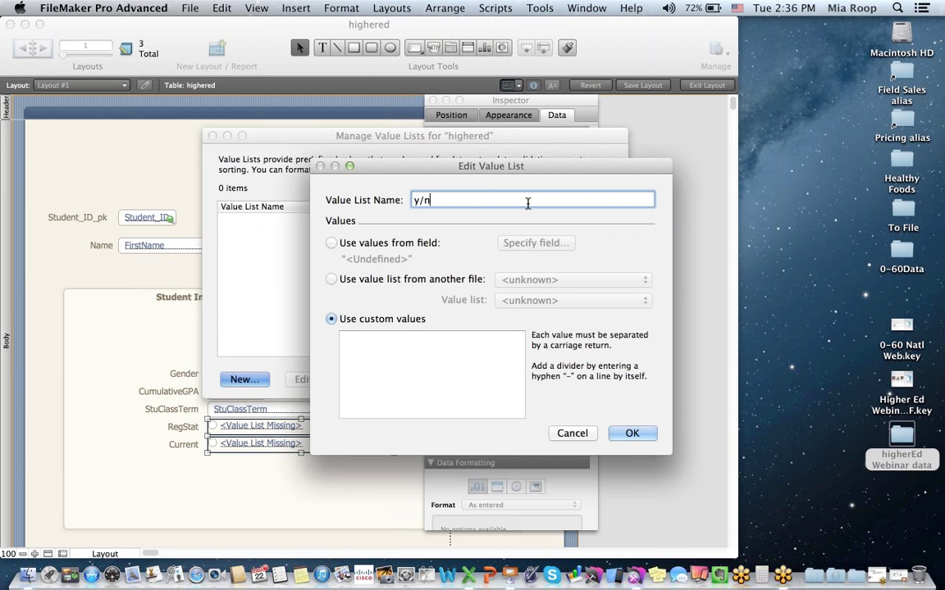
{"action": "left_click", "coordinate": [451, 341]}
{"action": "type", "text": "Y"}
{"action": "key", "text": "Return"}
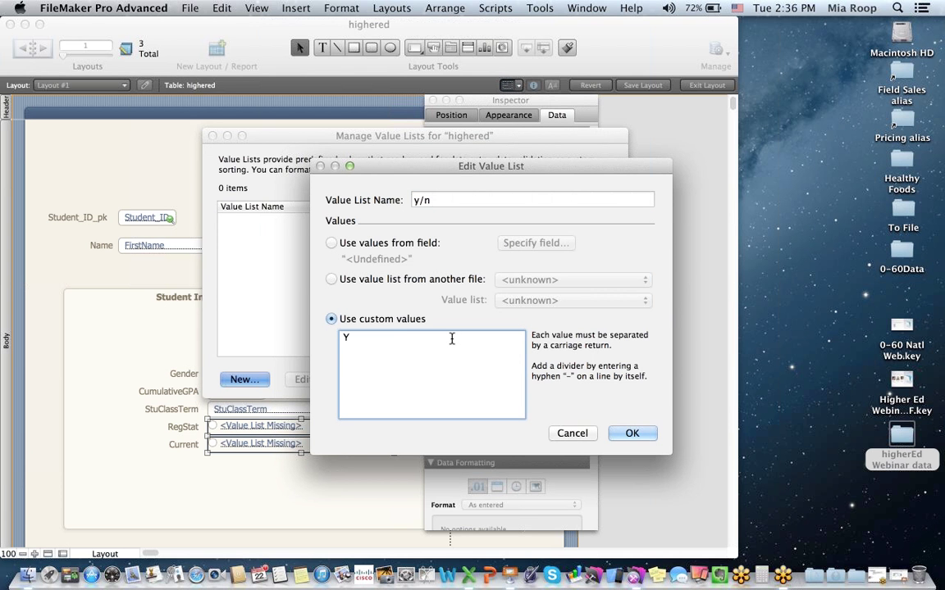
{"action": "type", "text": "N"}
{"action": "left_click", "coordinate": [632, 433]}
{"action": "key", "text": "Return"}
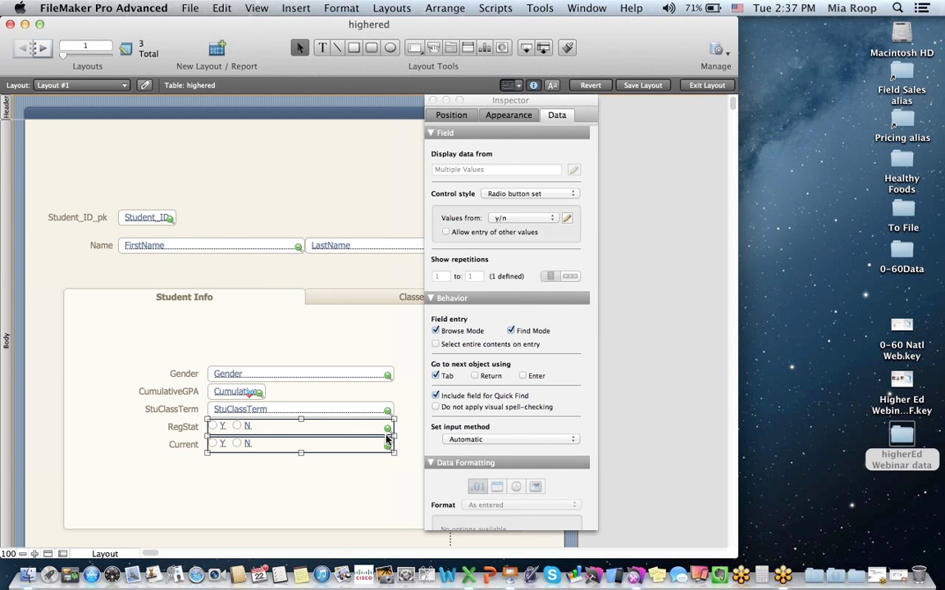
Narrow the RegStat and Current radio button fields together so they fit closely around the Y and N choices.
{"action": "left_click_drag", "start_coordinate": [390, 436], "coordinate": [275, 435]}
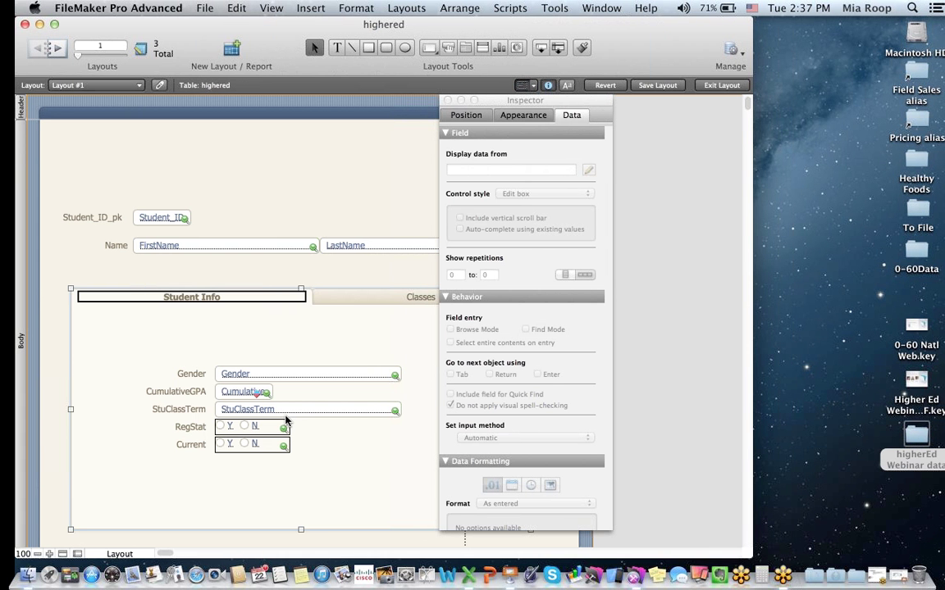
{"action": "left_click", "coordinate": [286, 423]}
{"action": "left_click", "coordinate": [288, 440], "text": "shift"}
{"action": "left_click_drag", "start_coordinate": [276, 438], "coordinate": [253, 438]}
{"action": "left_click", "coordinate": [301, 461]}
Move the Inspector clear of the layout, exit layout editing and check the GPA formatting and radio buttons on a student record.
{"action": "left_click_drag", "start_coordinate": [550, 104], "coordinate": [881, 102]}
{"action": "left_click", "coordinate": [706, 85]}
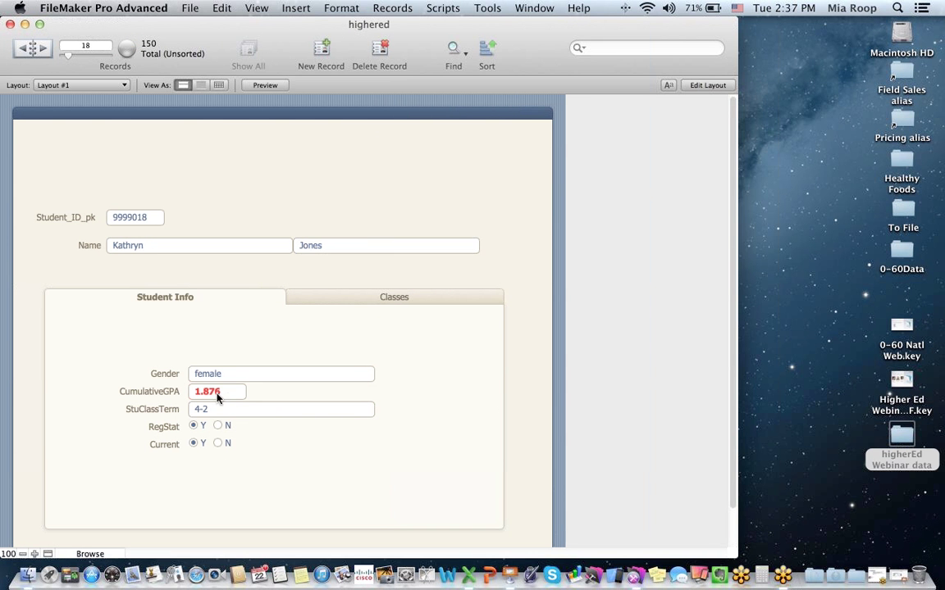
{"action": "left_click", "coordinate": [218, 425]}
Start a record import from the file enrollment.xlsx in the higherEd Webinar data folder.
{"action": "left_click", "coordinate": [195, 12]}
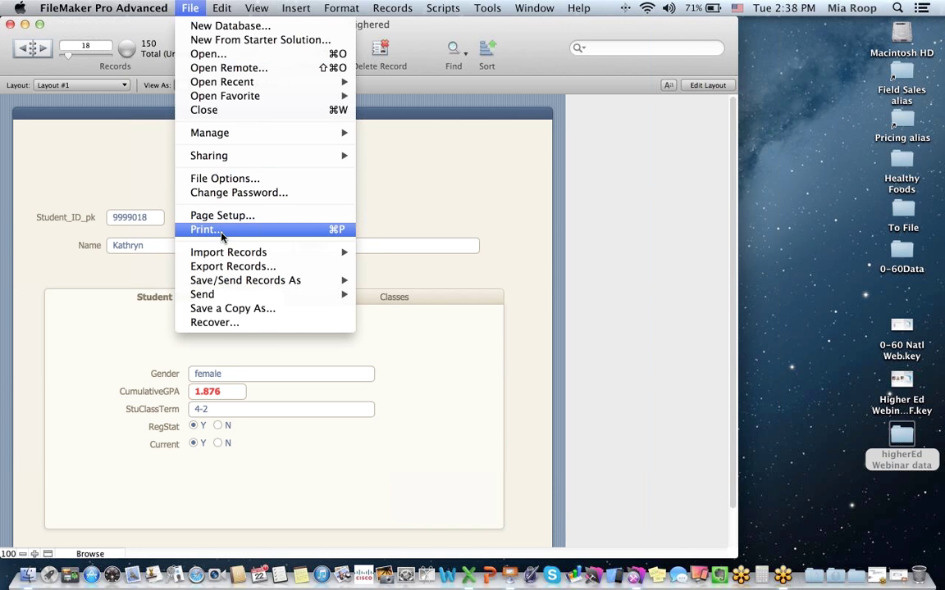
{"action": "mouse_move", "coordinate": [227, 256]}
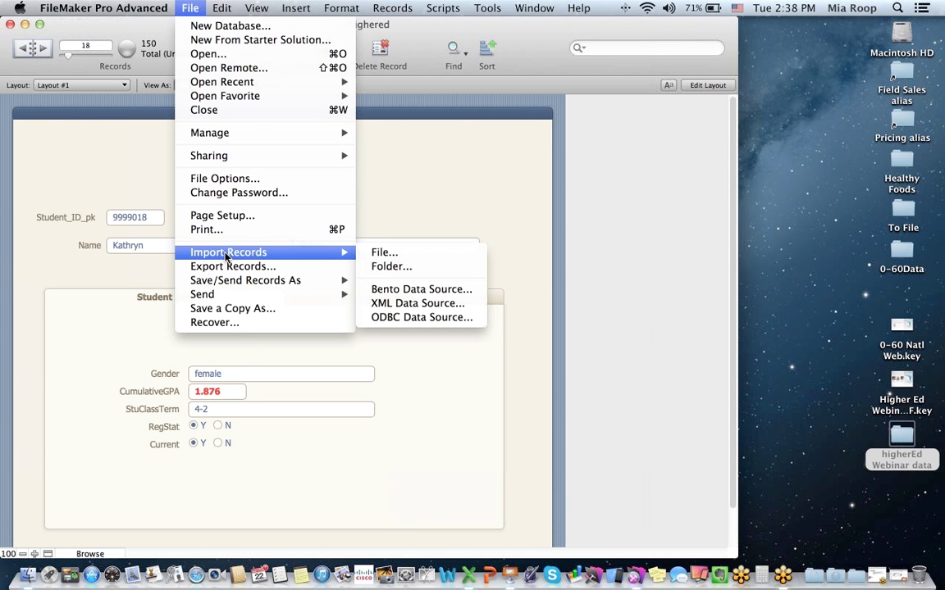
{"action": "left_click", "coordinate": [383, 256]}
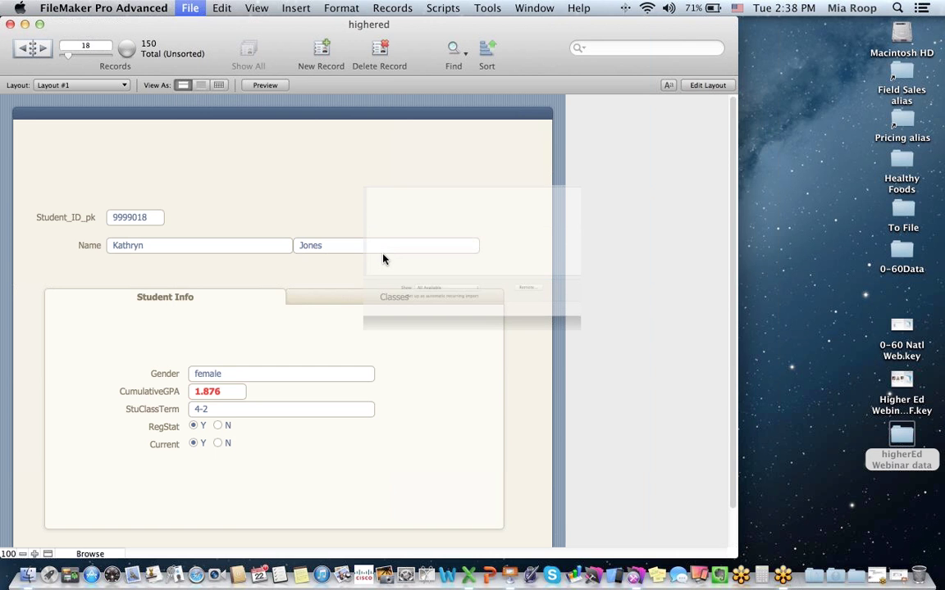
{"action": "left_click", "coordinate": [281, 174]}
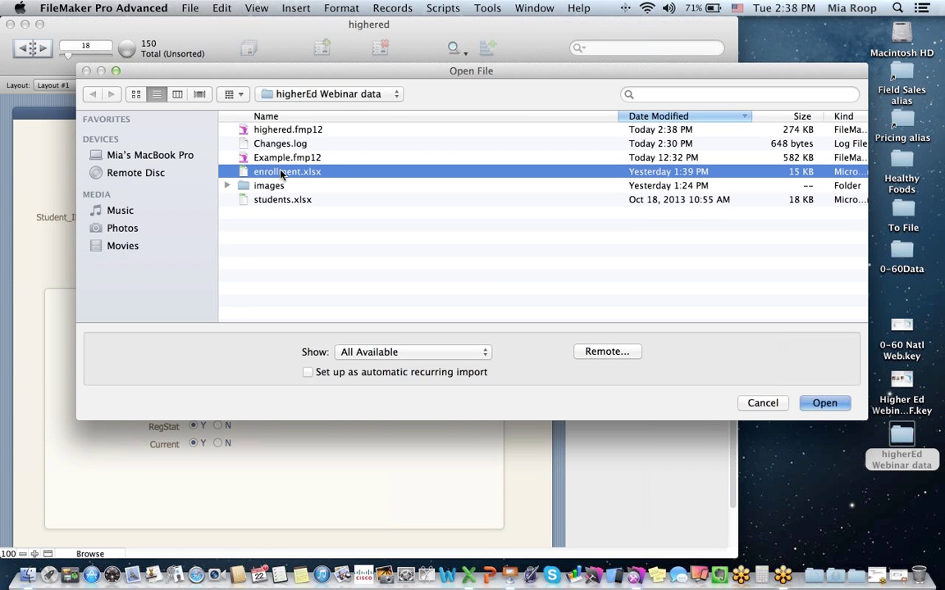
{"action": "double_click", "coordinate": [280, 174]}
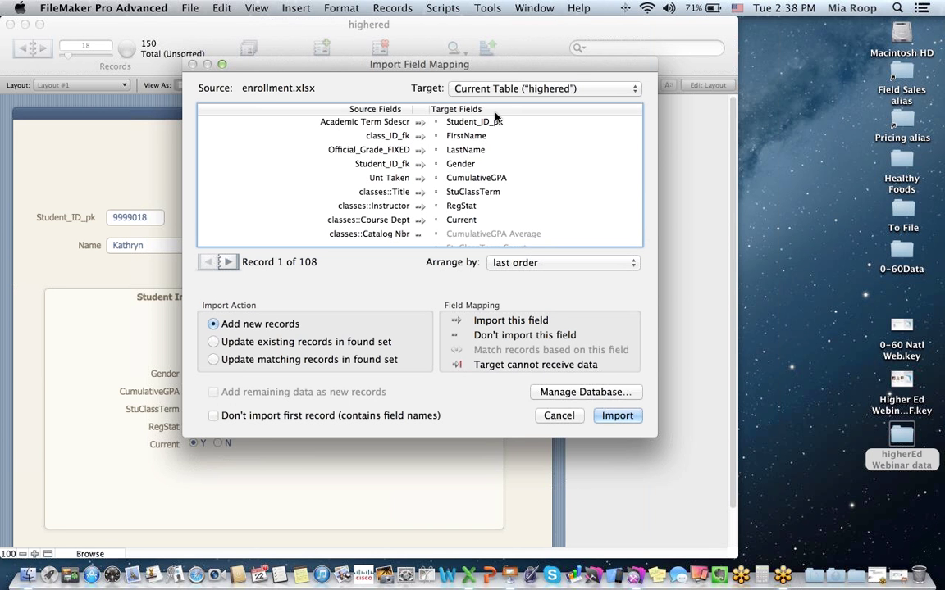
Import the enrollment data into a new table, using the first record as field names, and dismiss the summary.
{"action": "left_click", "coordinate": [555, 92]}
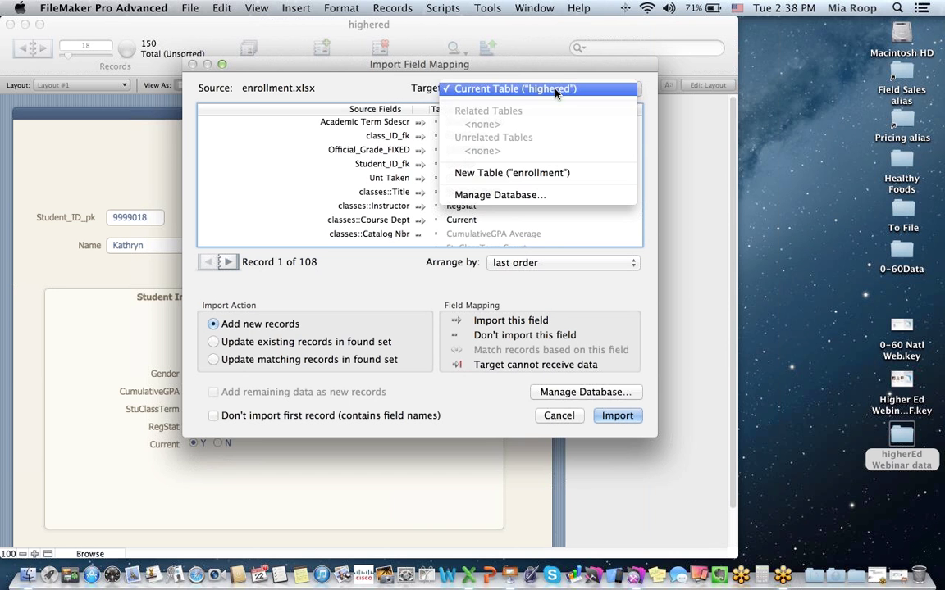
{"action": "left_click", "coordinate": [561, 175]}
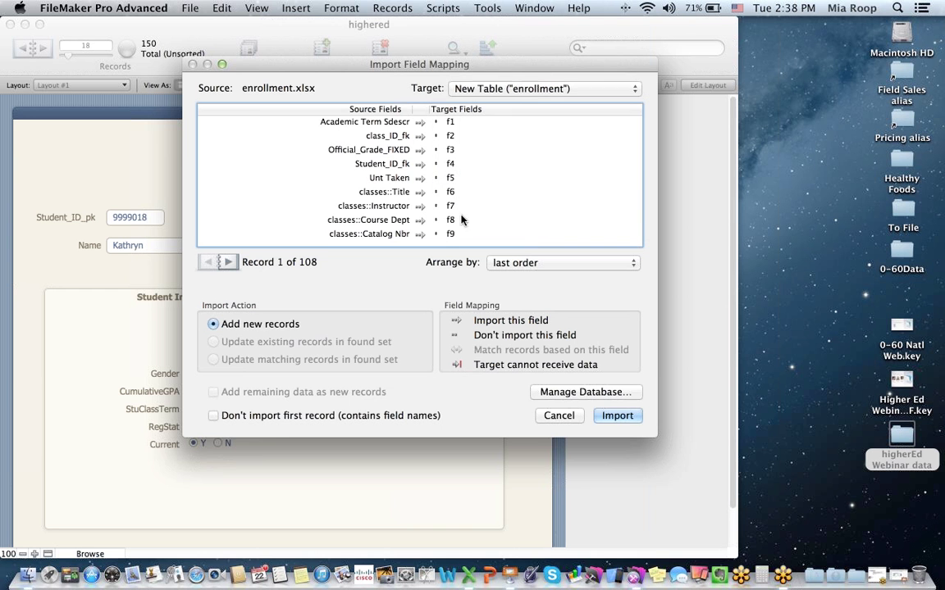
{"action": "left_click", "coordinate": [214, 415]}
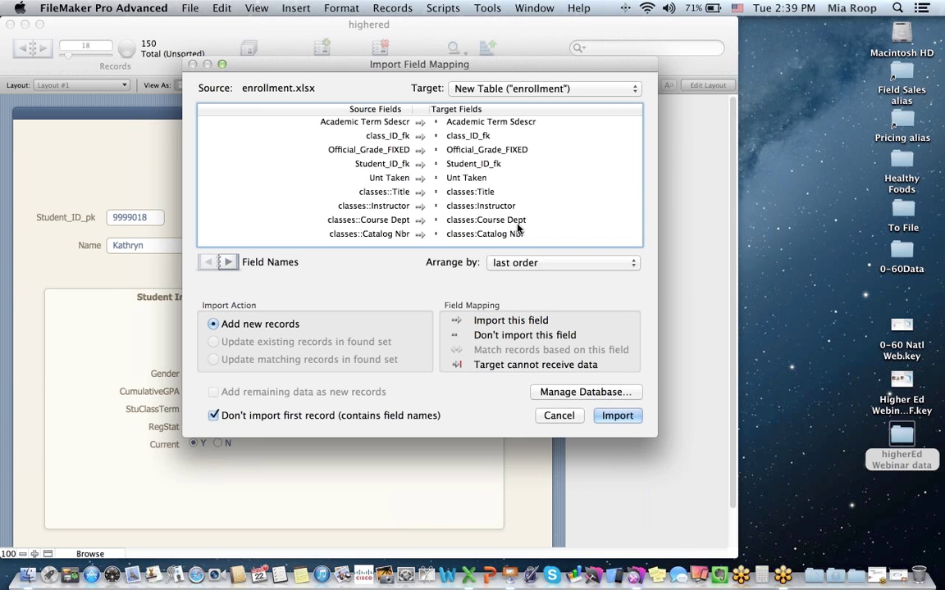
{"action": "left_click", "coordinate": [617, 416]}
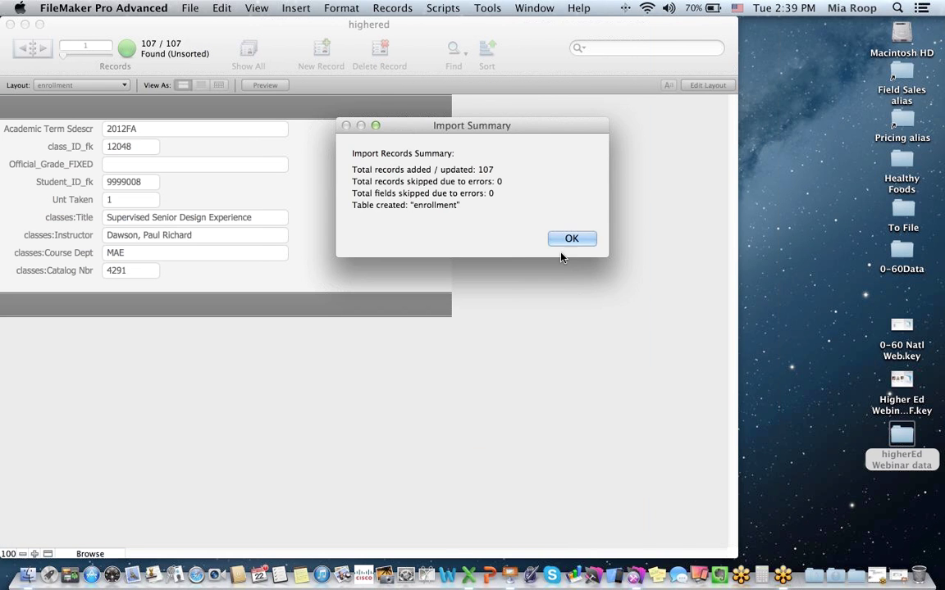
{"action": "left_click", "coordinate": [566, 241]}
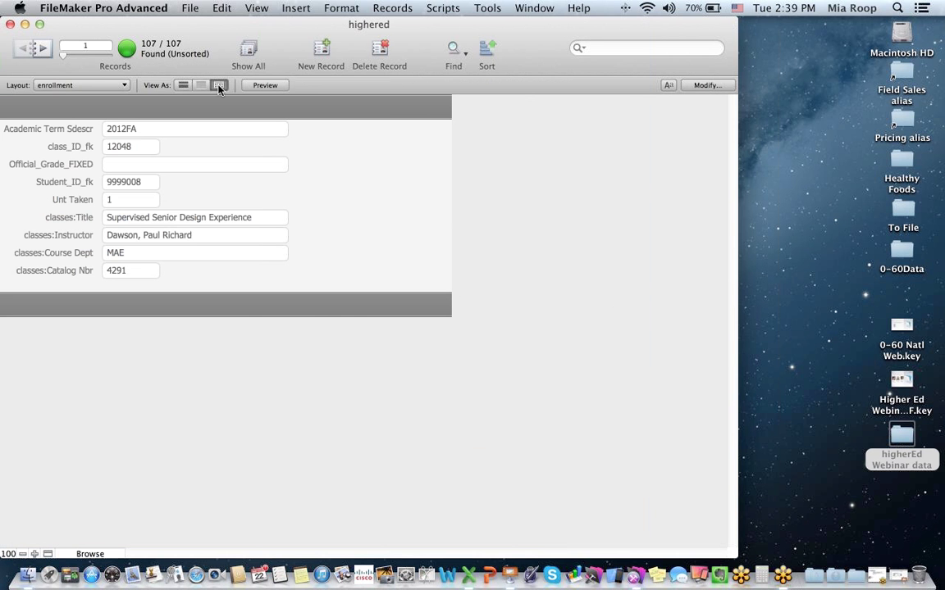
View the enrollment records as a table, then return to Layout #1 and show its Classes tab.
{"action": "left_click", "coordinate": [219, 86]}
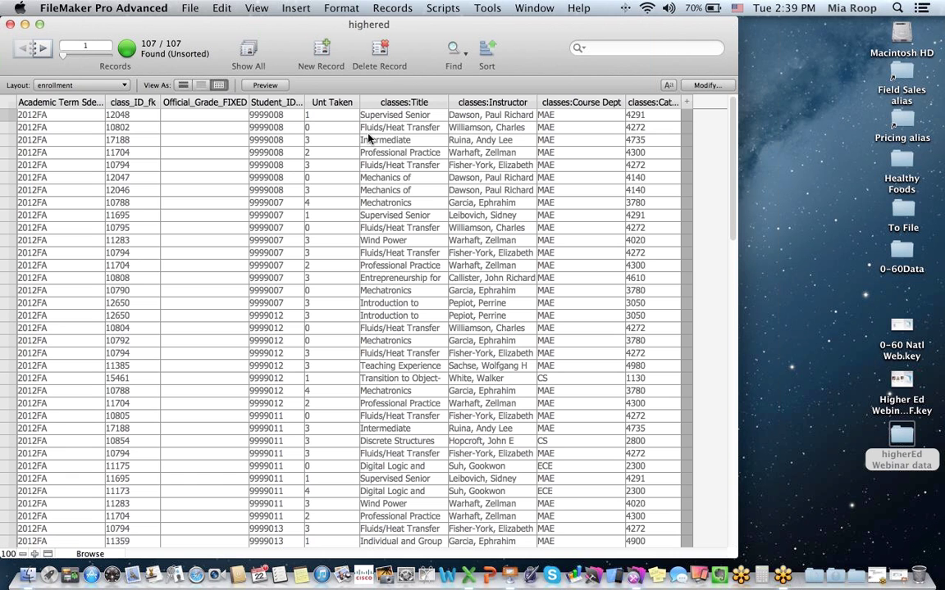
{"action": "left_click", "coordinate": [121, 86]}
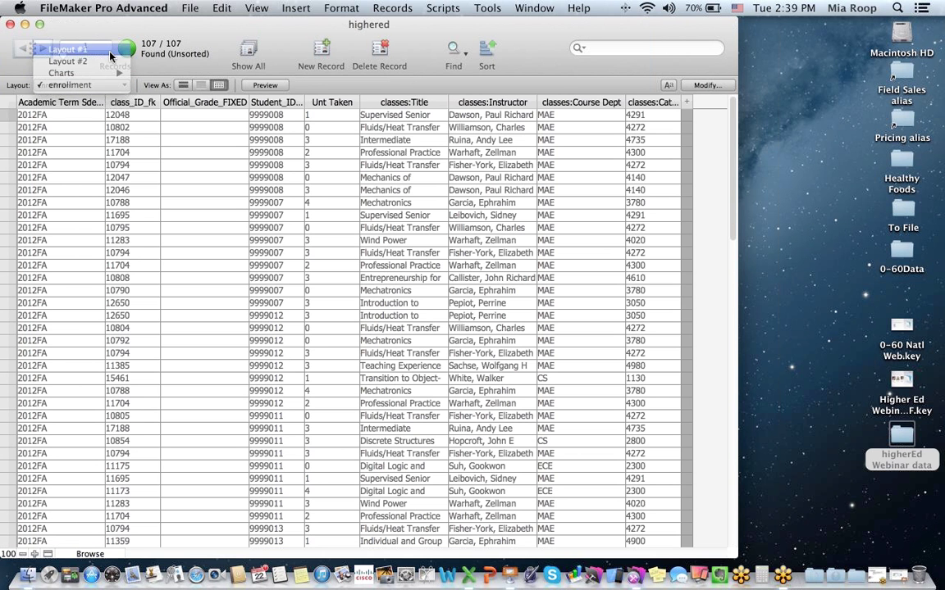
{"action": "left_click", "coordinate": [99, 46]}
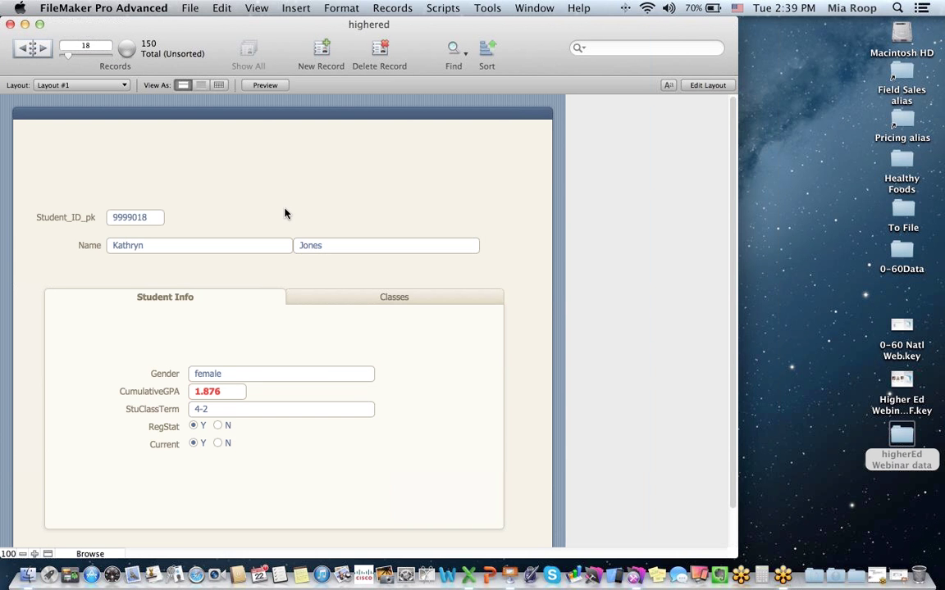
{"action": "left_click", "coordinate": [374, 301]}
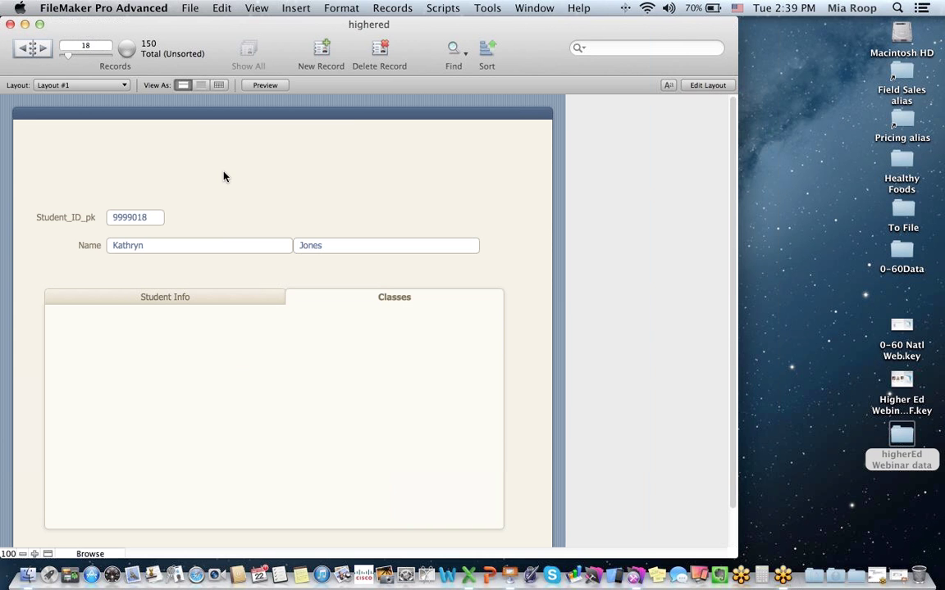
Open the database's table definitions and rename the highered table as students.
{"action": "left_click", "coordinate": [193, 9]}
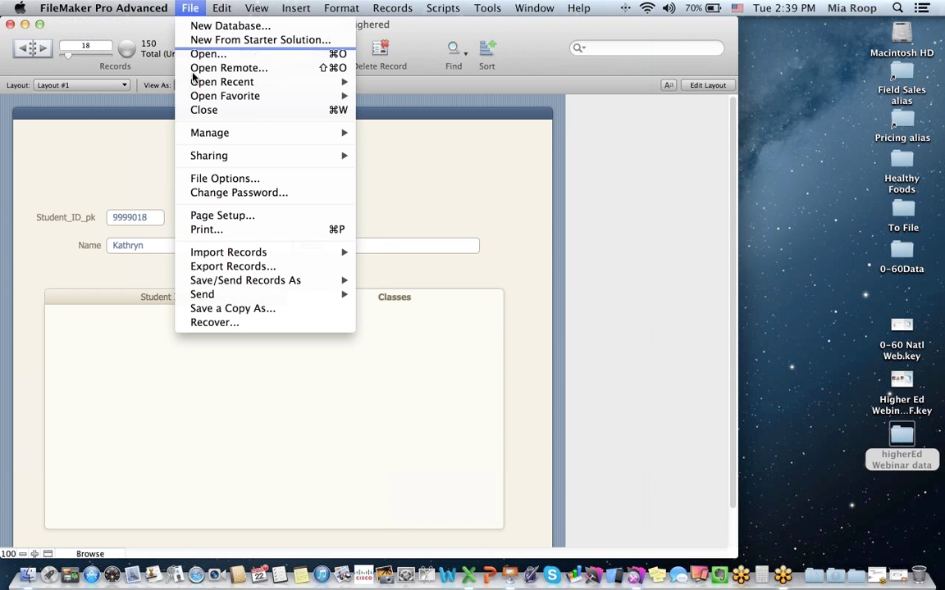
{"action": "mouse_move", "coordinate": [210, 136]}
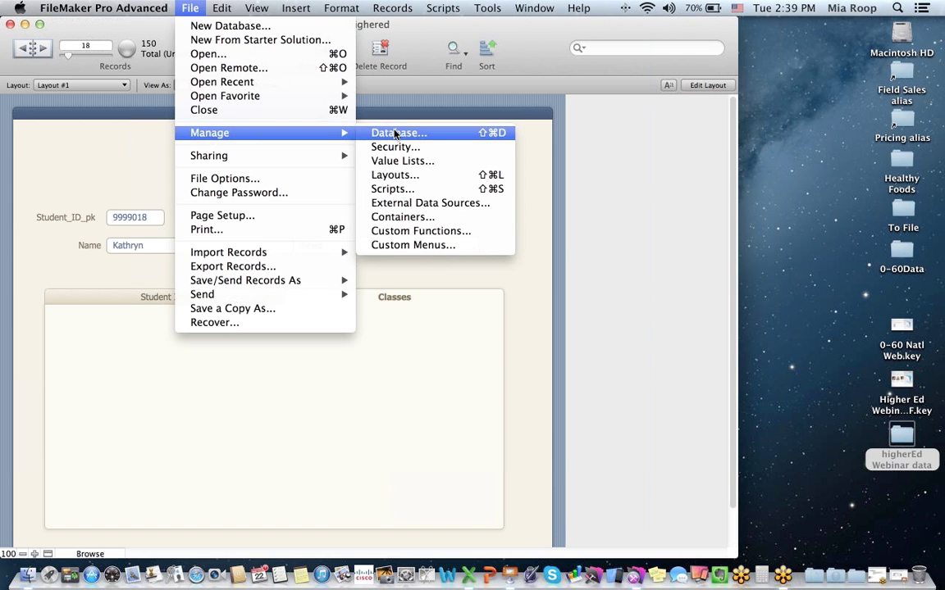
{"action": "left_click", "coordinate": [394, 134]}
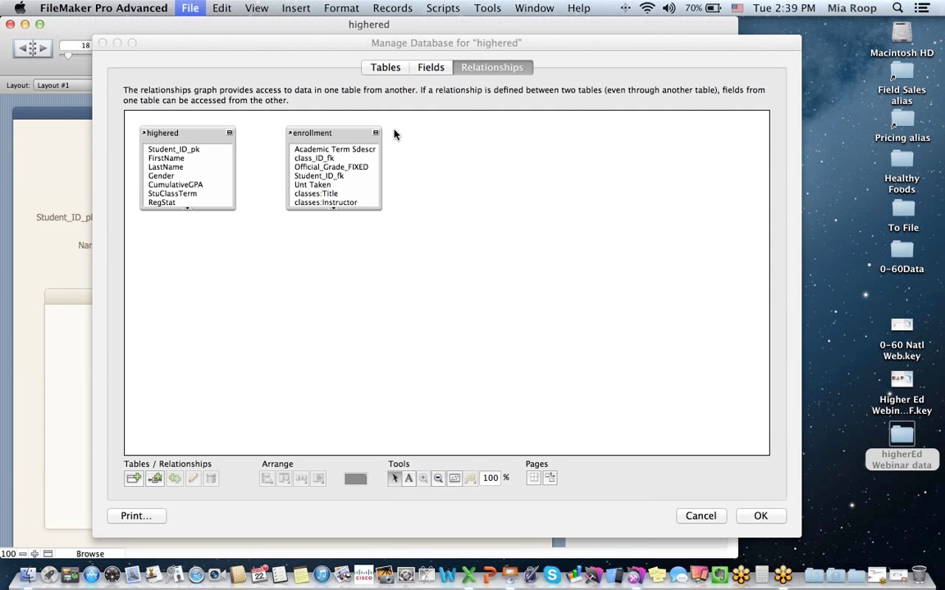
{"action": "left_click", "coordinate": [385, 67]}
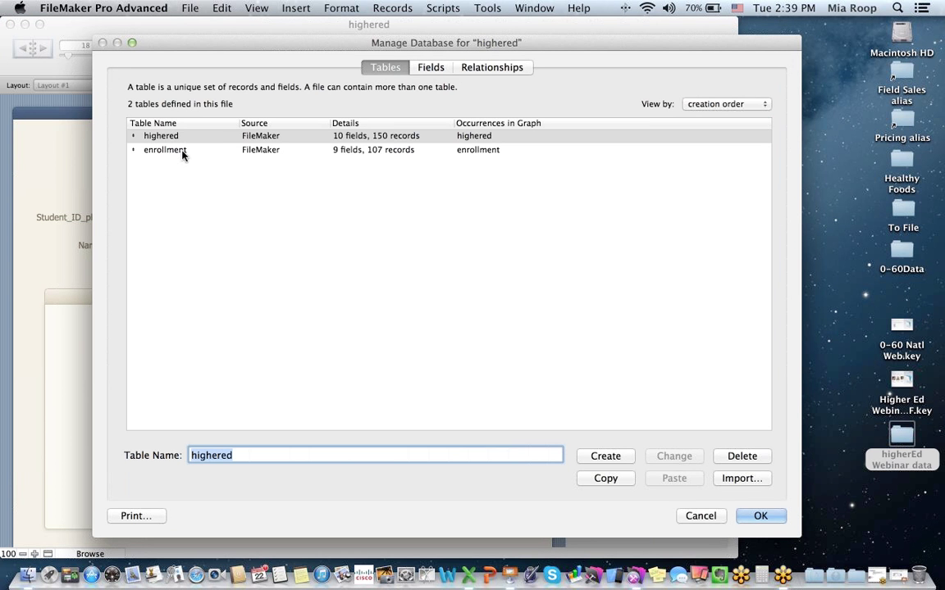
{"action": "left_click", "coordinate": [181, 153]}
{"action": "left_click", "coordinate": [181, 153]}
{"action": "left_click", "coordinate": [179, 135]}
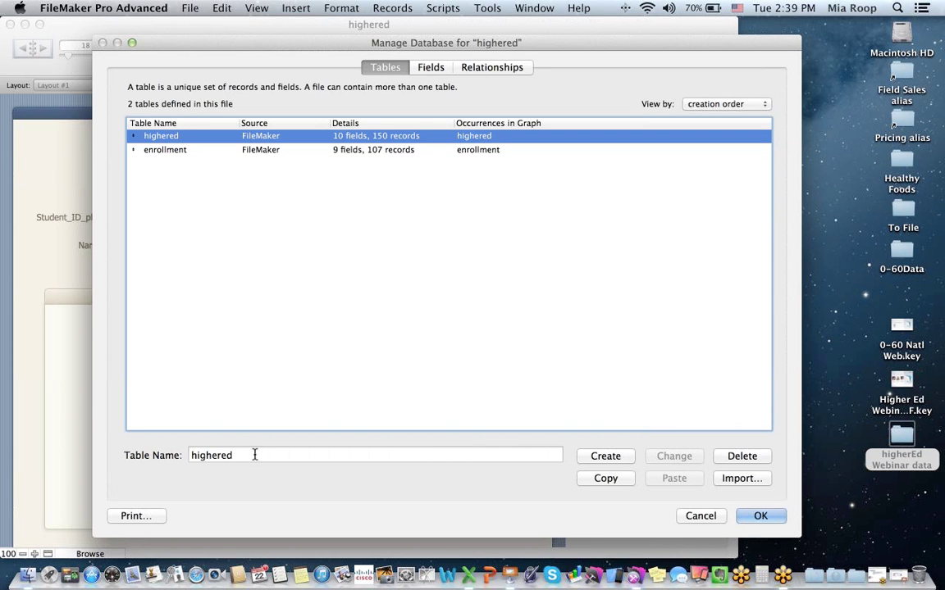
{"action": "key", "text": "Tab"}
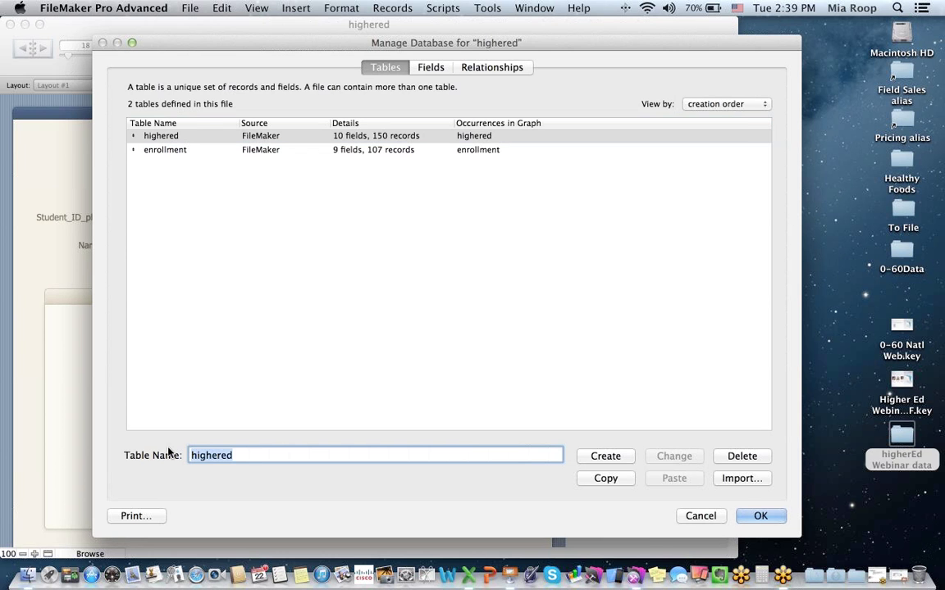
{"action": "type", "text": "st"}
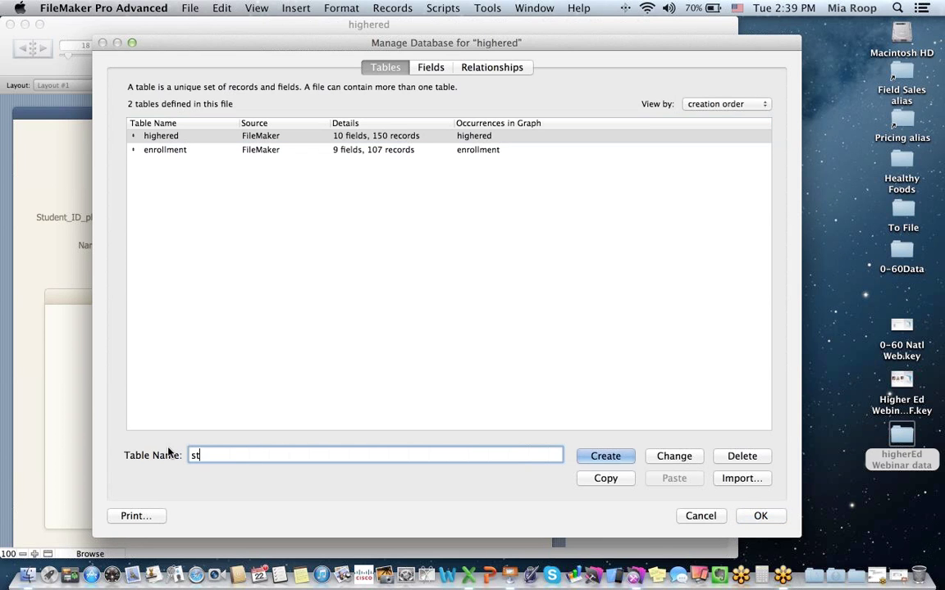
{"action": "type", "text": "udents"}
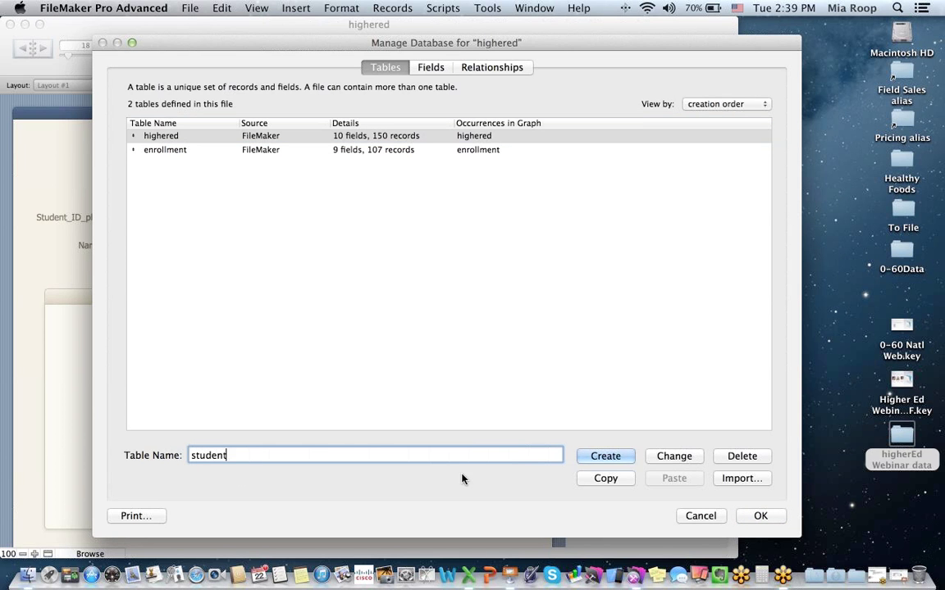
{"action": "left_click", "coordinate": [685, 457]}
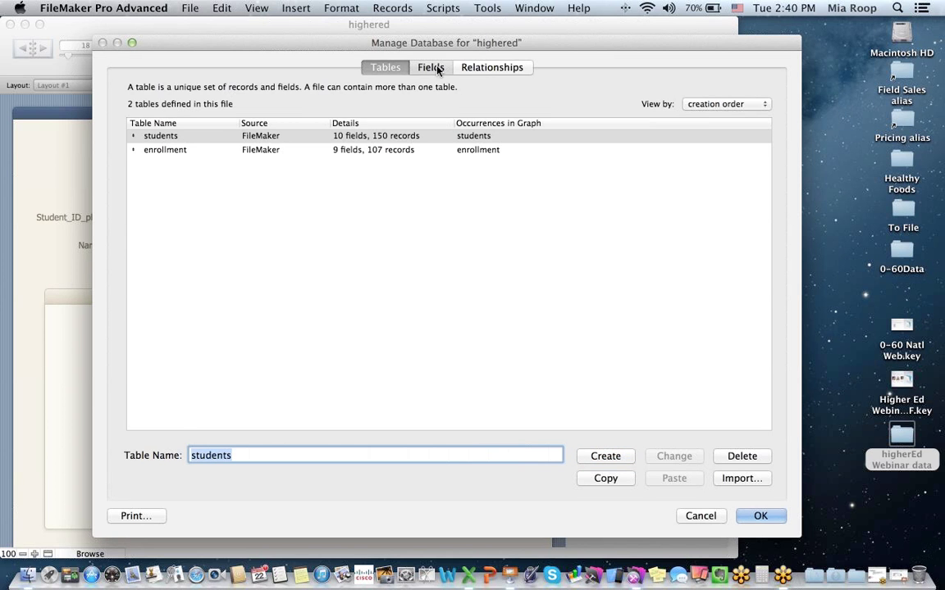
Review the enrollment table's fields and relate Student_ID_pk in students to Student_ID_fk in enrollment.
{"action": "left_click", "coordinate": [432, 69]}
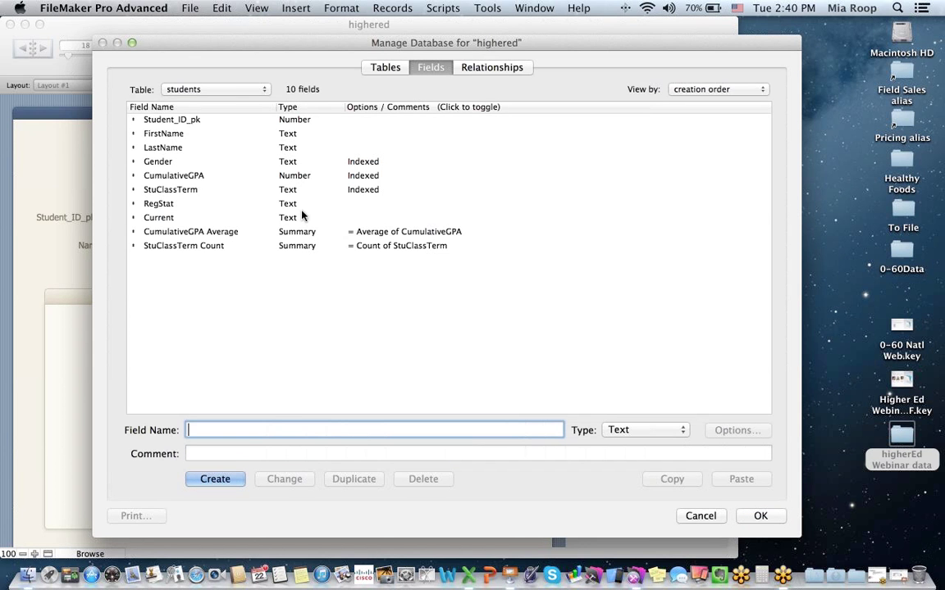
{"action": "left_click", "coordinate": [263, 91]}
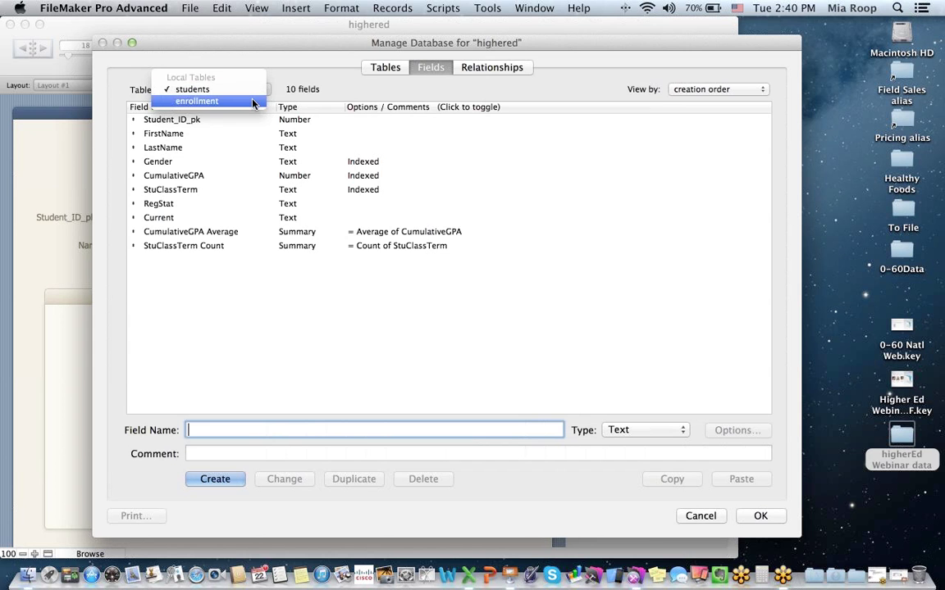
{"action": "left_click", "coordinate": [254, 101]}
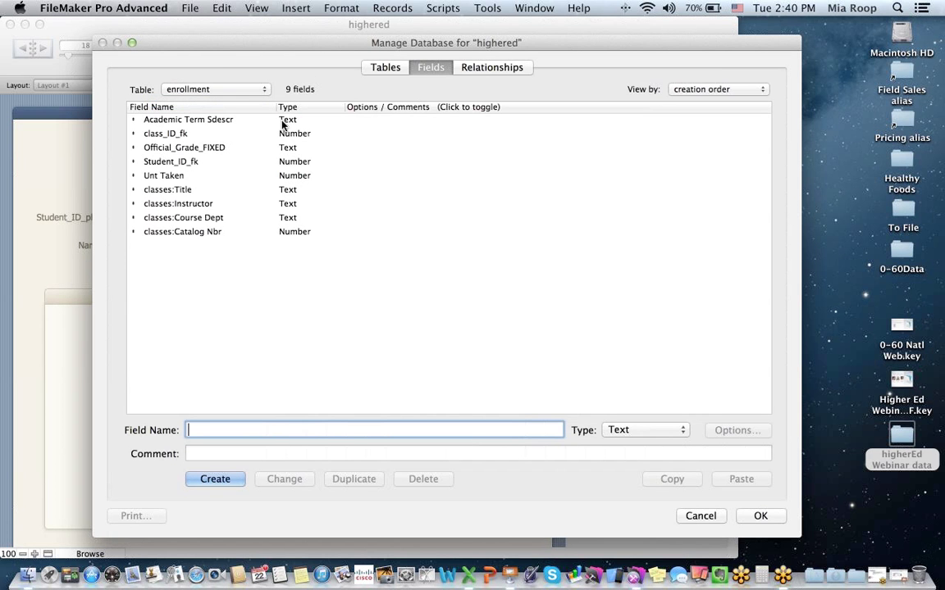
{"action": "left_click", "coordinate": [490, 68]}
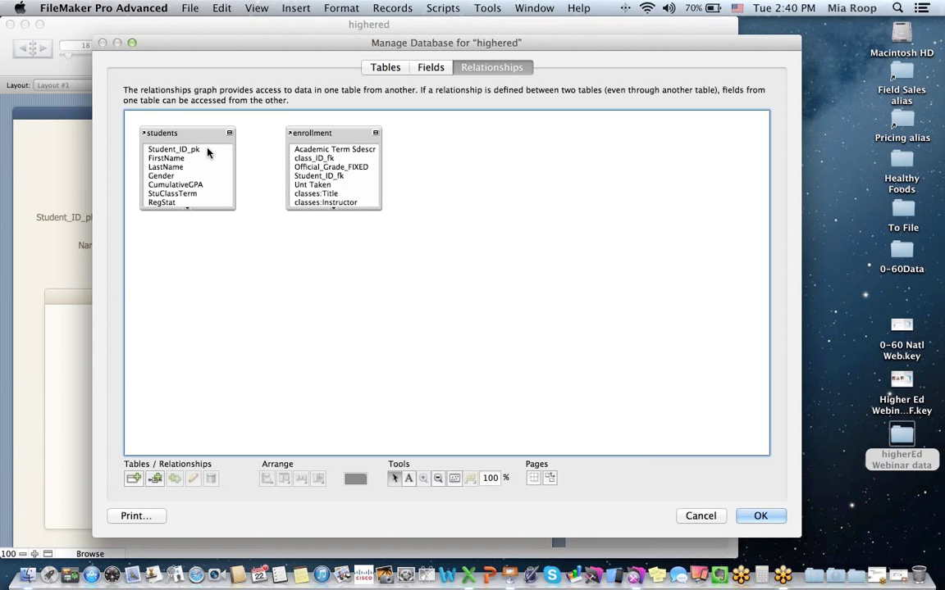
{"action": "left_click_drag", "start_coordinate": [205, 152], "coordinate": [348, 182]}
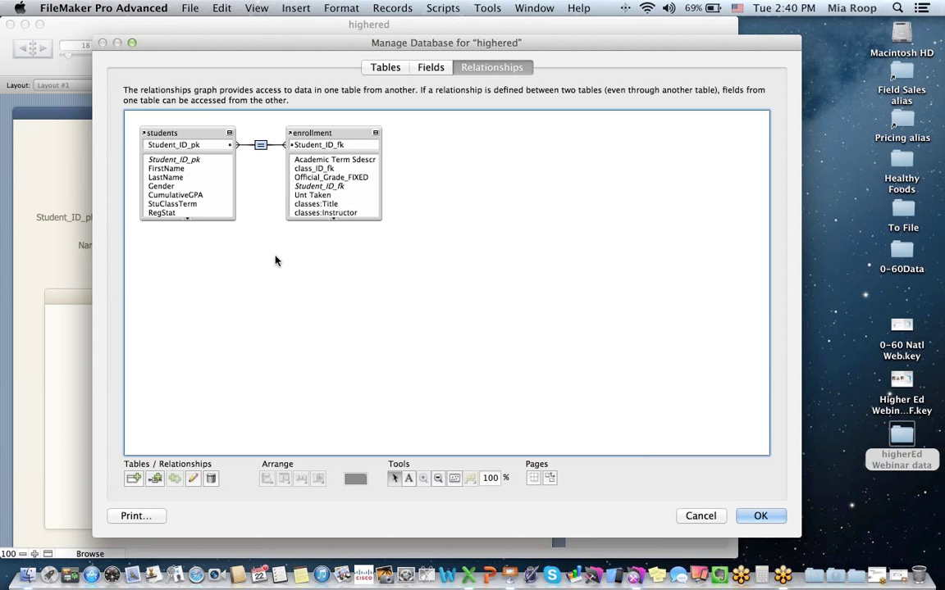
Accept the database changes and draw a portal across the Classes tab area in Layout #1's design view.
{"action": "left_click", "coordinate": [761, 516]}
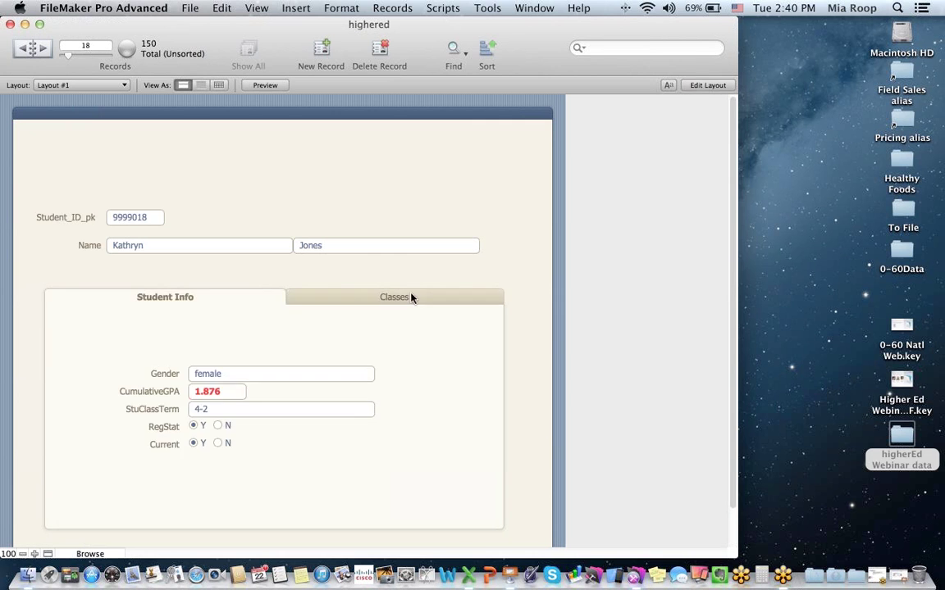
{"action": "left_click", "coordinate": [710, 85]}
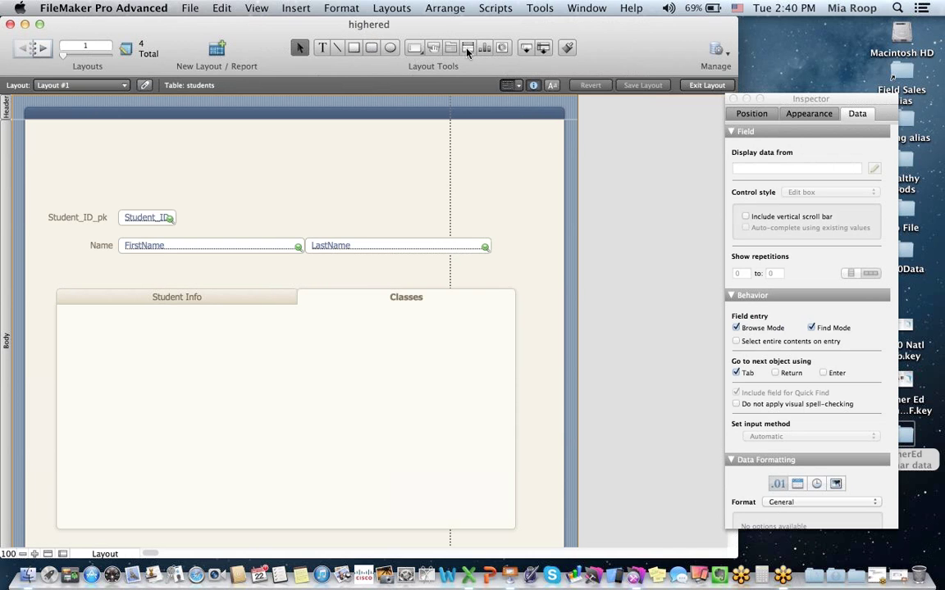
{"action": "left_click", "coordinate": [467, 50]}
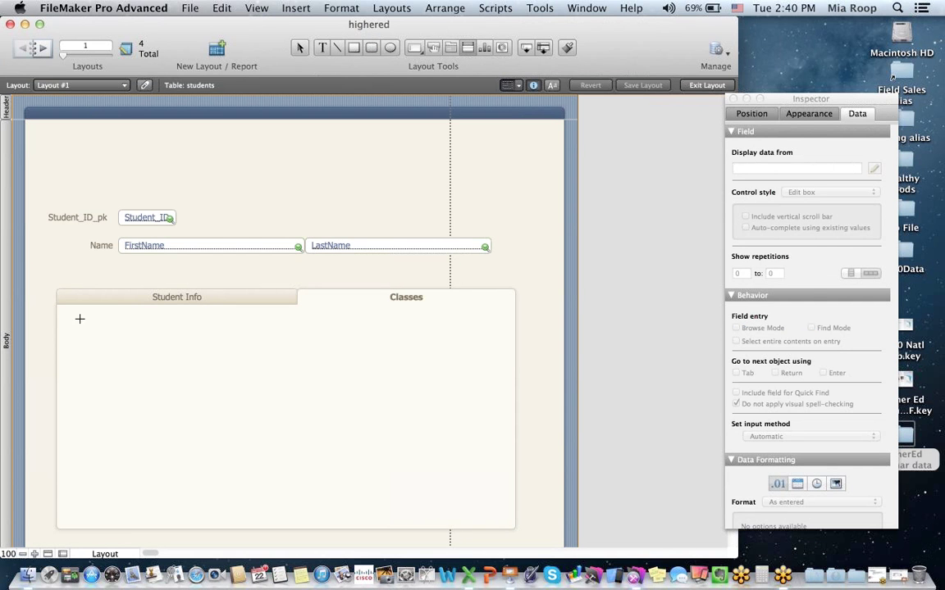
{"action": "left_click_drag", "start_coordinate": [74, 321], "coordinate": [95, 410]}
{"action": "left_click_drag", "start_coordinate": [175, 443], "coordinate": [489, 509]}
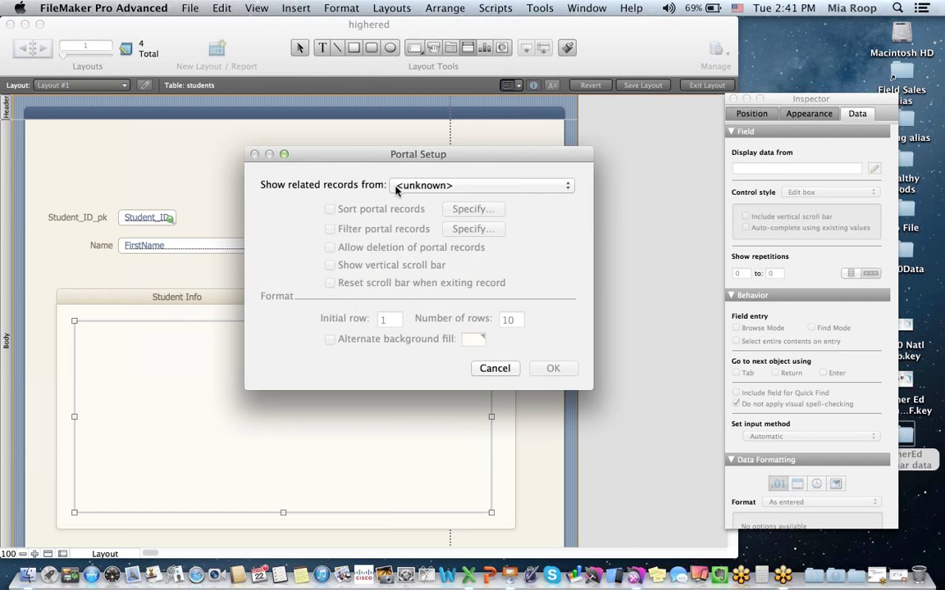
Set the portal to show related records from enrollment with a vertical scroll bar and 6 rows.
{"action": "left_click", "coordinate": [467, 188]}
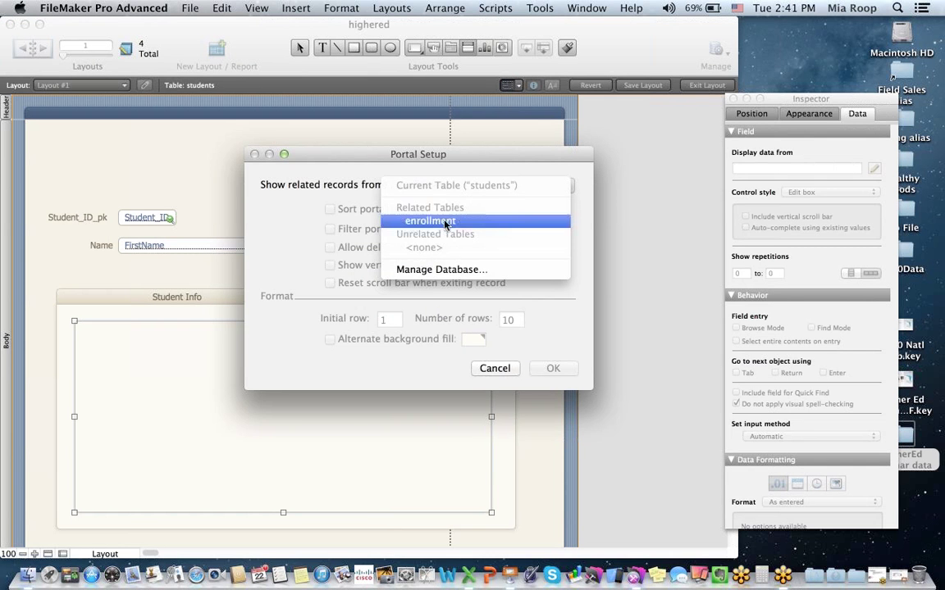
{"action": "left_click", "coordinate": [445, 221]}
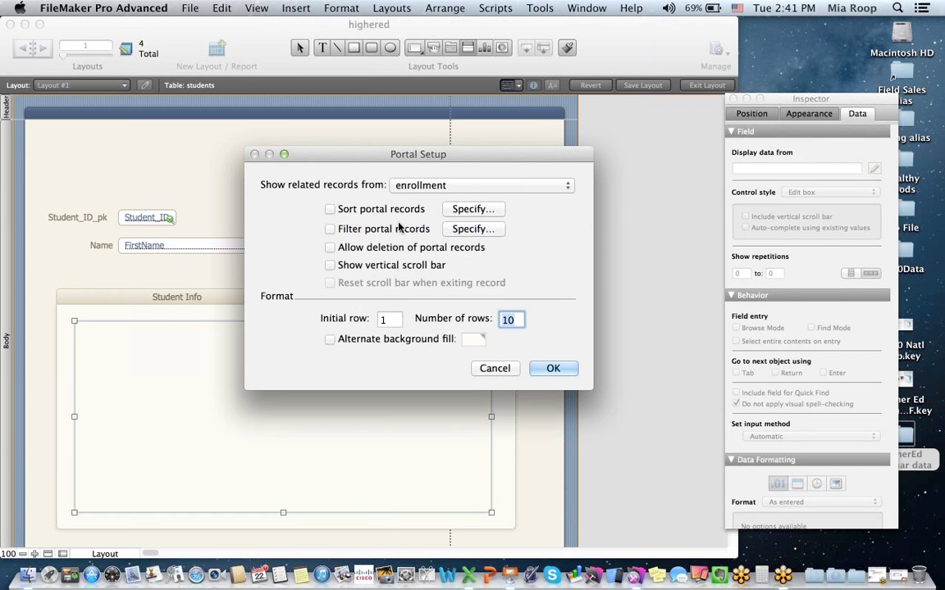
{"action": "left_click", "coordinate": [330, 266]}
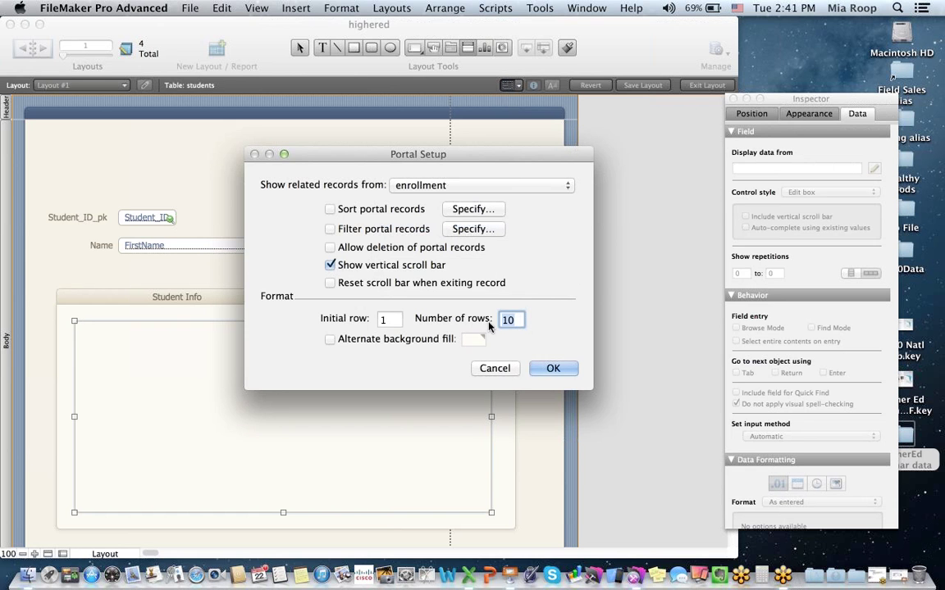
{"action": "type", "text": "6"}
{"action": "left_click", "coordinate": [553, 369]}
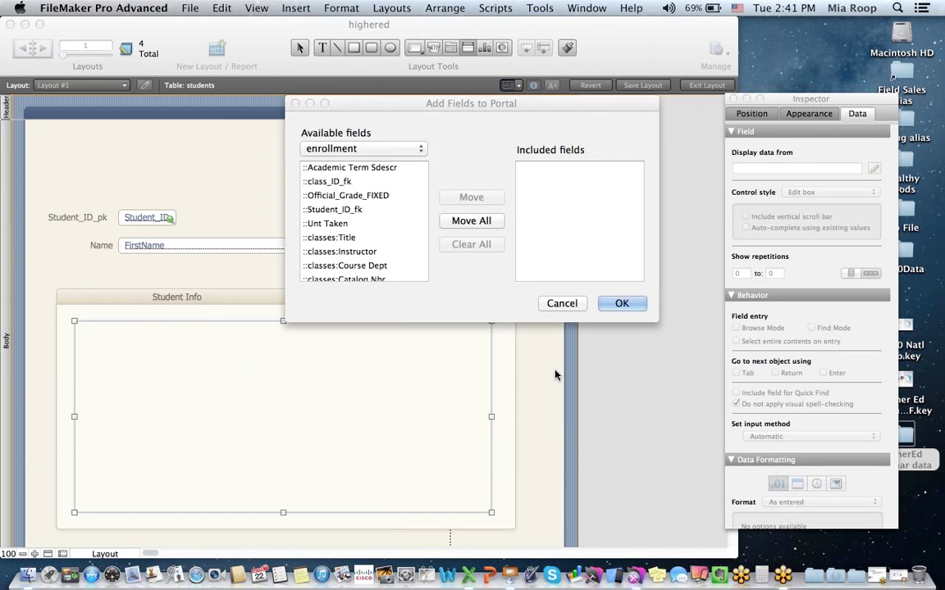
Include the enrollment fields classes:Title, classes:Instructor and Unt Taken in the portal, in that order.
{"action": "double_click", "coordinate": [325, 223]}
{"action": "left_click", "coordinate": [332, 238]}
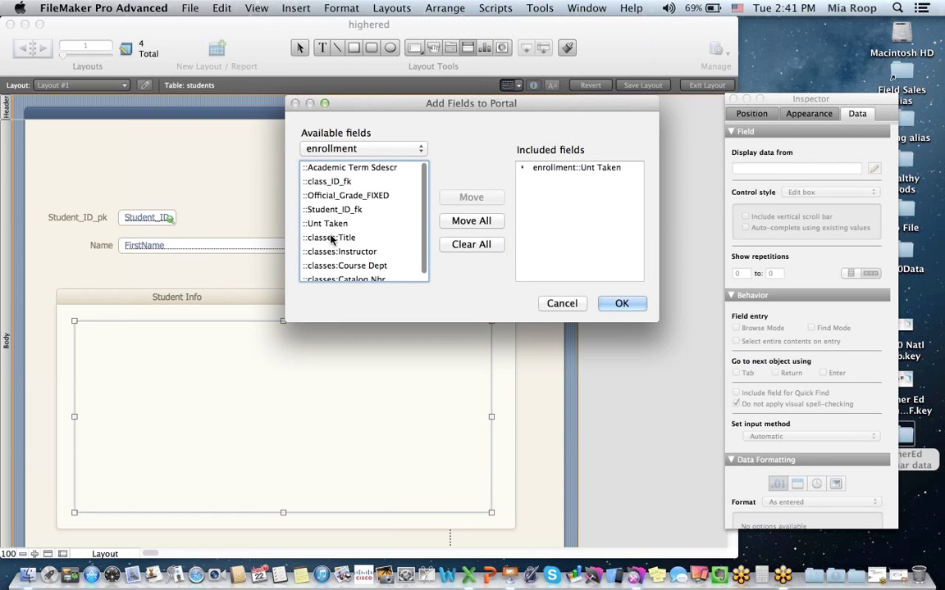
{"action": "double_click", "coordinate": [331, 238]}
{"action": "double_click", "coordinate": [333, 252]}
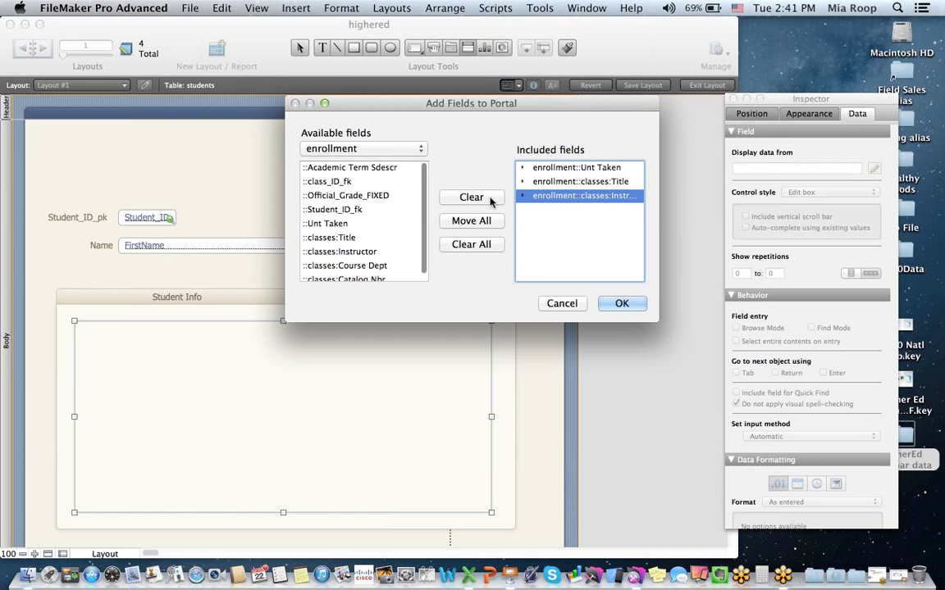
{"action": "left_click_drag", "start_coordinate": [523, 168], "coordinate": [525, 212]}
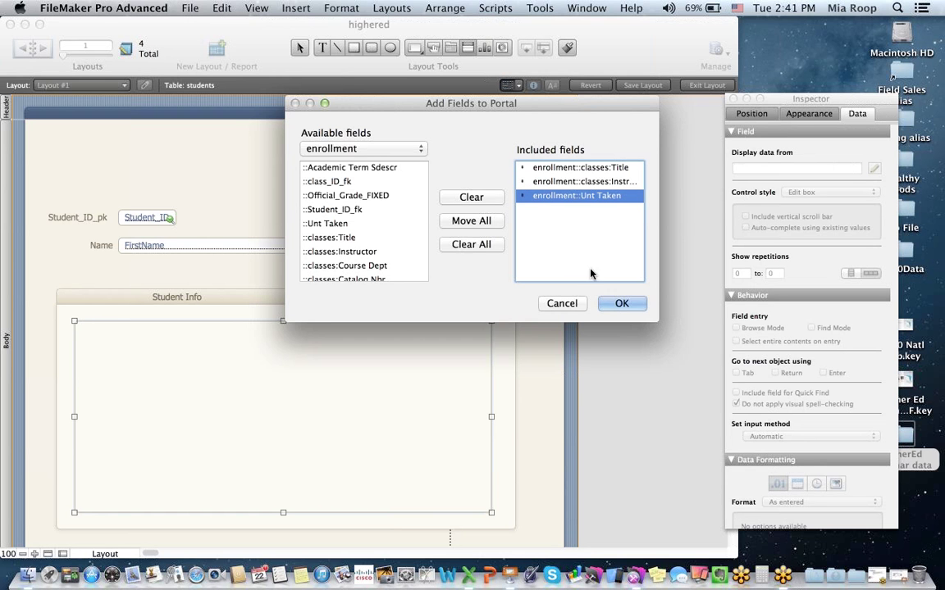
{"action": "left_click", "coordinate": [622, 305]}
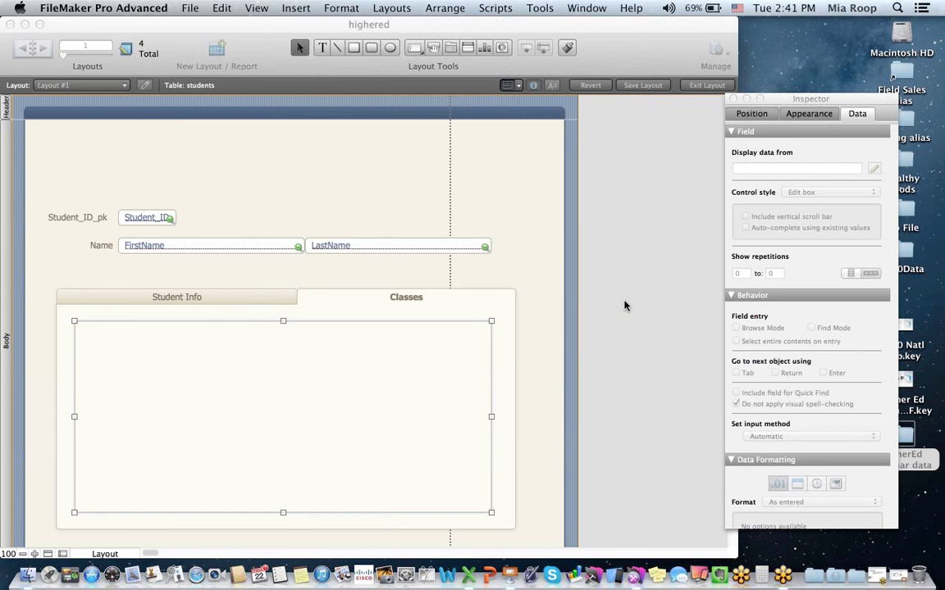
Narrow Unt Taken, move the Instructor field beside it and widen Title to fill the portal row, saving and leaving the layout design.
{"action": "left_click", "coordinate": [390, 331]}
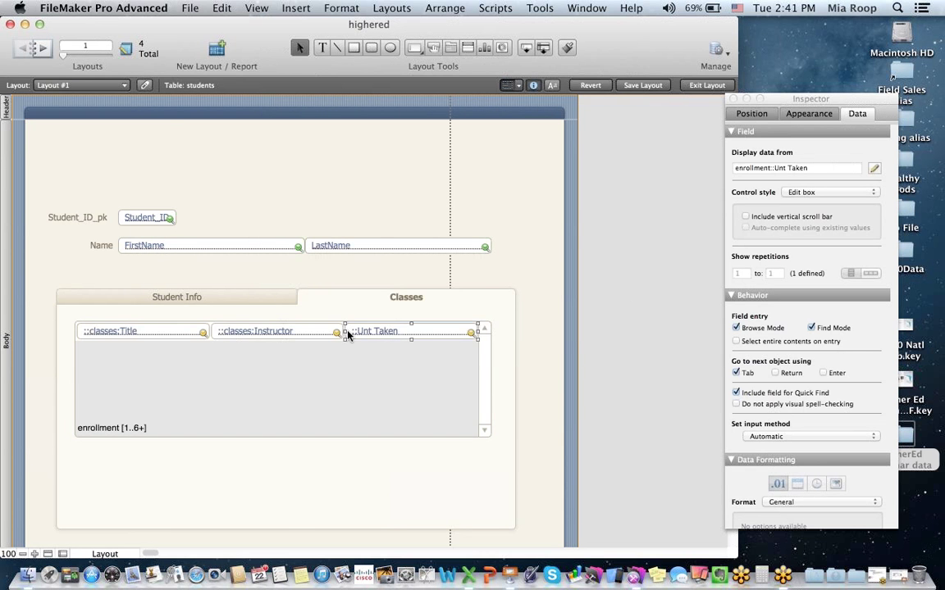
{"action": "left_click_drag", "start_coordinate": [343, 329], "coordinate": [434, 328]}
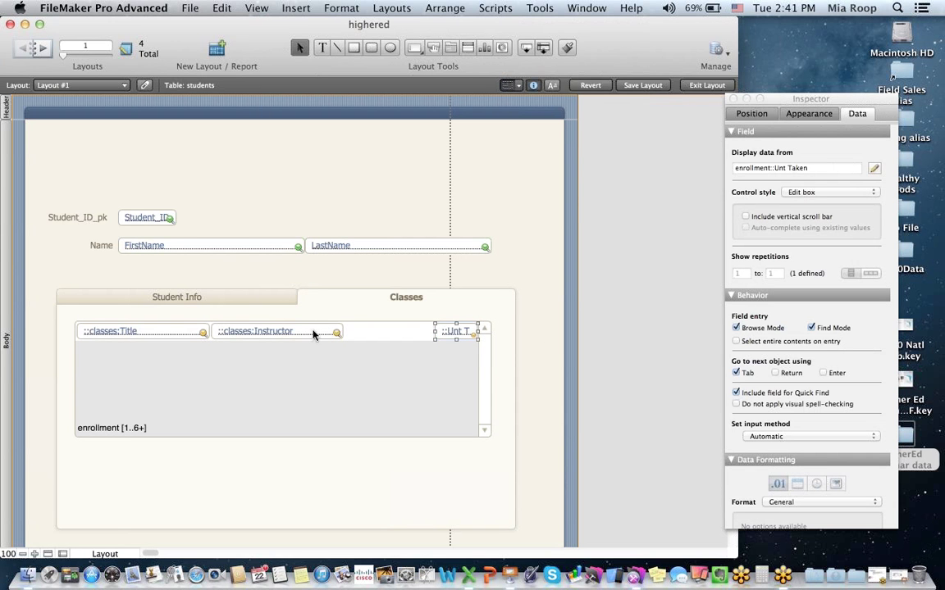
{"action": "left_click_drag", "start_coordinate": [317, 331], "coordinate": [430, 332]}
{"action": "left_click", "coordinate": [205, 333]}
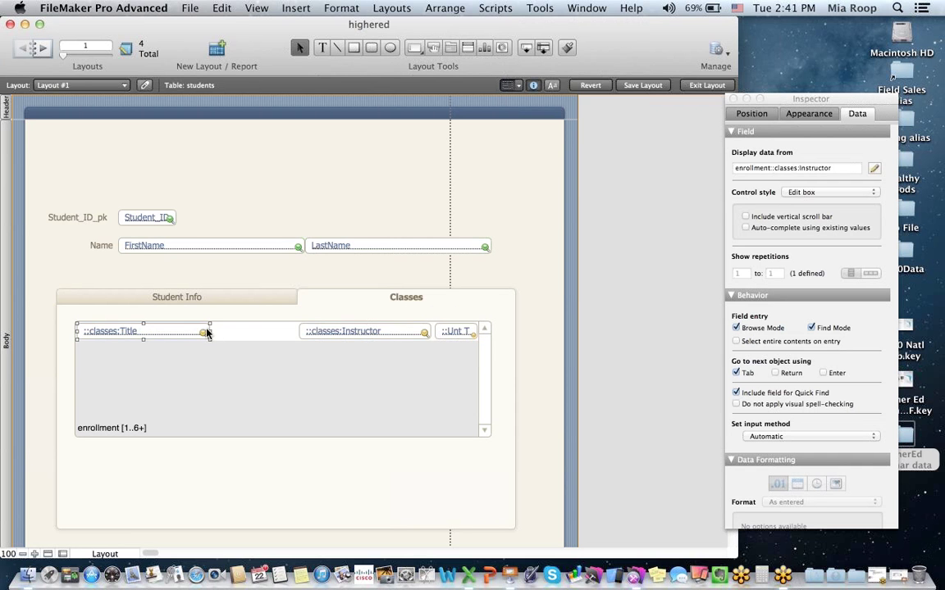
{"action": "left_click_drag", "start_coordinate": [210, 332], "coordinate": [296, 331]}
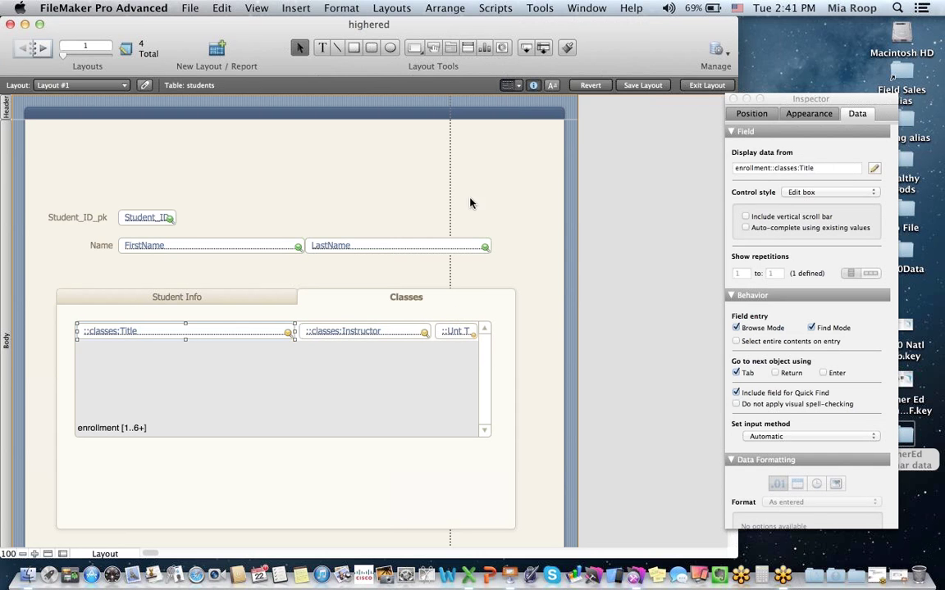
{"action": "left_click", "coordinate": [643, 85]}
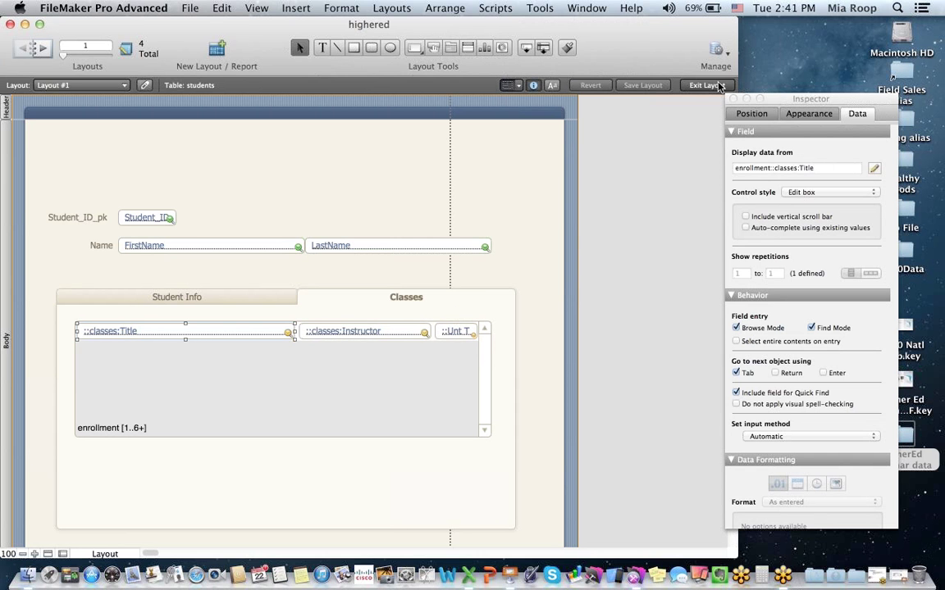
{"action": "left_click", "coordinate": [718, 85]}
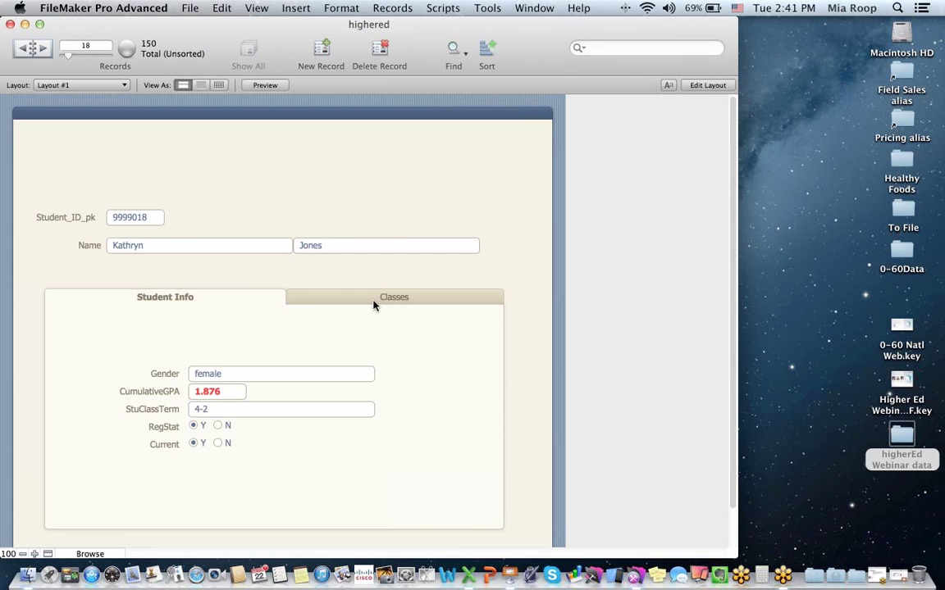
Show the Classes tab and step back through the student records to examine the related enrollments in the portal.
{"action": "left_click", "coordinate": [373, 302]}
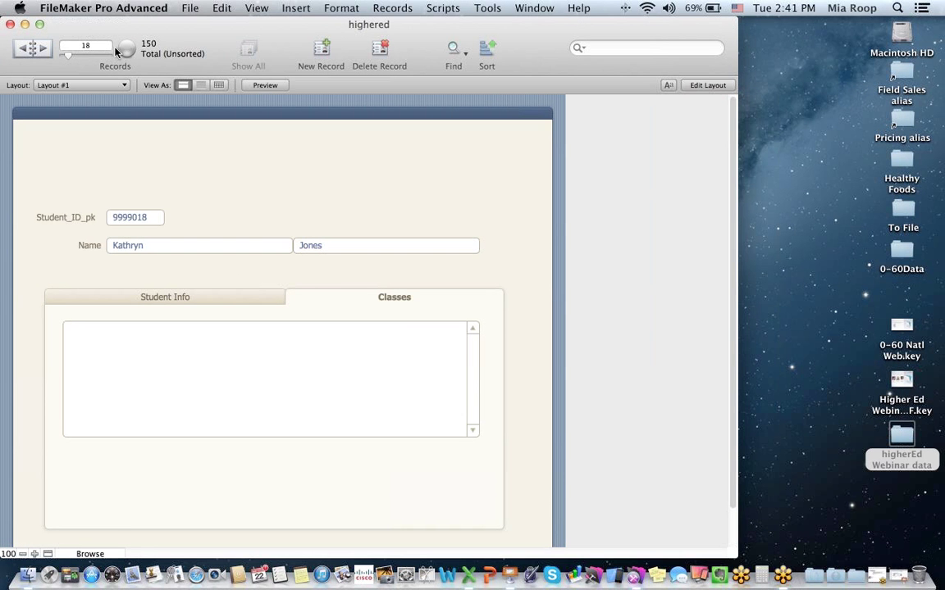
{"action": "left_click", "coordinate": [25, 50]}
{"action": "left_click", "coordinate": [25, 50]}
{"action": "left_click", "coordinate": [25, 50]}
{"action": "left_click", "coordinate": [25, 51]}
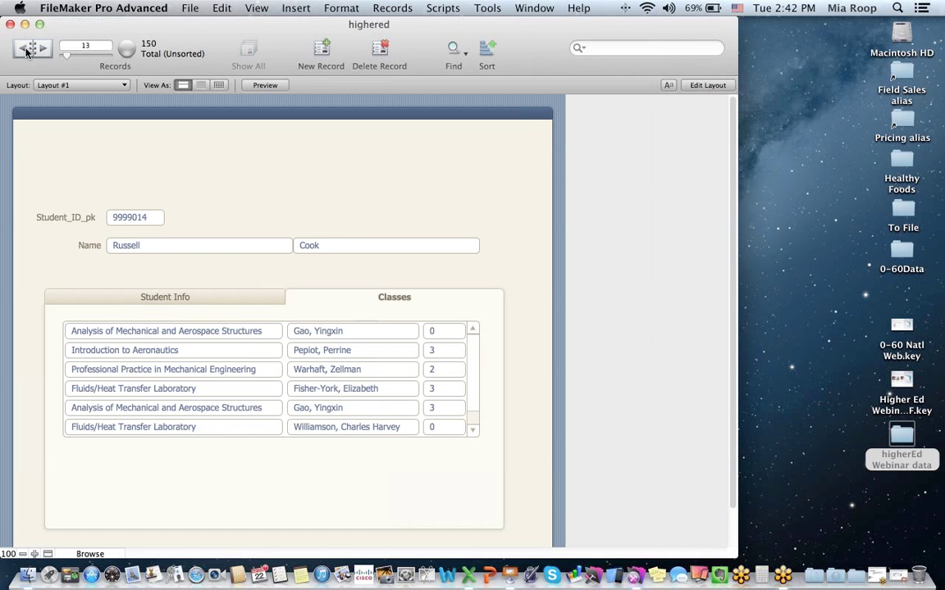
{"action": "left_click", "coordinate": [25, 50]}
{"action": "left_click", "coordinate": [26, 50]}
{"action": "left_click", "coordinate": [25, 50]}
{"action": "left_click", "coordinate": [26, 50]}
{"action": "left_click", "coordinate": [26, 50]}
{"action": "left_click", "coordinate": [25, 50]}
{"action": "left_click", "coordinate": [25, 50]}
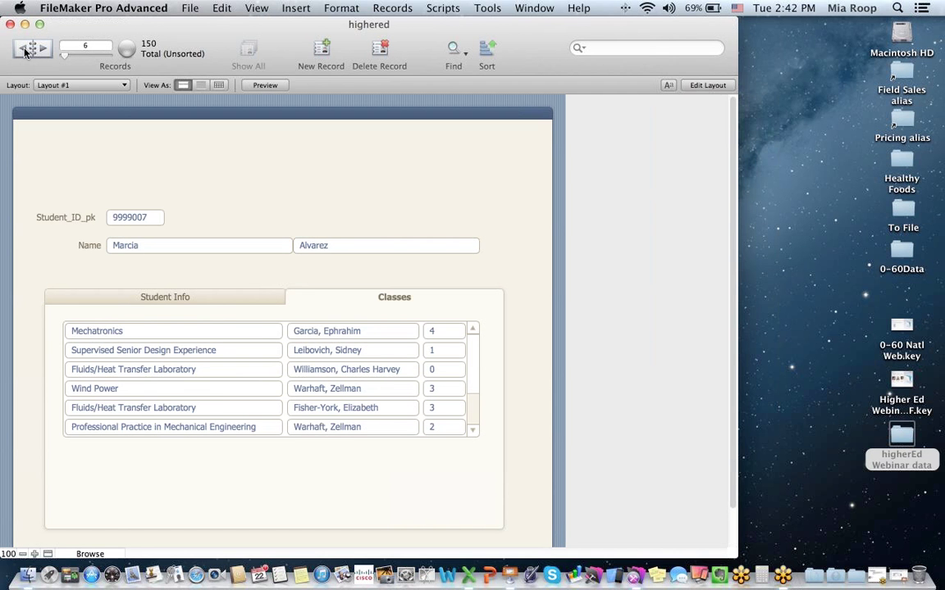
{"action": "left_click", "coordinate": [26, 50]}
{"action": "left_click", "coordinate": [26, 50]}
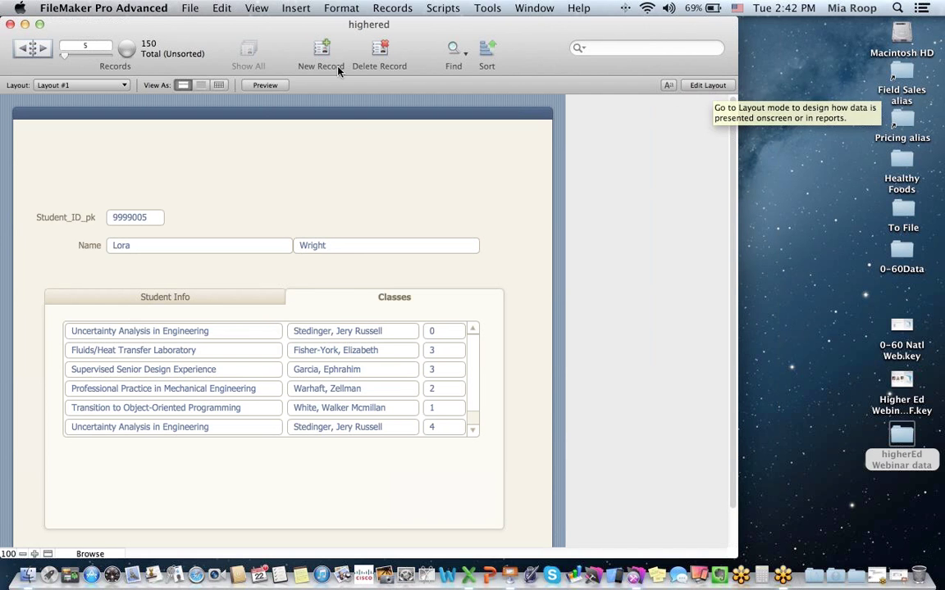
Open the enrollment table's field definitions and enter TotalUnitsTaken as the name of a new field.
{"action": "left_click", "coordinate": [190, 8]}
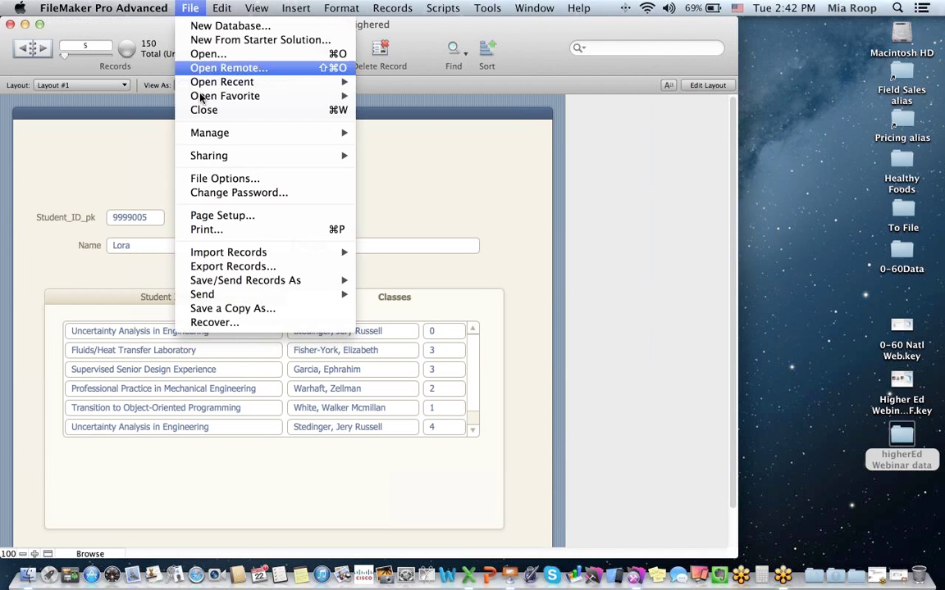
{"action": "mouse_move", "coordinate": [262, 133]}
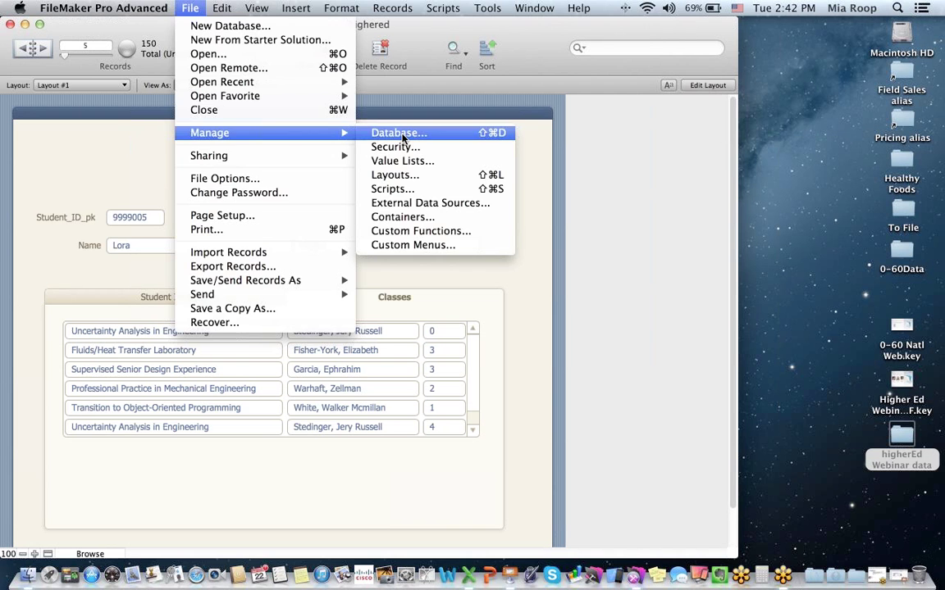
{"action": "left_click", "coordinate": [401, 134]}
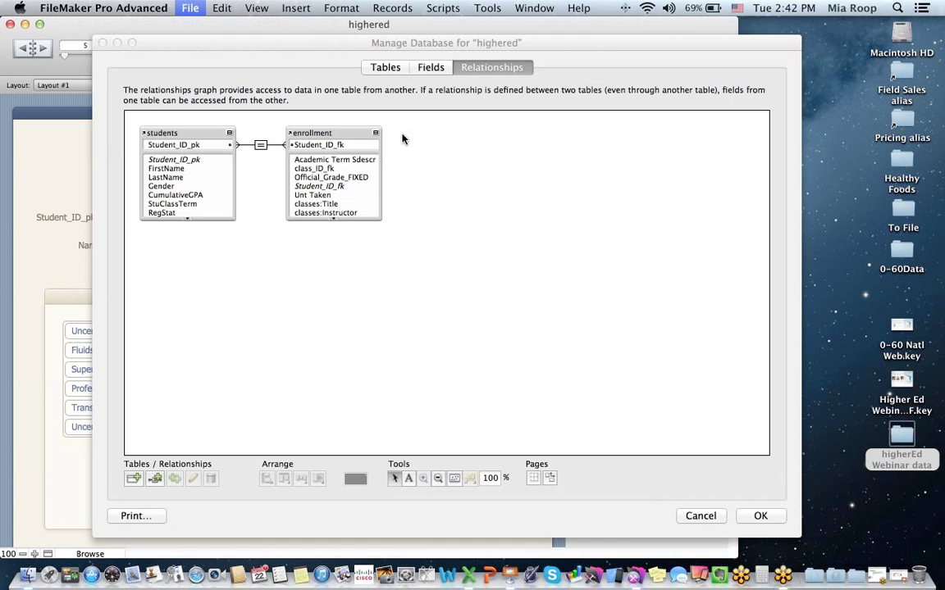
{"action": "left_click", "coordinate": [433, 66]}
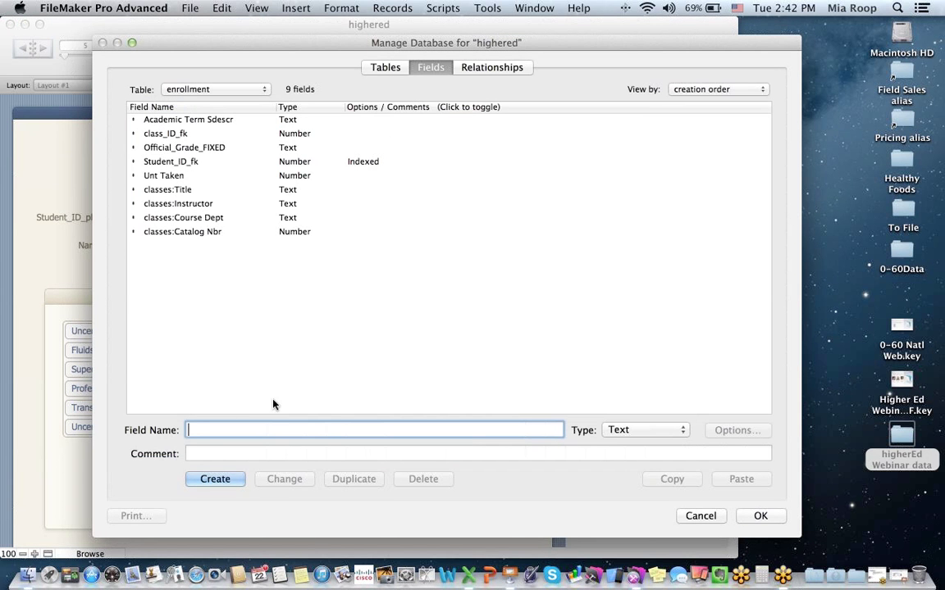
{"action": "type", "text": "TotalUntis"}
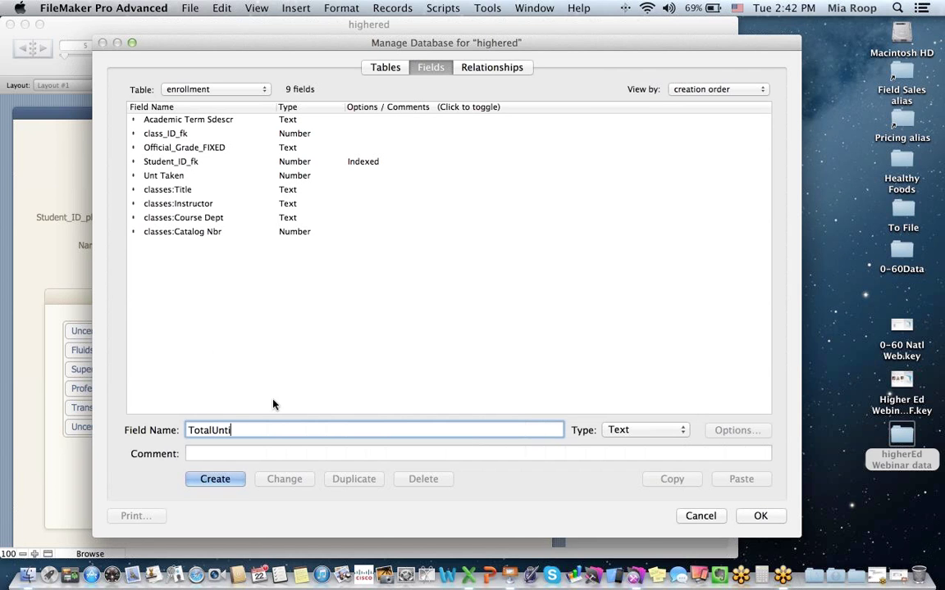
{"action": "key", "text": "BackSpace"}
{"action": "key", "text": "BackSpace"}
{"action": "key", "text": "BackSpace"}
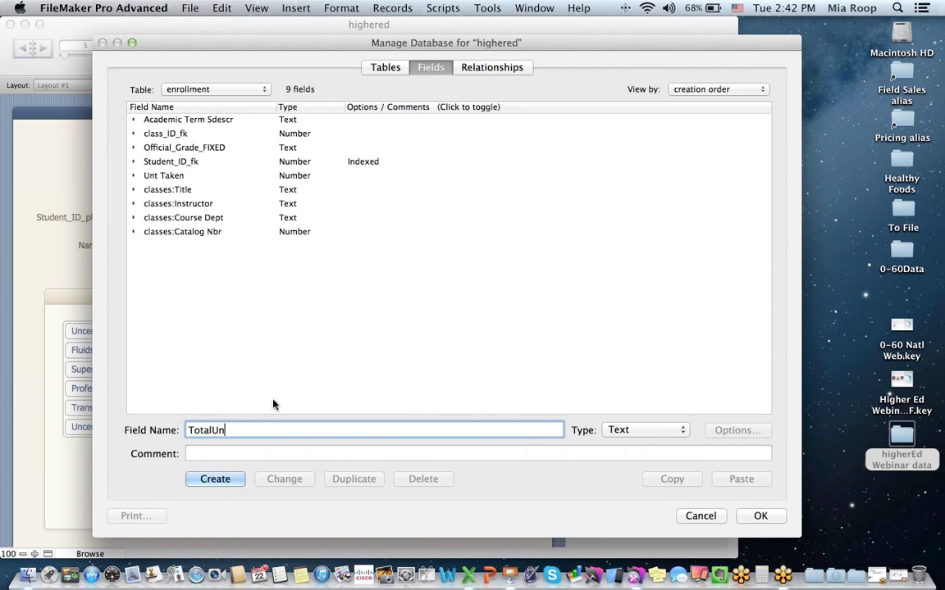
{"action": "type", "text": "its"}
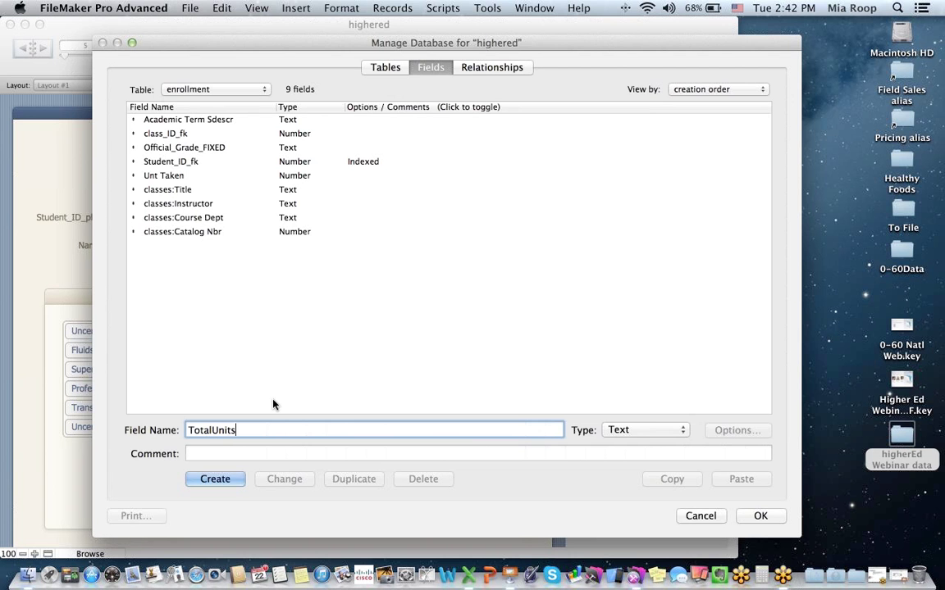
{"action": "type", "text": "Taken"}
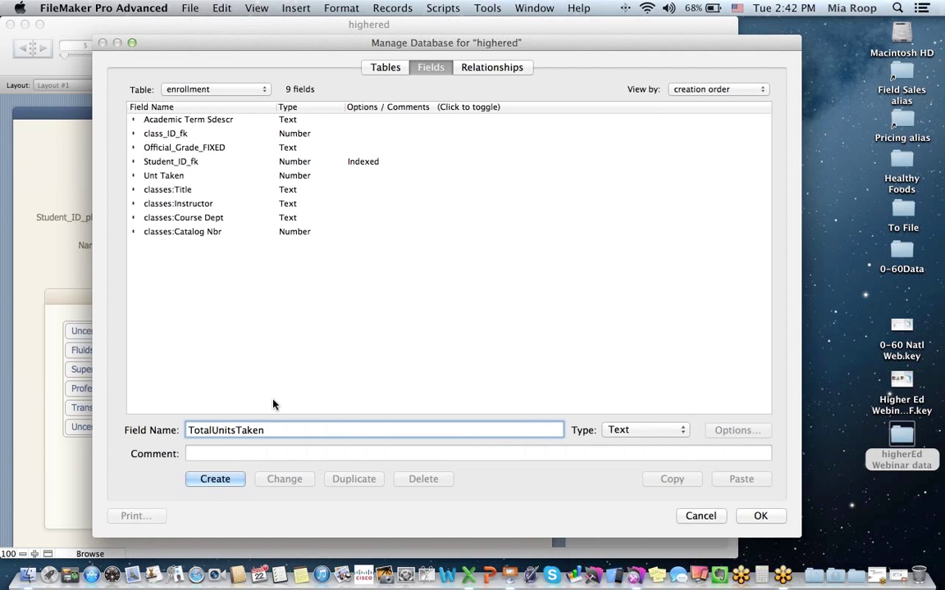
Create the new field as a Summary type that computes the total of Unt Taken.
{"action": "left_click", "coordinate": [636, 433]}
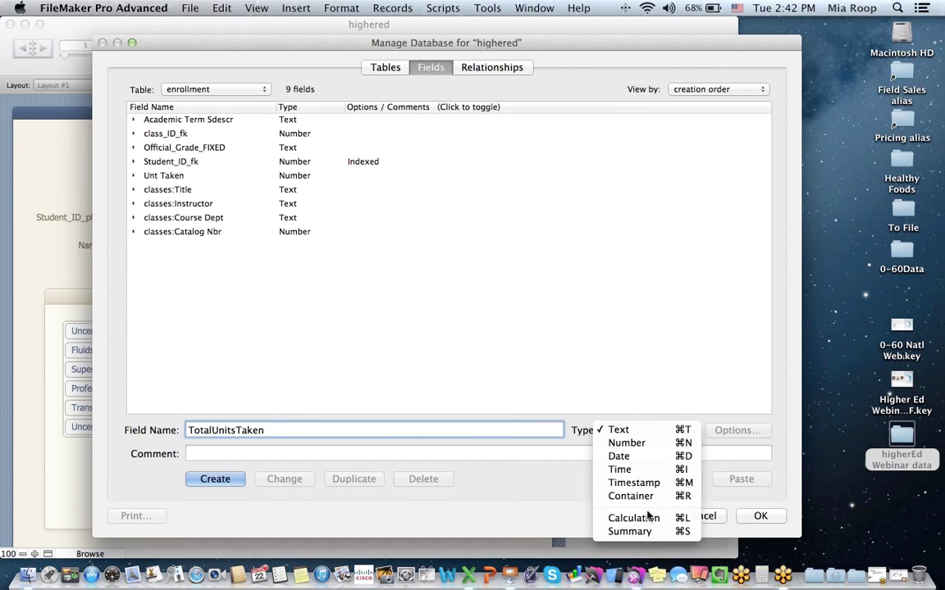
{"action": "left_click", "coordinate": [633, 532]}
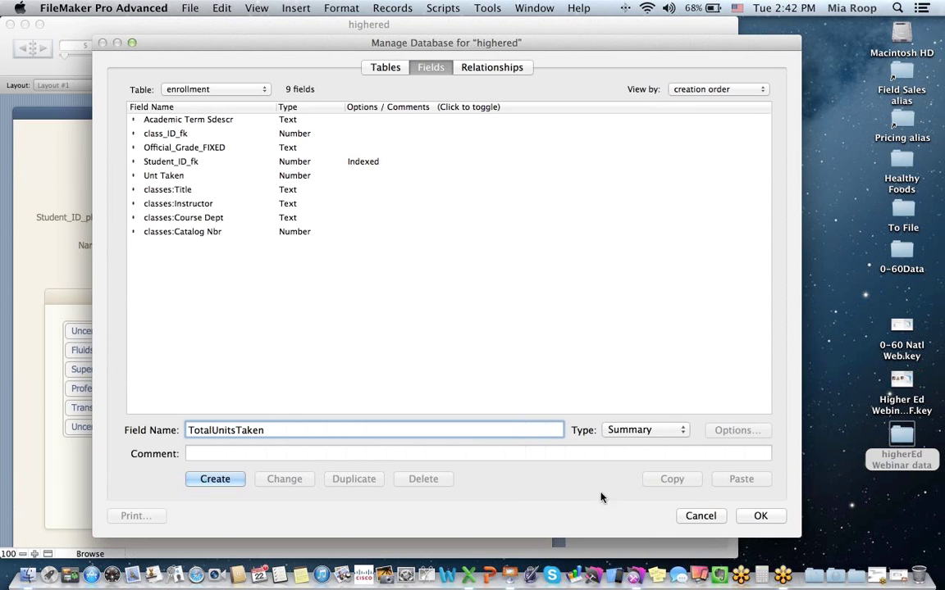
{"action": "left_click", "coordinate": [215, 479]}
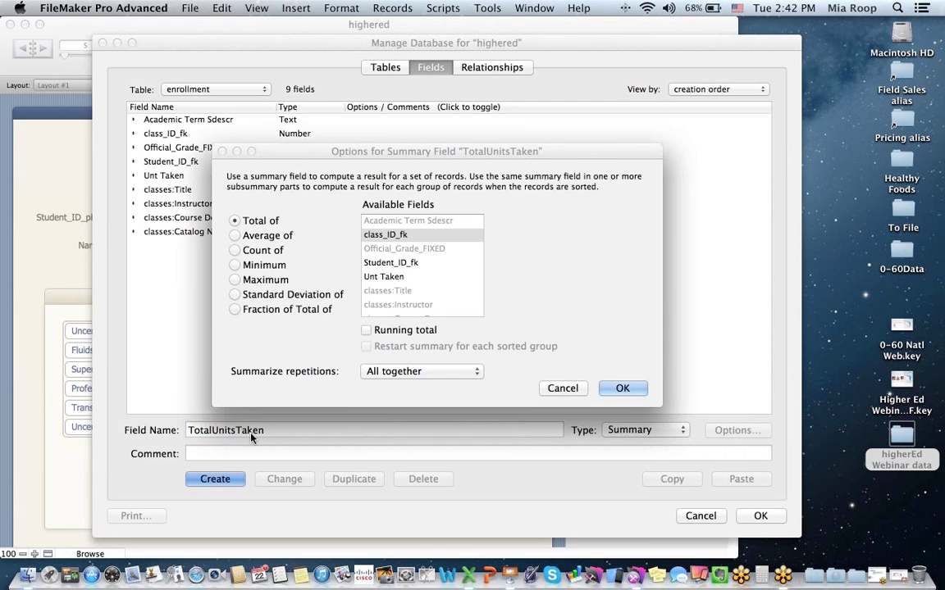
{"action": "left_click", "coordinate": [373, 278]}
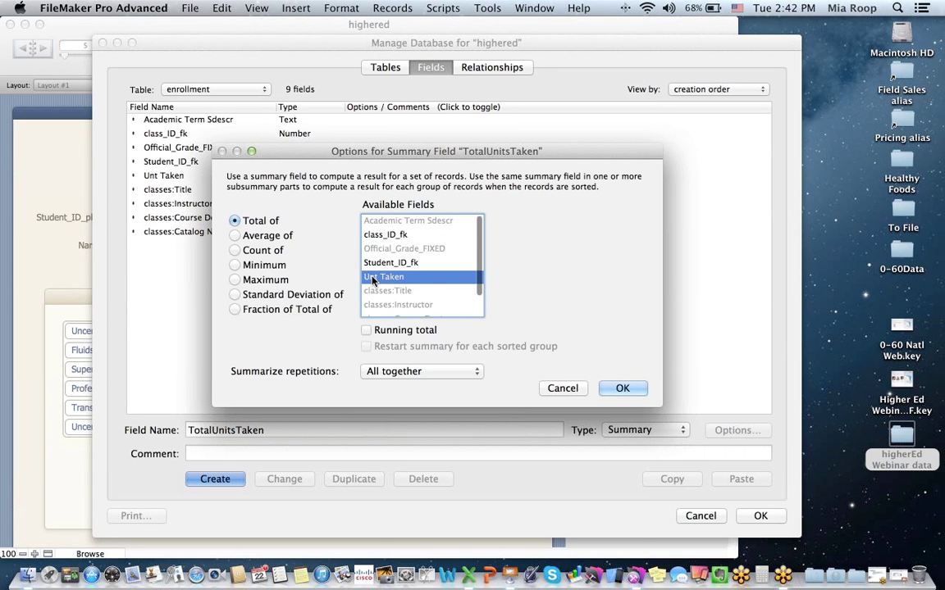
{"action": "left_click", "coordinate": [617, 391]}
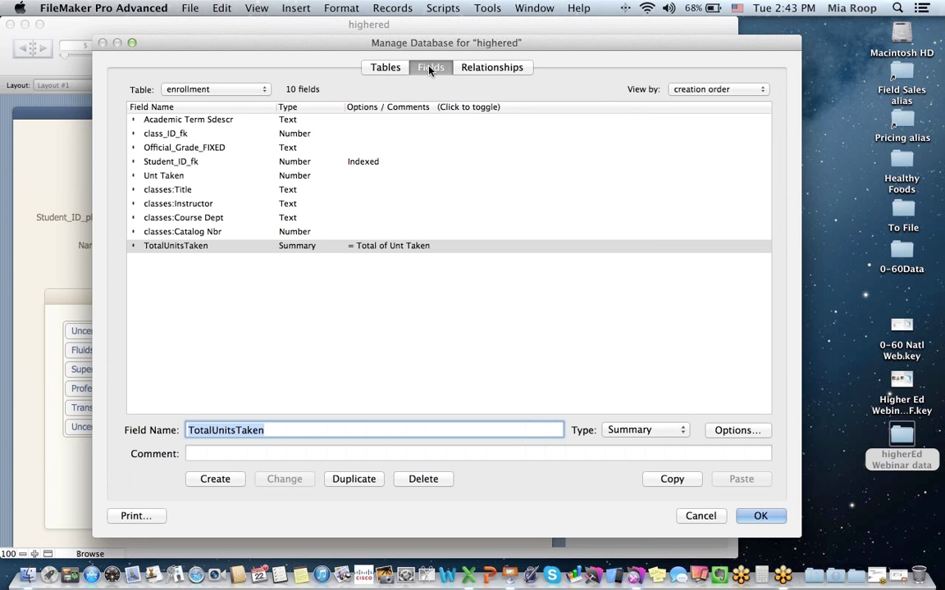
Add a field named Email to the students table as a Calculation field.
{"action": "left_click", "coordinate": [248, 90]}
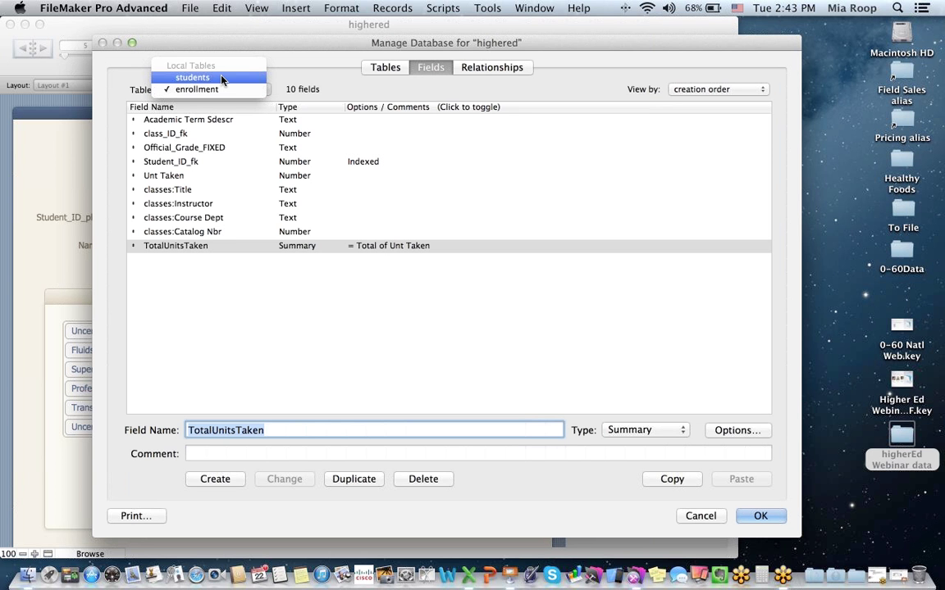
{"action": "left_click", "coordinate": [220, 78]}
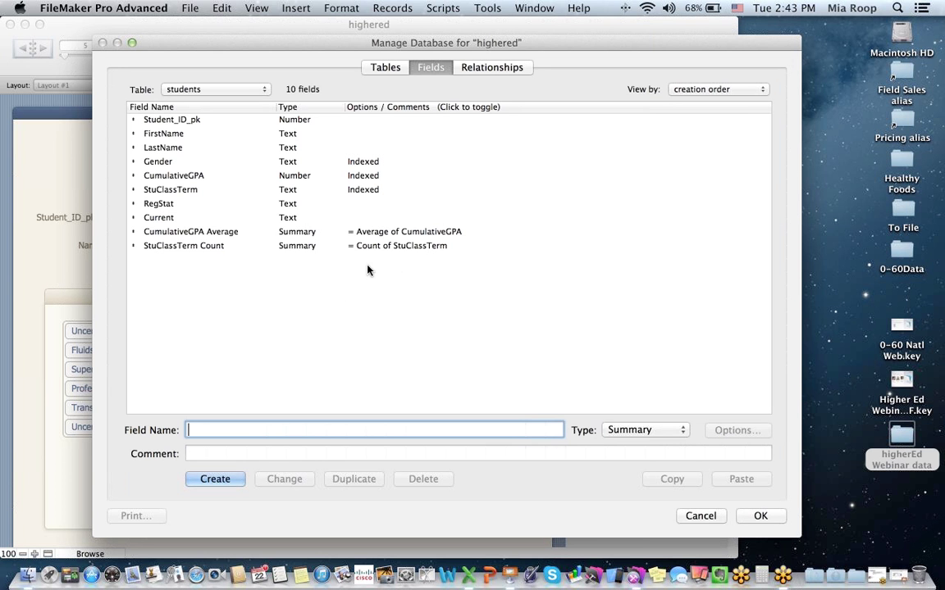
{"action": "type", "text": "E"}
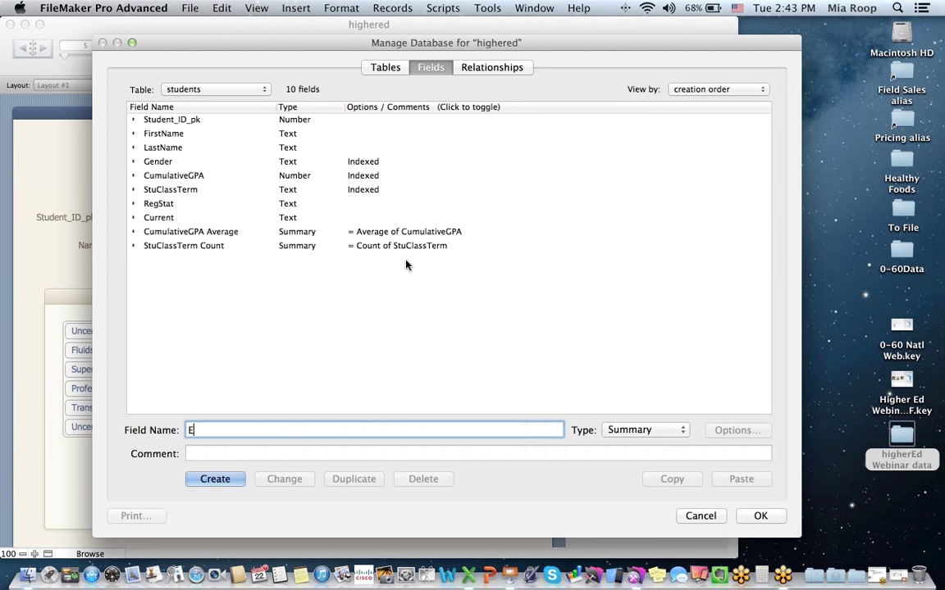
{"action": "key", "text": "BackSpace"}
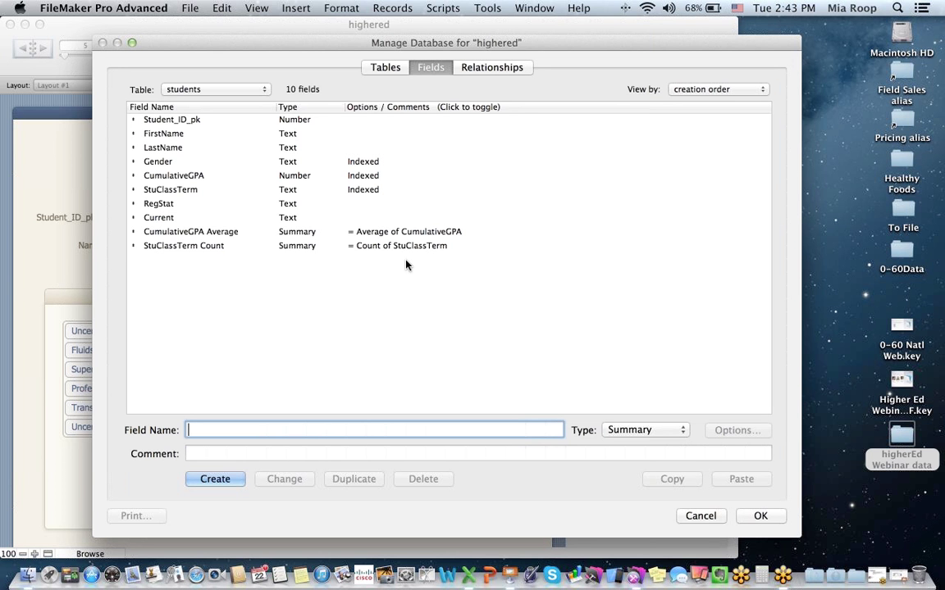
{"action": "type", "text": "Email"}
{"action": "left_click", "coordinate": [633, 430]}
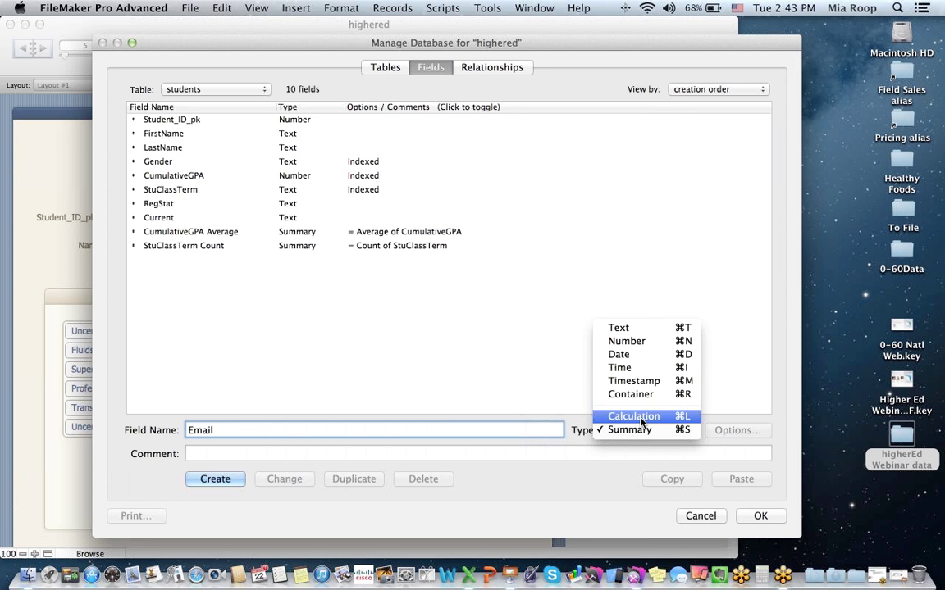
{"action": "left_click", "coordinate": [642, 418]}
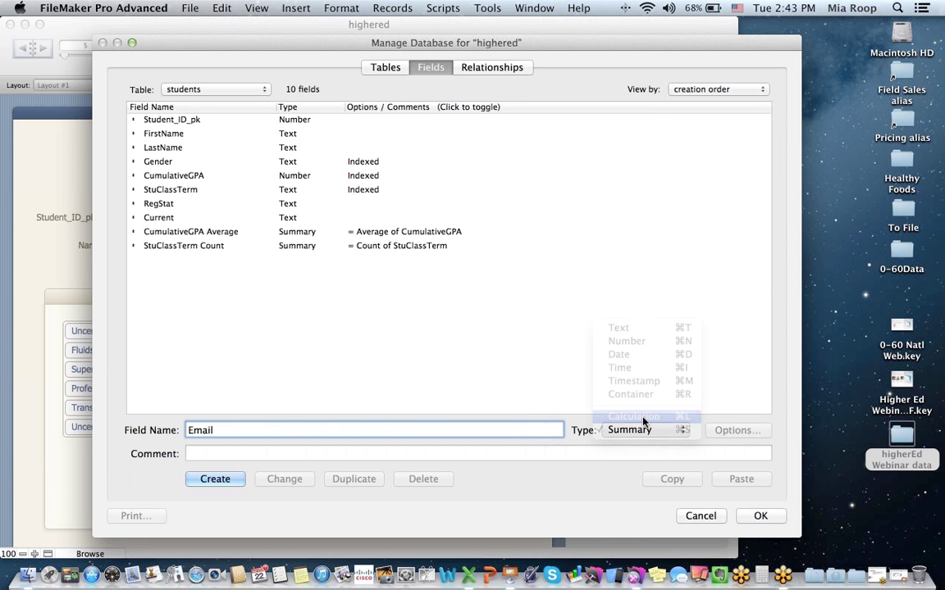
{"action": "left_click", "coordinate": [217, 482]}
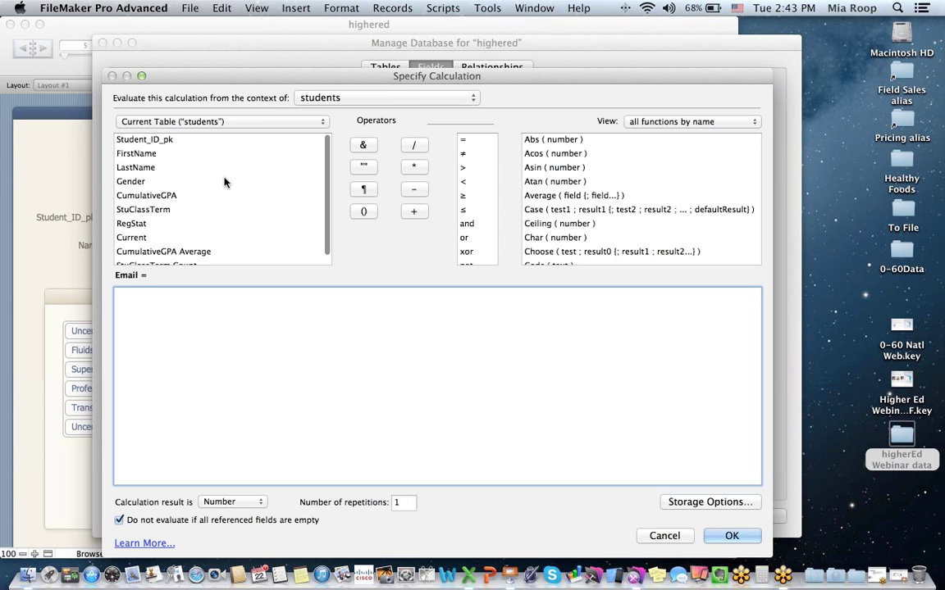
{"action": "double_click", "coordinate": [136, 153]}
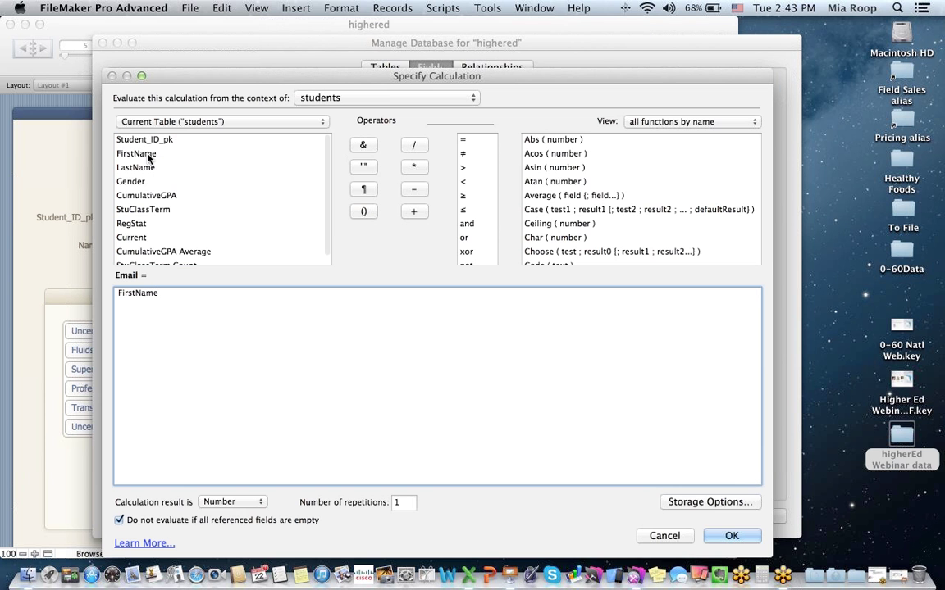
{"action": "left_click", "coordinate": [363, 145]}
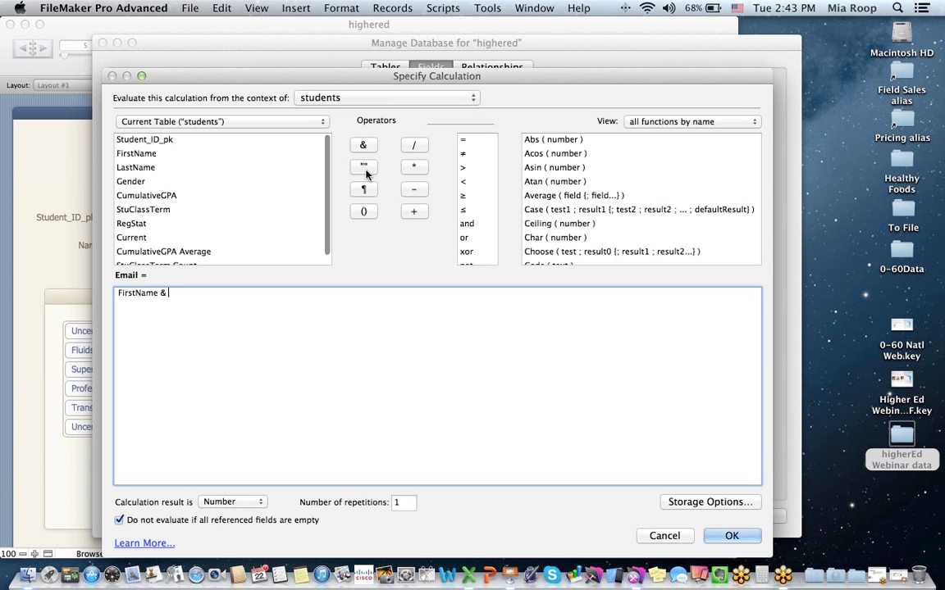
{"action": "left_click", "coordinate": [365, 168]}
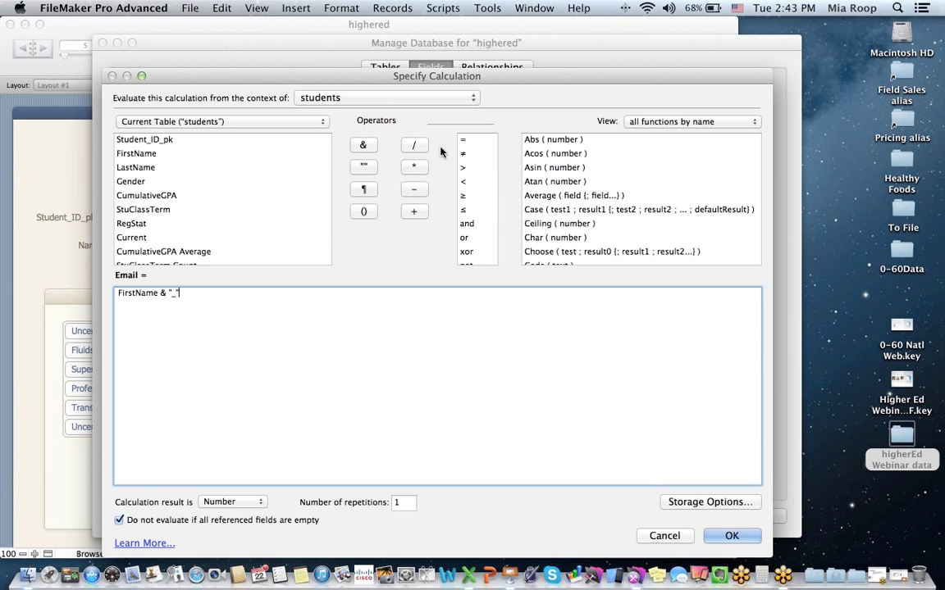
{"action": "left_click", "coordinate": [365, 145]}
{"action": "double_click", "coordinate": [142, 167]}
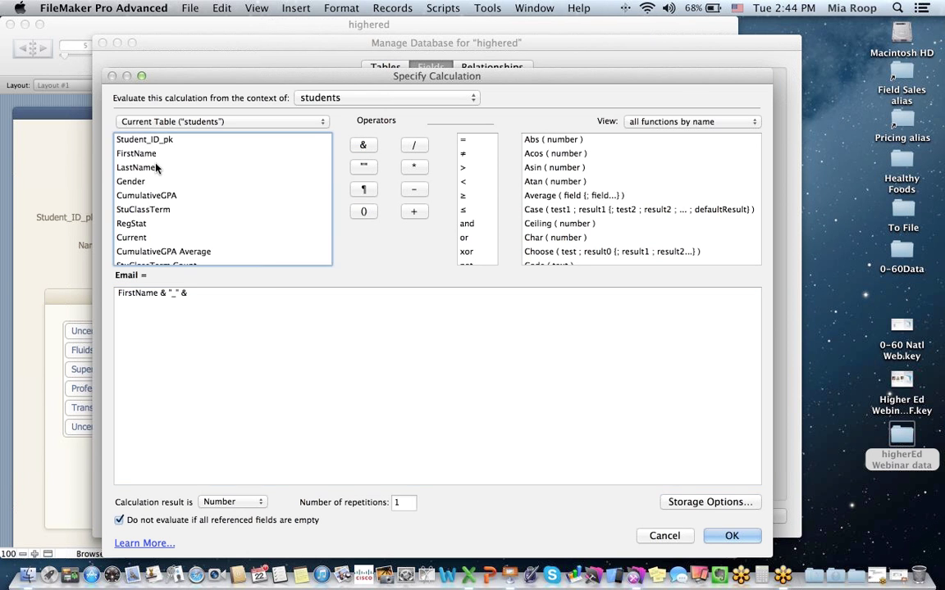
{"action": "left_click", "coordinate": [365, 148]}
{"action": "left_click", "coordinate": [362, 167]}
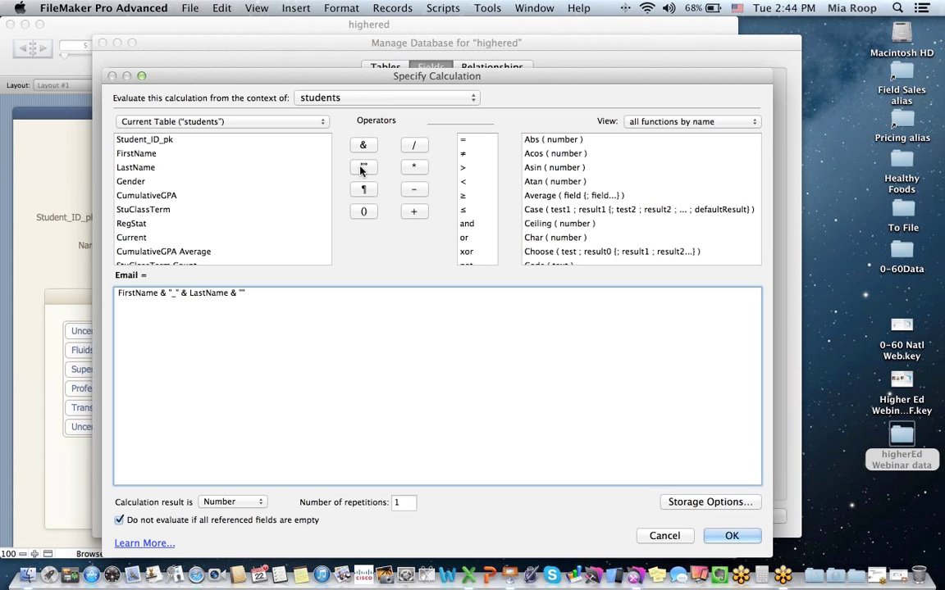
{"action": "type", "text": "a"}
{"action": "key", "text": "BackSpace"}
{"action": "type", "text": "@yourschoolname.edu"}
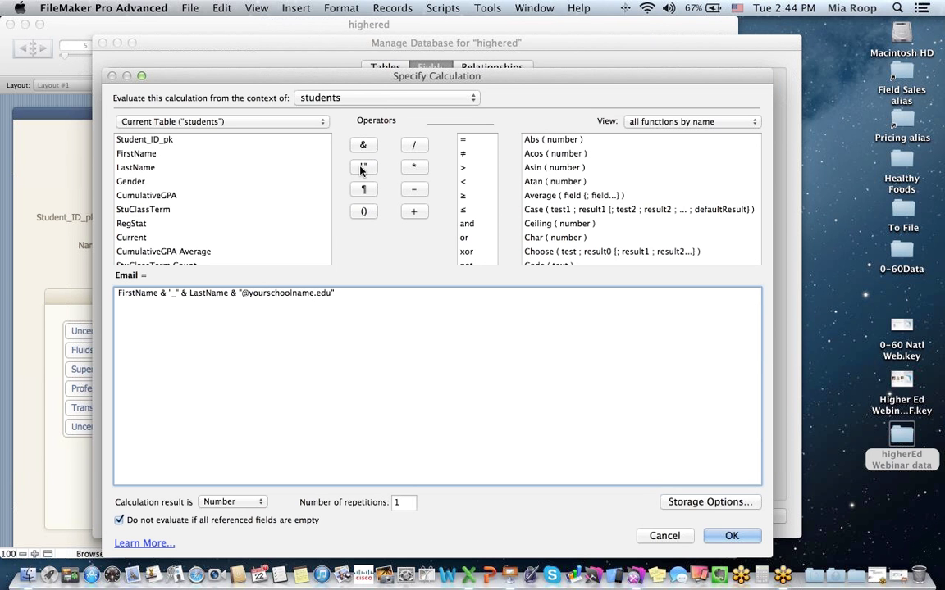
Set the Email calculation's result type to Text and accept the calculation and the database definition changes.
{"action": "left_click", "coordinate": [163, 295]}
{"action": "double_click", "coordinate": [174, 293]}
{"action": "type", "text": "_"}
{"action": "left_click", "coordinate": [247, 503]}
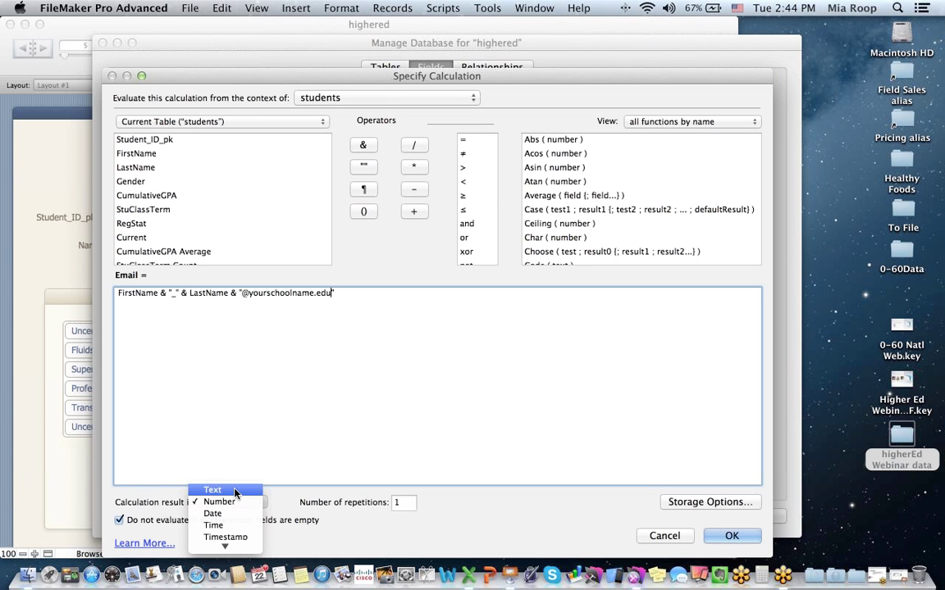
{"action": "left_click", "coordinate": [233, 490]}
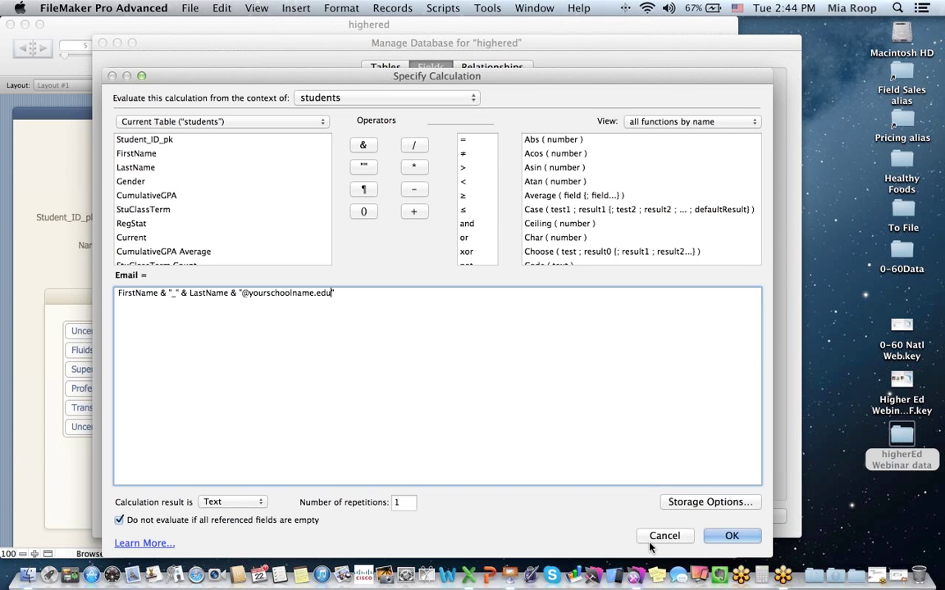
{"action": "left_click", "coordinate": [725, 537]}
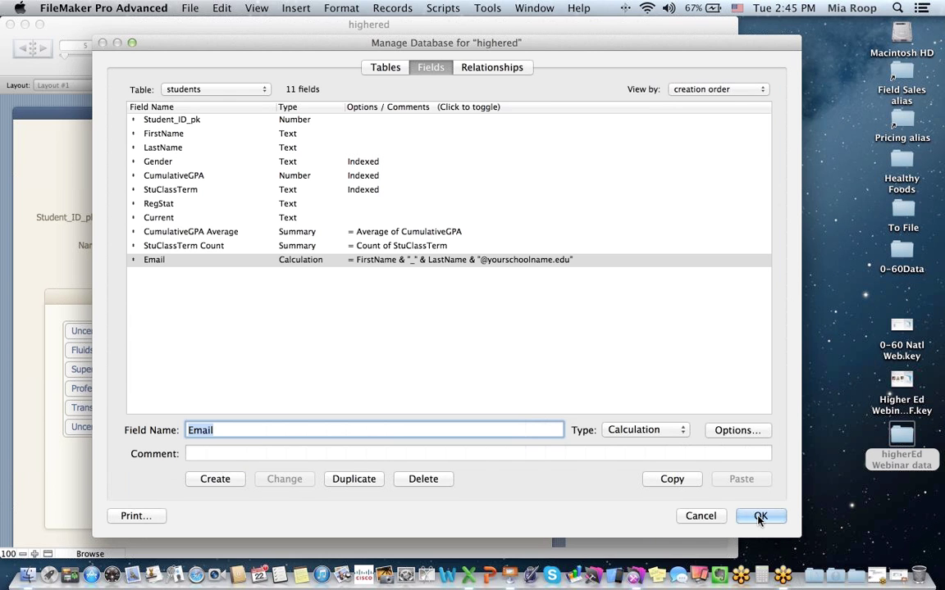
{"action": "left_click", "coordinate": [760, 516]}
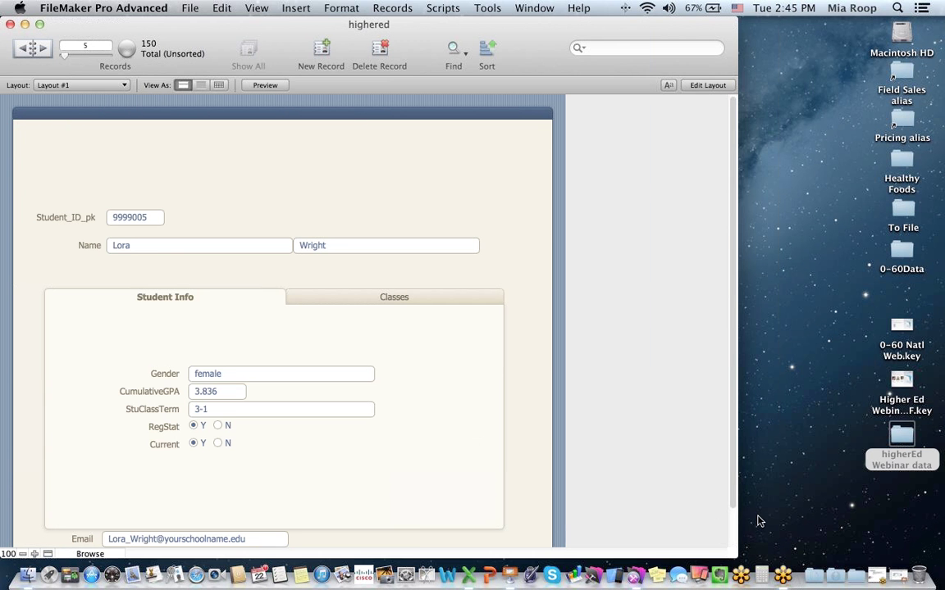
Edit the layout and move the Email field with its label into the Student Info tab, below the Current field.
{"action": "left_click", "coordinate": [701, 86]}
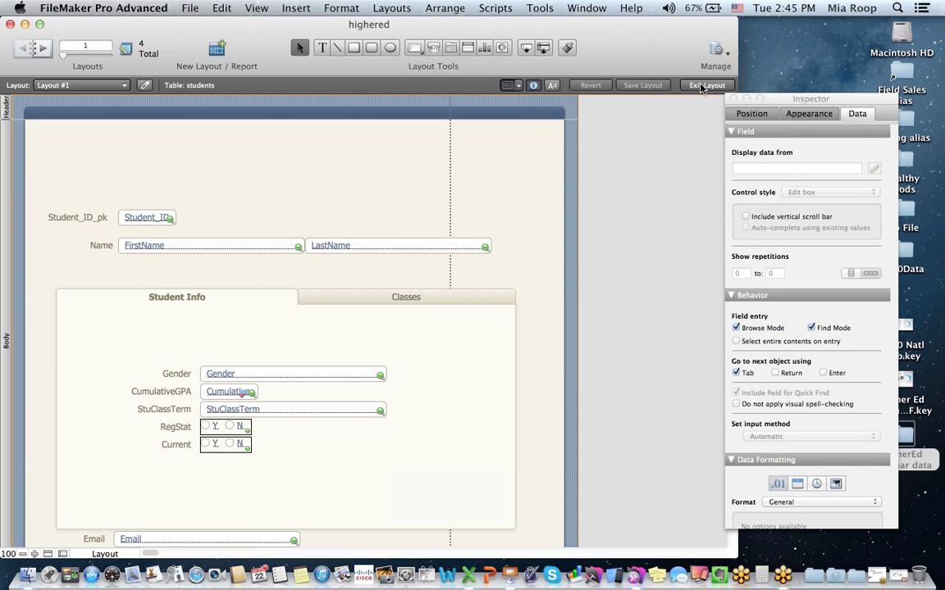
{"action": "left_click", "coordinate": [95, 540]}
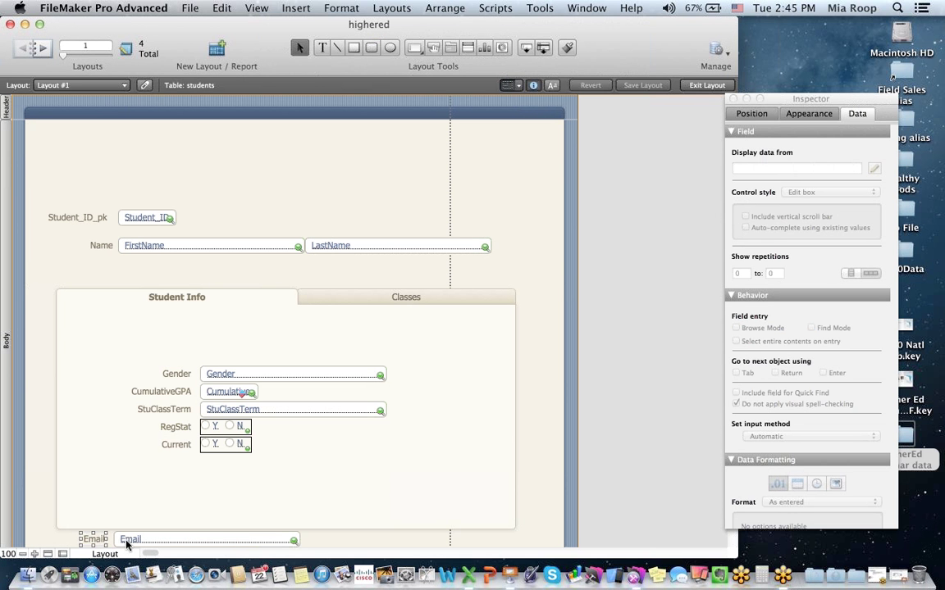
{"action": "left_click", "coordinate": [169, 544], "text": "shift"}
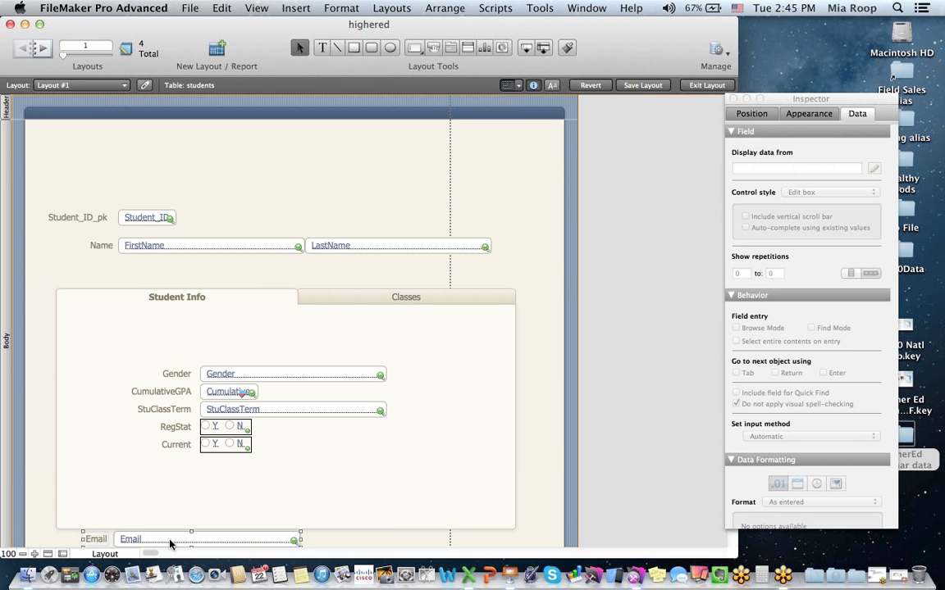
{"action": "left_click_drag", "start_coordinate": [169, 544], "coordinate": [249, 471]}
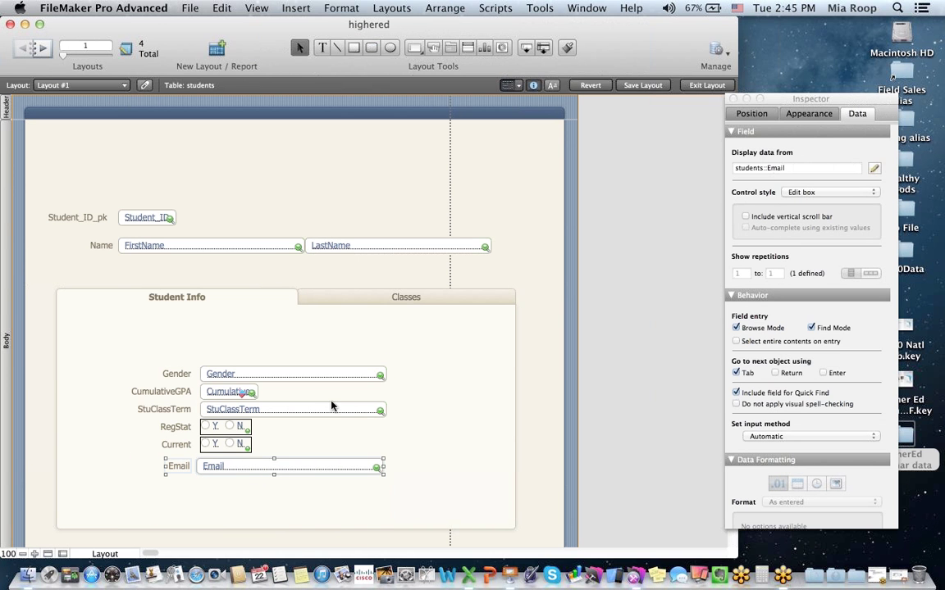
Place the enrollment table's TotalUnitsTaken field with a label on the Classes tab, below the enrollment portal.
{"action": "left_click", "coordinate": [416, 300]}
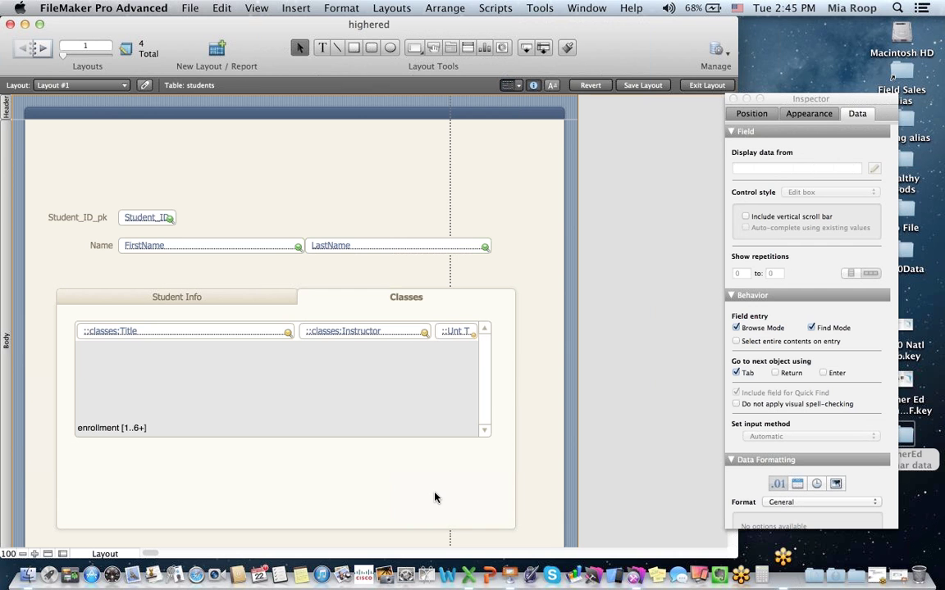
{"action": "scroll", "coordinate": [434, 497], "scroll_direction": "down", "scroll_amount": 5}
{"action": "scroll", "coordinate": [434, 497], "scroll_direction": "down", "scroll_amount": 1}
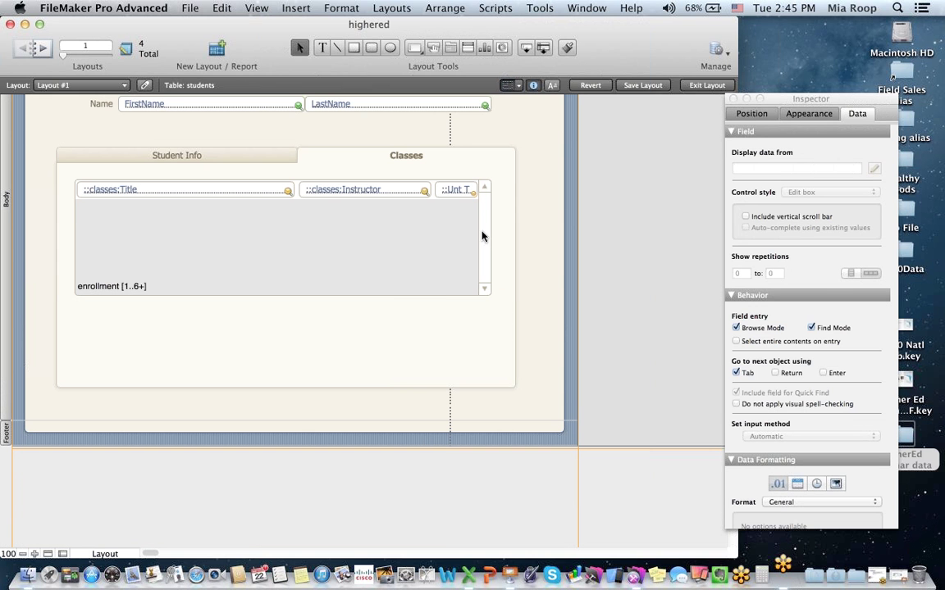
{"action": "left_click", "coordinate": [372, 47]}
{"action": "left_click_drag", "start_coordinate": [375, 328], "coordinate": [492, 359]}
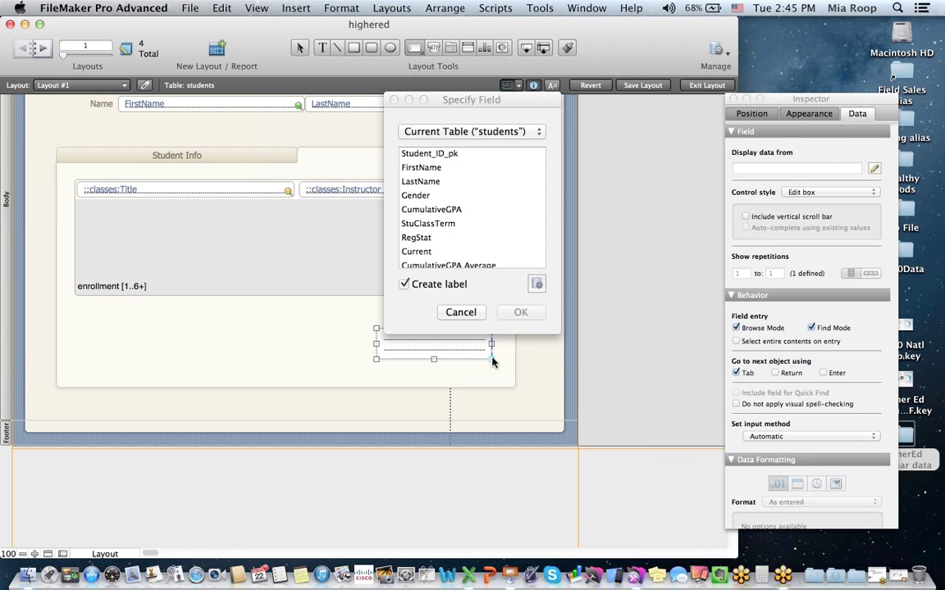
{"action": "left_click", "coordinate": [500, 131]}
{"action": "left_click", "coordinate": [479, 167]}
{"action": "scroll", "coordinate": [474, 233], "scroll_direction": "down", "scroll_amount": 2}
{"action": "left_click", "coordinate": [458, 260]}
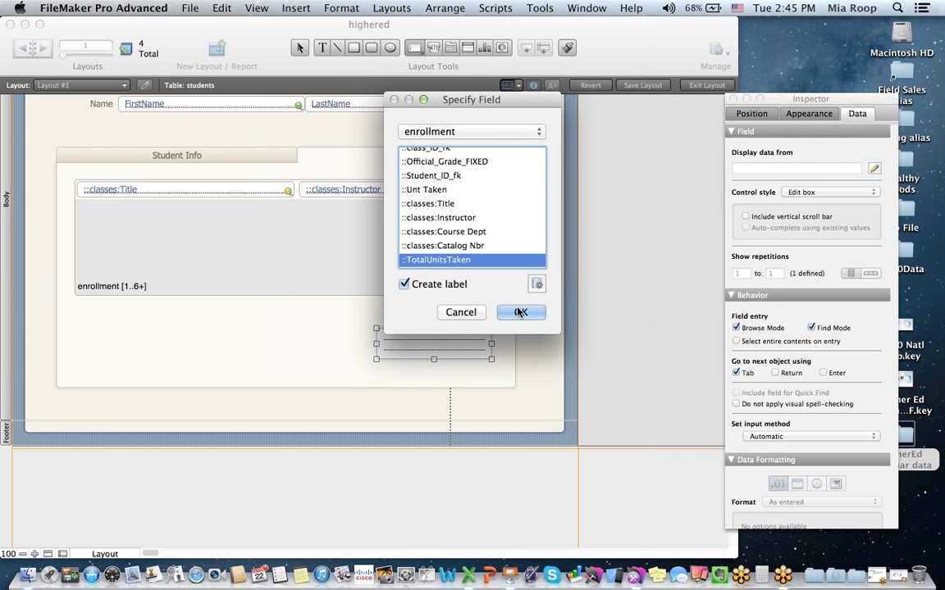
{"action": "left_click", "coordinate": [520, 312]}
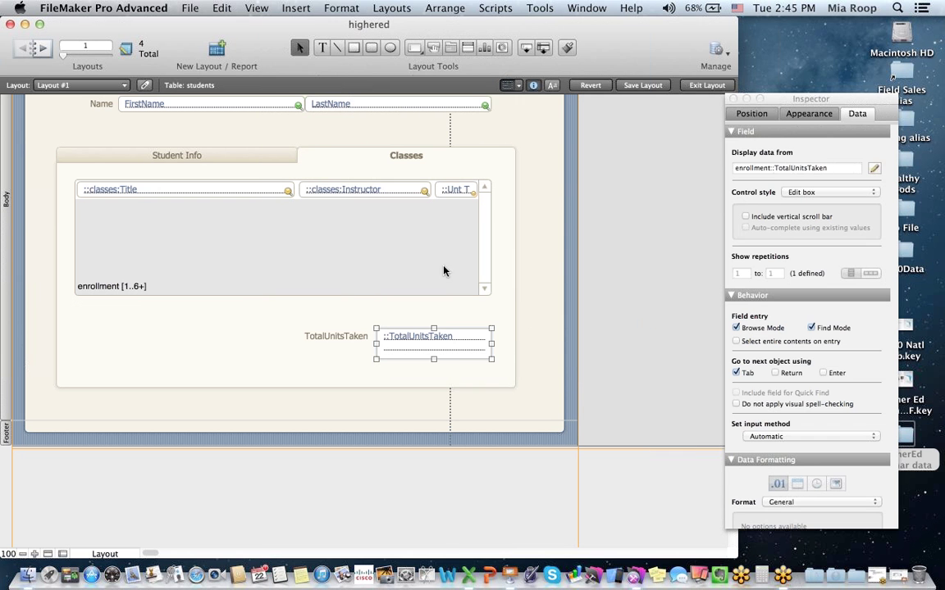
Save the layout, leave the layout design and show the Classes tab of the current student record.
{"action": "left_click", "coordinate": [633, 86]}
{"action": "left_click", "coordinate": [705, 85]}
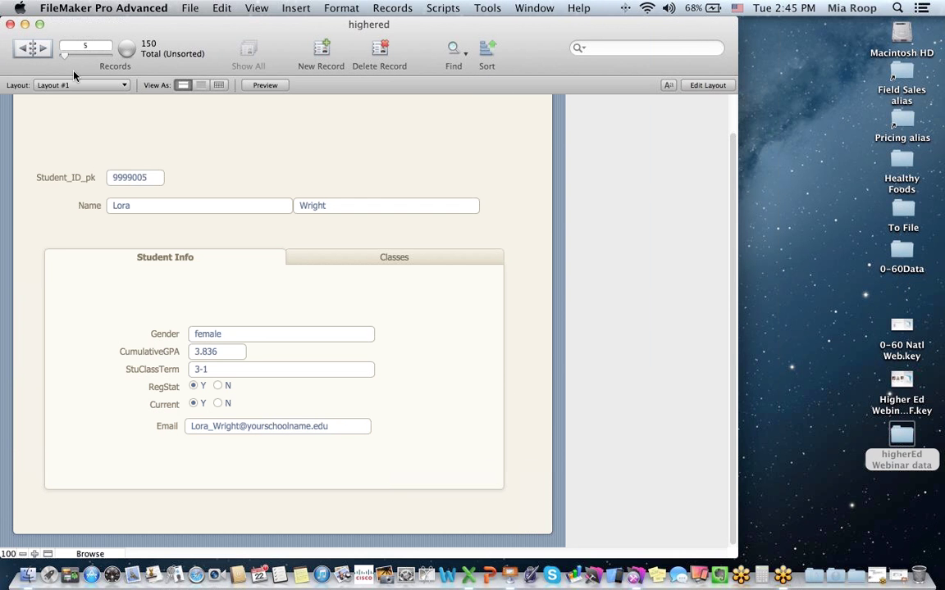
{"action": "left_click", "coordinate": [381, 259]}
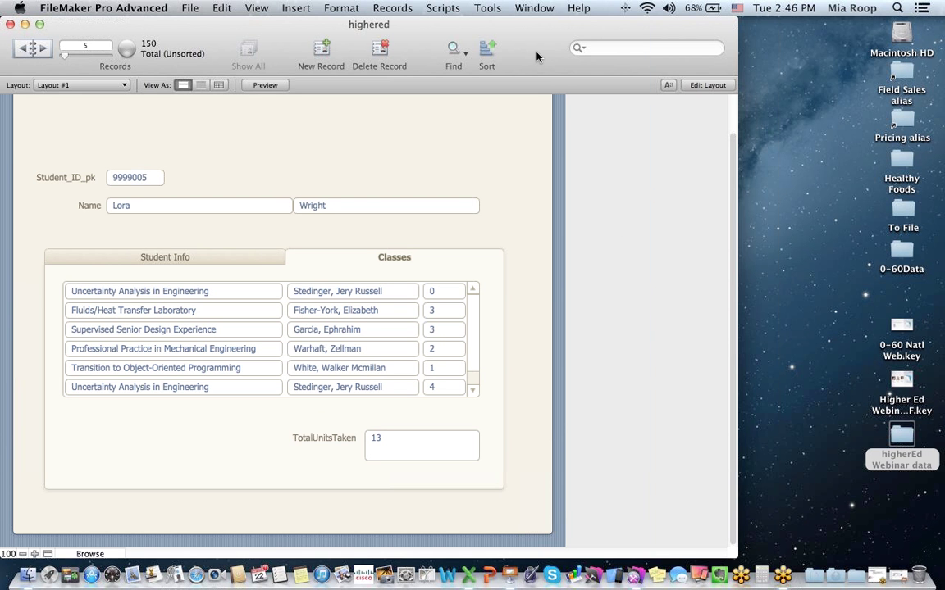
Move the database window aside, switch to Finder and preview the first four student photos in the images folder.
{"action": "left_click_drag", "start_coordinate": [537, 56], "coordinate": [619, 108]}
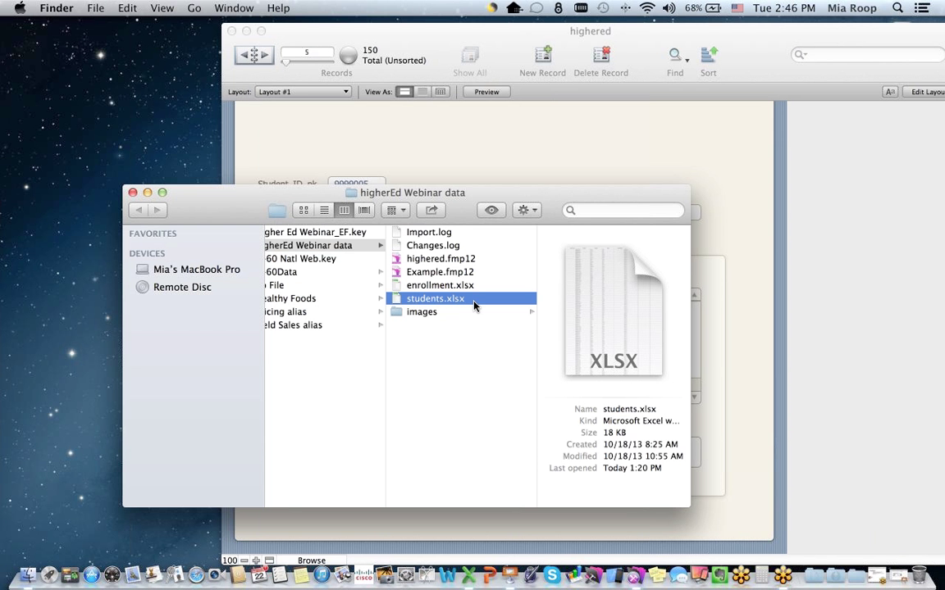
{"action": "left_click", "coordinate": [401, 312]}
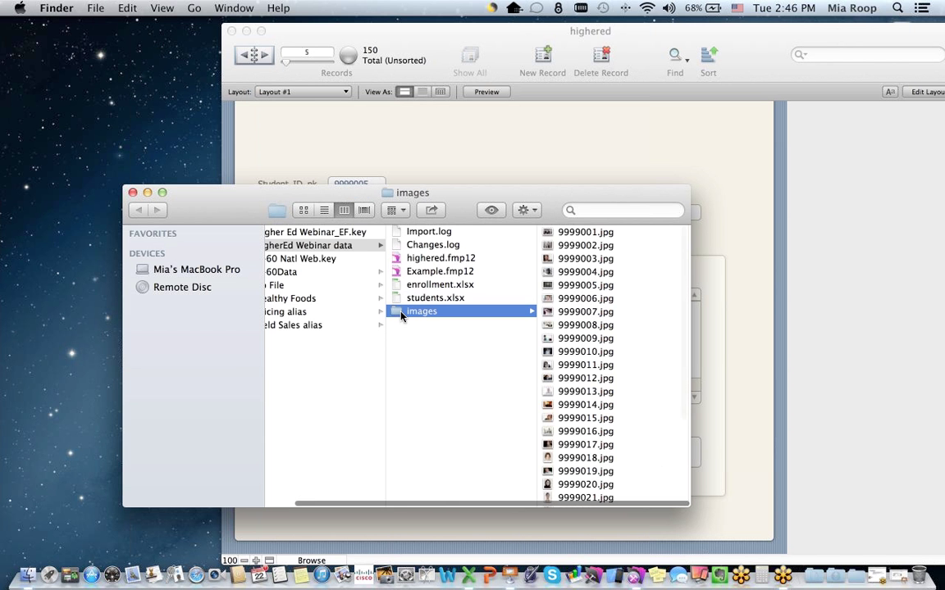
{"action": "left_click", "coordinate": [560, 237]}
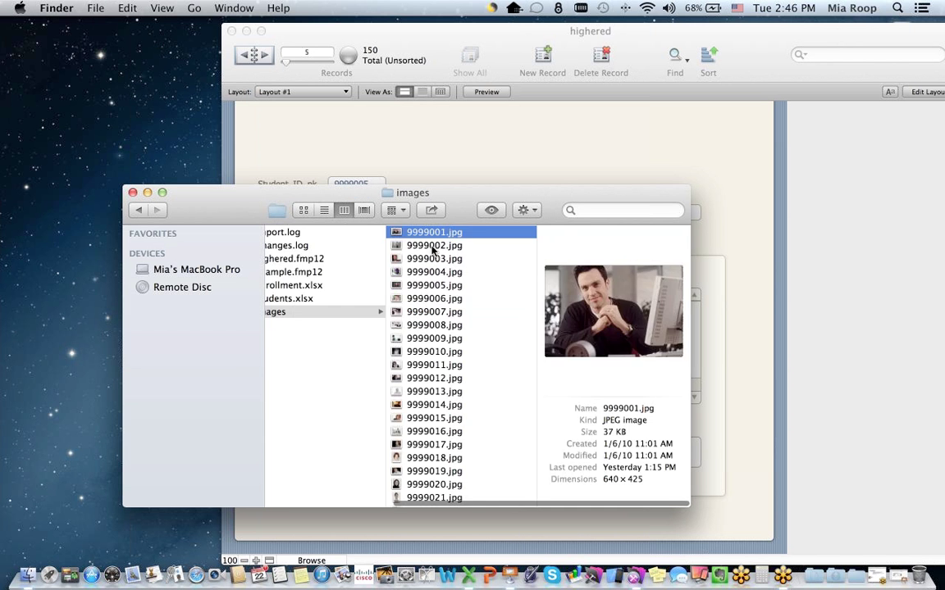
{"action": "key", "text": "Down"}
{"action": "key", "text": "Down"}
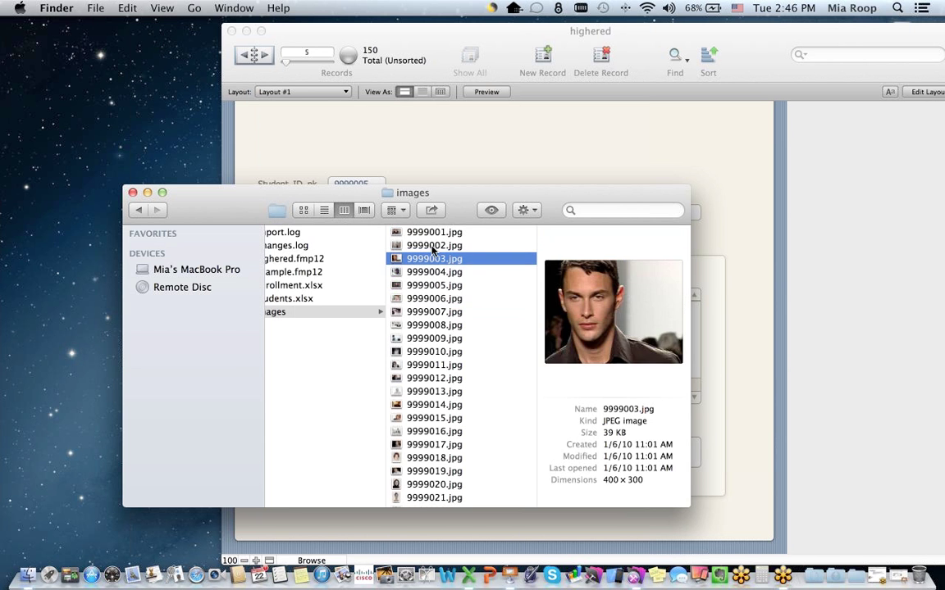
{"action": "key", "text": "Down"}
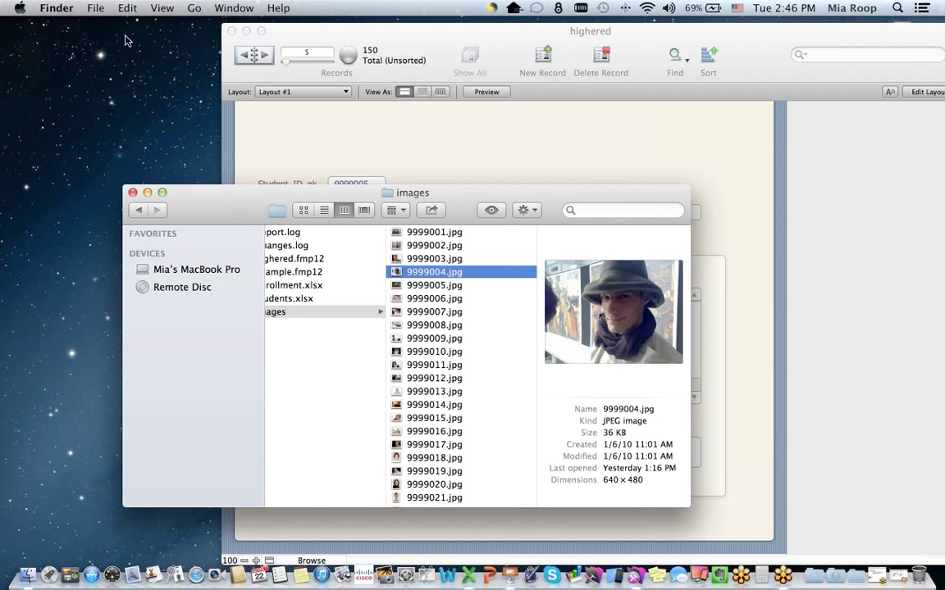
Switch back to FileMaker Pro and set up a folder import of the images folder as picture files, importing only references.
{"action": "left_click", "coordinate": [364, 149]}
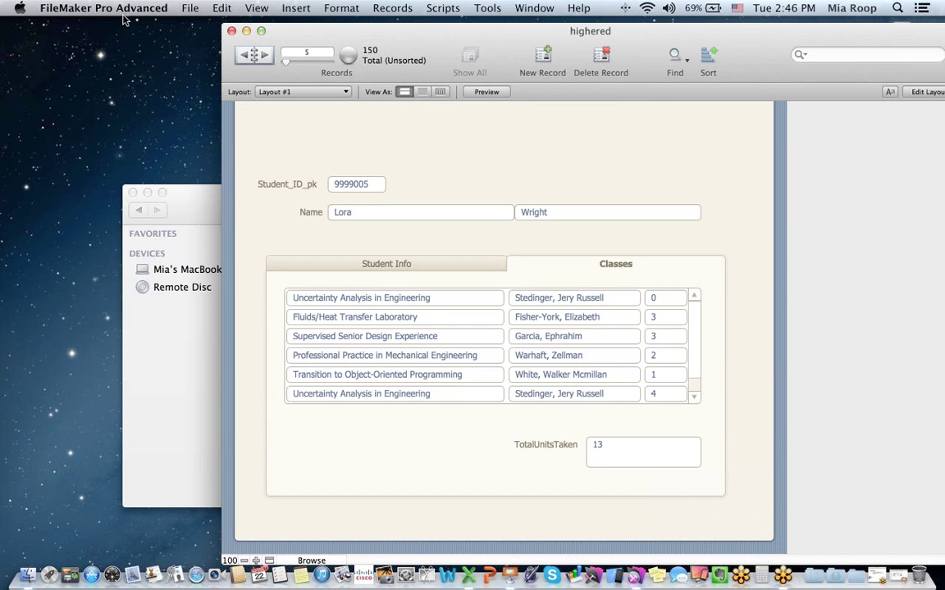
{"action": "left_click", "coordinate": [189, 8]}
{"action": "mouse_move", "coordinate": [328, 251]}
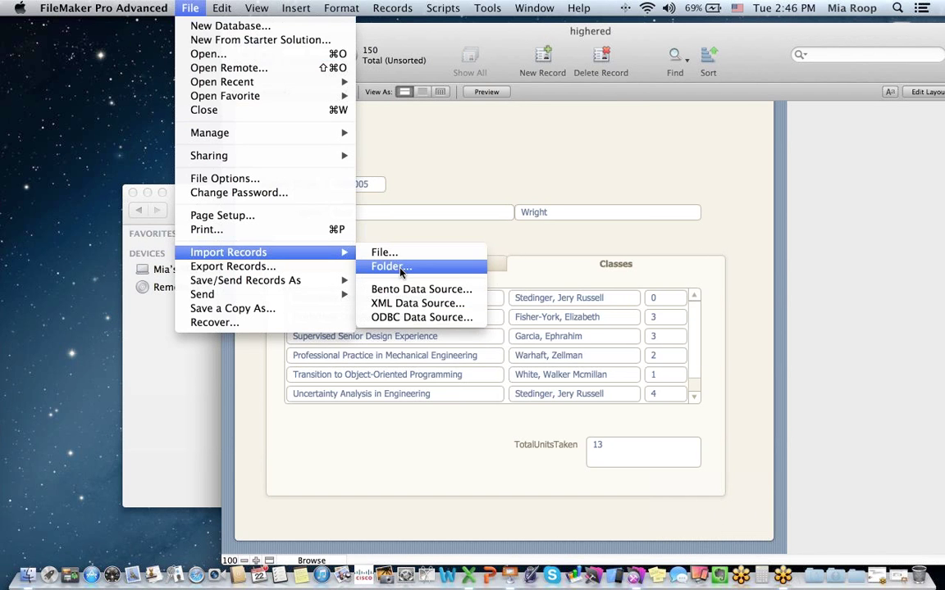
{"action": "left_click", "coordinate": [390, 267]}
{"action": "left_click", "coordinate": [402, 164]}
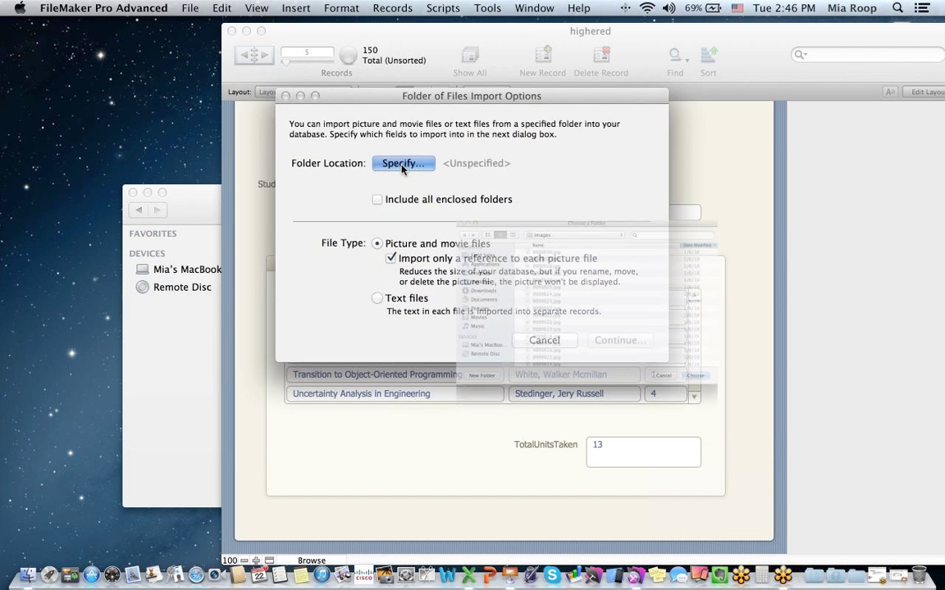
{"action": "left_click", "coordinate": [803, 449]}
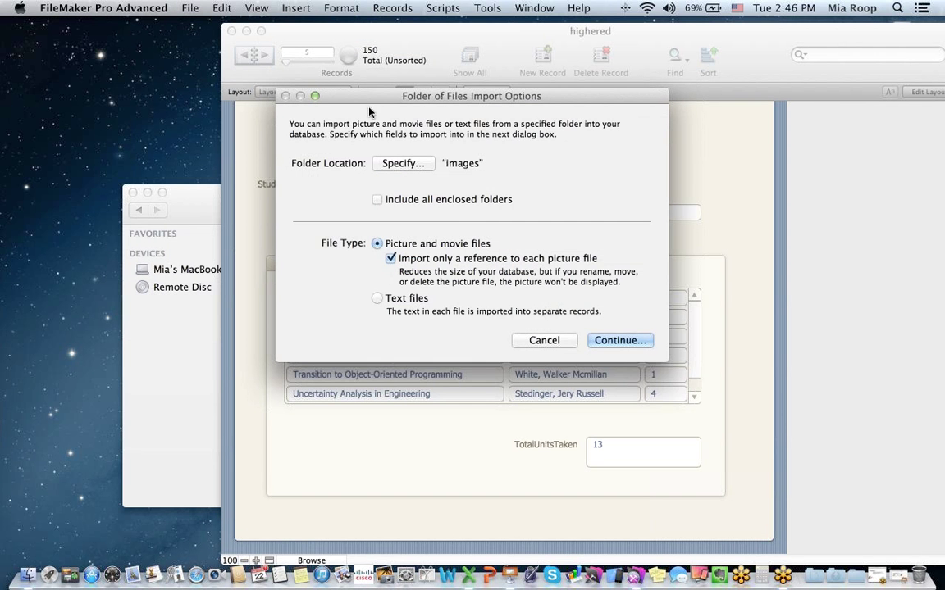
{"action": "left_click", "coordinate": [636, 339]}
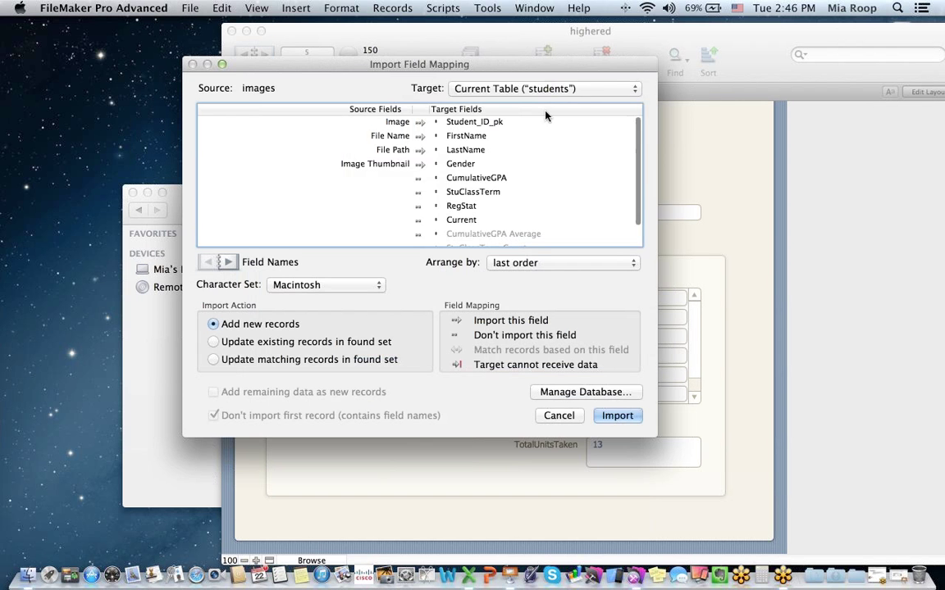
Import the photos as new records into a new table named images and close the import summary.
{"action": "left_click", "coordinate": [541, 88]}
{"action": "left_click", "coordinate": [527, 175]}
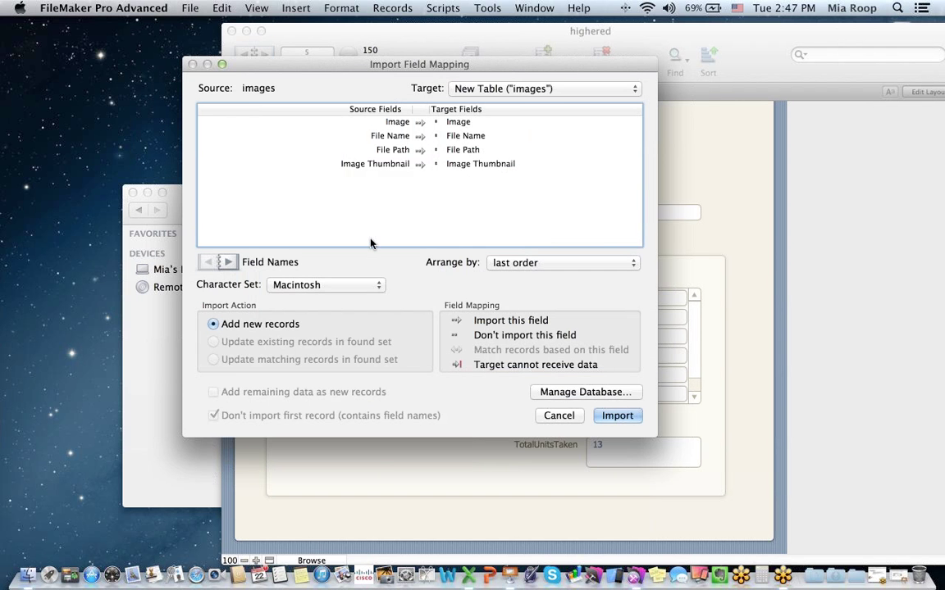
{"action": "left_click", "coordinate": [609, 417]}
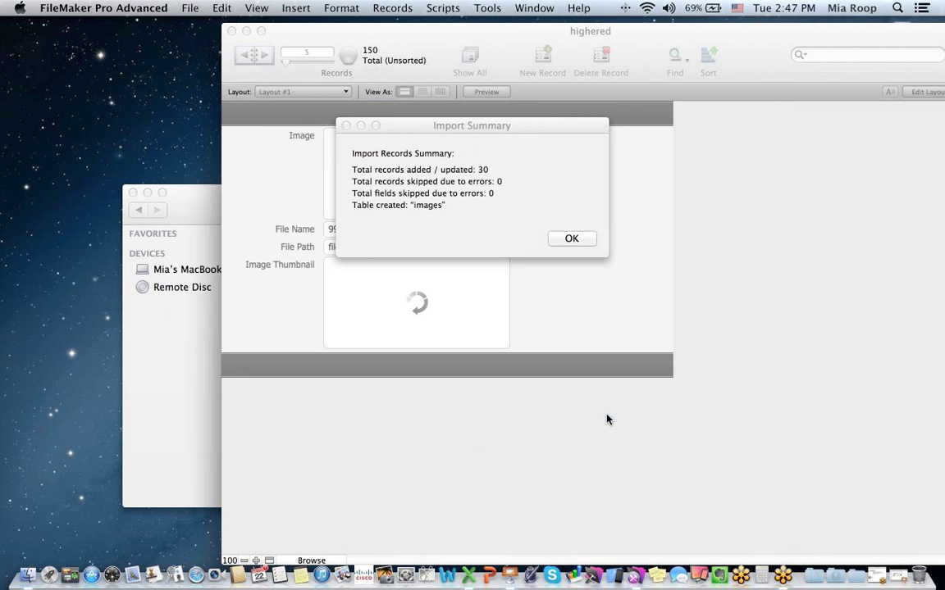
{"action": "left_click", "coordinate": [571, 239]}
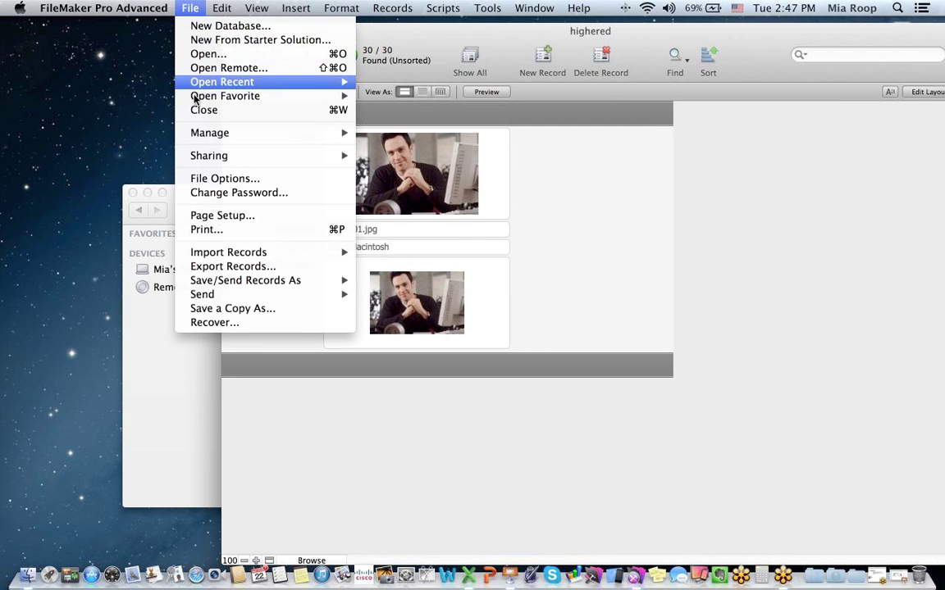
Create a calculation field named StudentID in the images table of the database definition.
{"action": "mouse_move", "coordinate": [210, 135]}
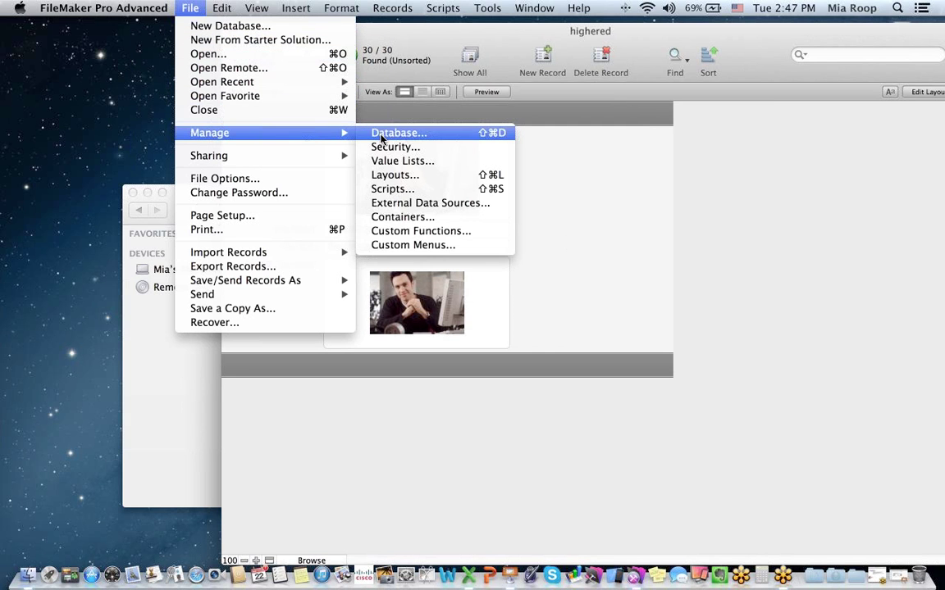
{"action": "left_click", "coordinate": [382, 137]}
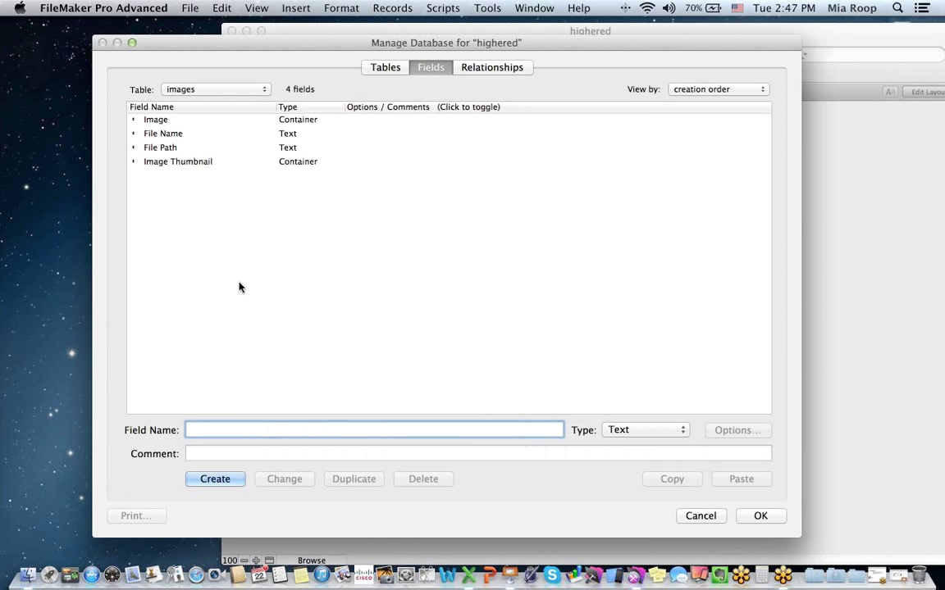
{"action": "type", "text": "StudentID"}
{"action": "left_click", "coordinate": [630, 431]}
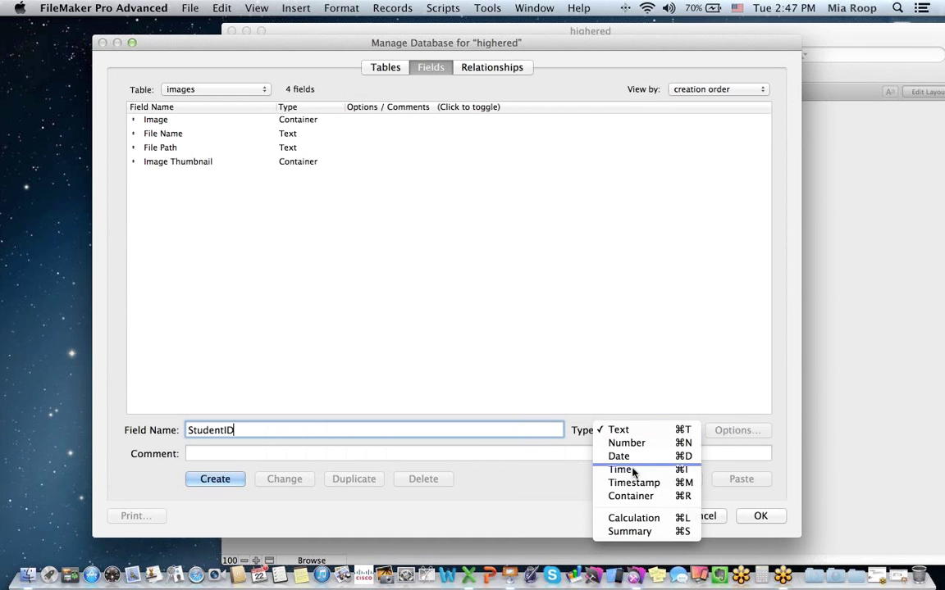
{"action": "left_click", "coordinate": [645, 518]}
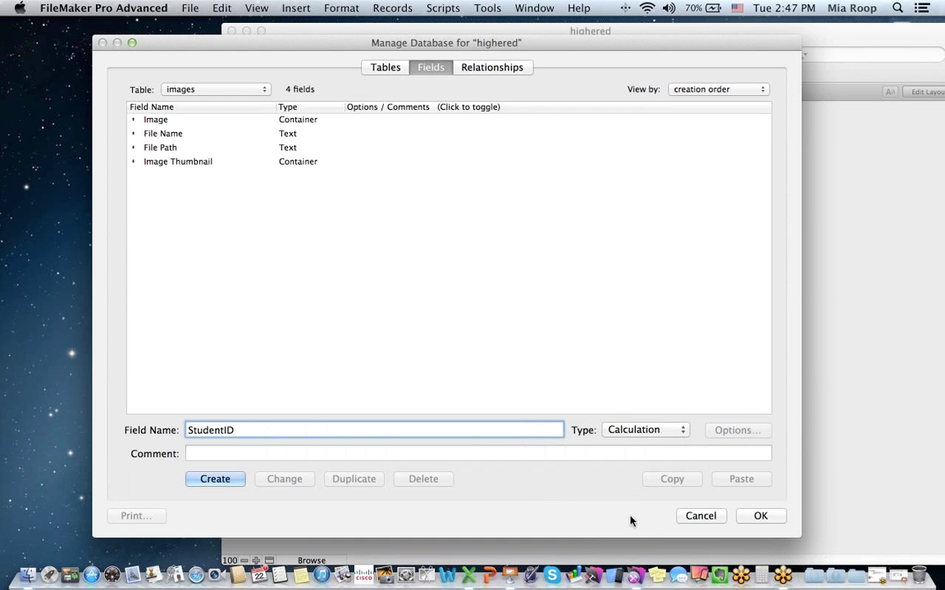
{"action": "left_click", "coordinate": [218, 482]}
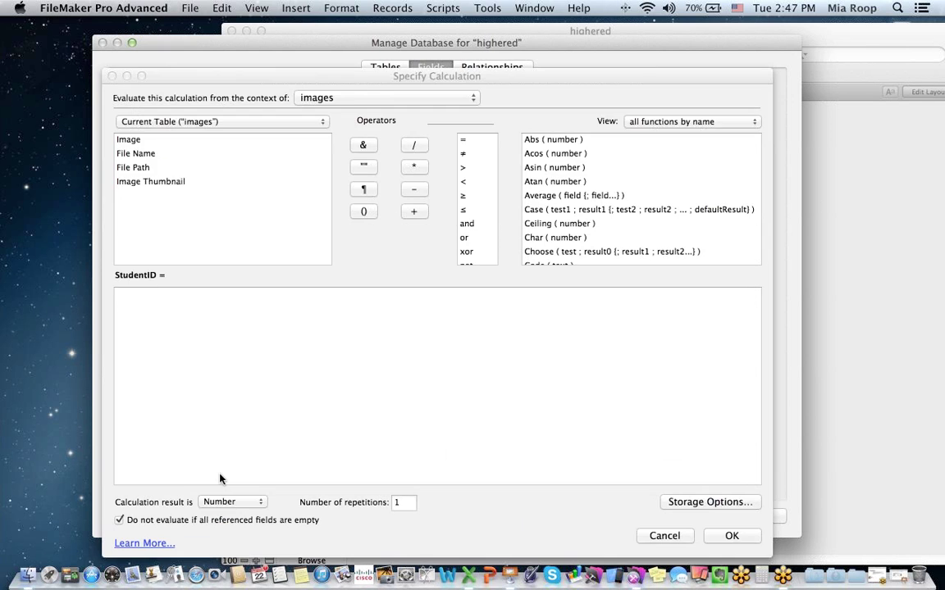
Filter the function list to Text functions and insert LeftWords into the StudentID formula.
{"action": "left_click", "coordinate": [703, 122]}
{"action": "left_click", "coordinate": [666, 156]}
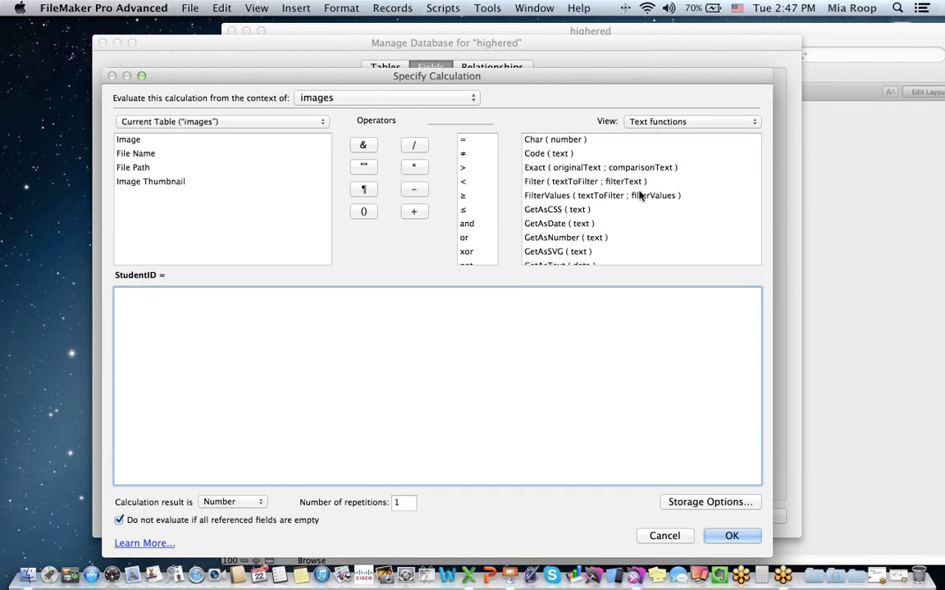
{"action": "left_click", "coordinate": [580, 210]}
{"action": "key", "text": "l"}
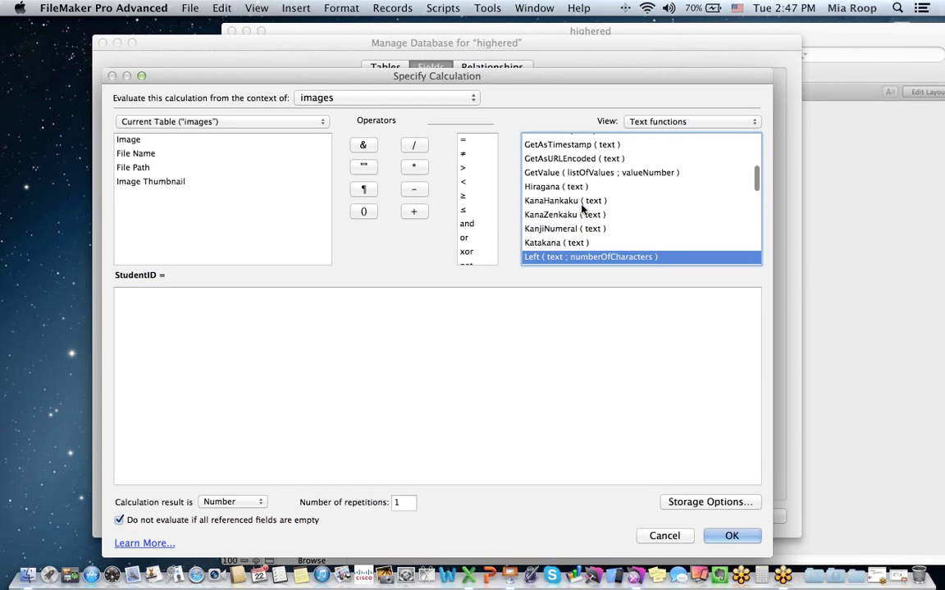
{"action": "key", "text": "Down"}
{"action": "key", "text": "Down"}
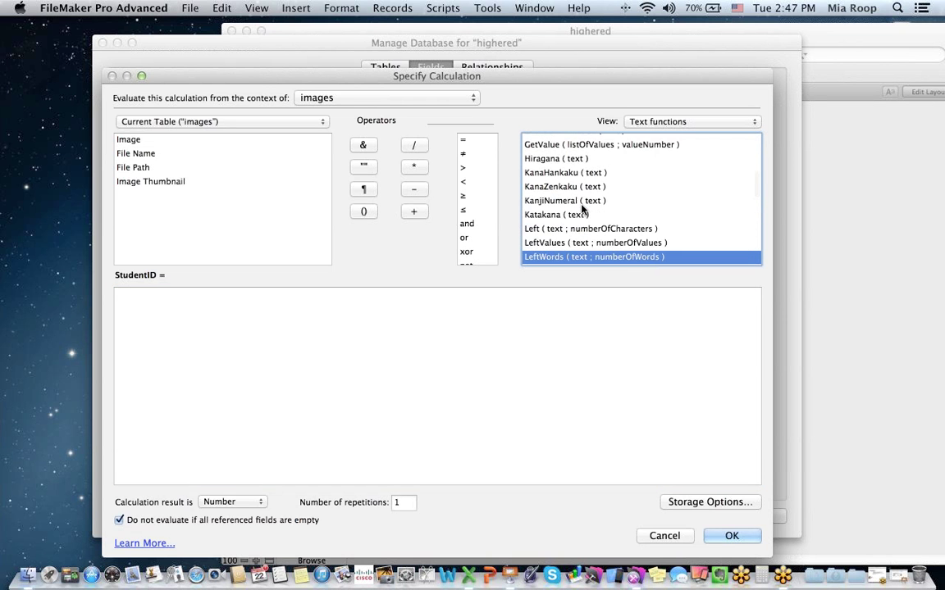
{"action": "double_click", "coordinate": [573, 256]}
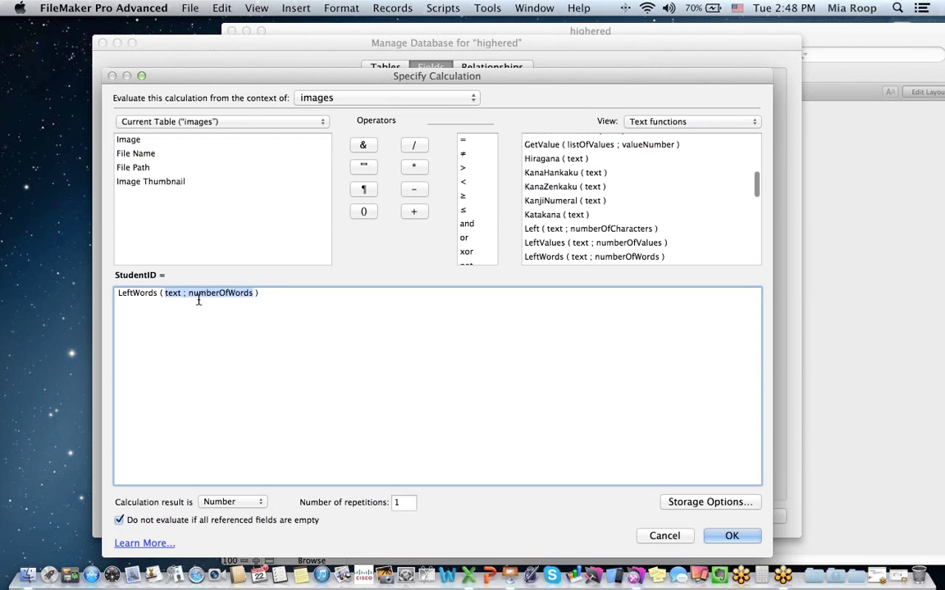
Complete the StudentID formula as LeftWords ( File Name; 1) and accept the calculation.
{"action": "double_click", "coordinate": [172, 292]}
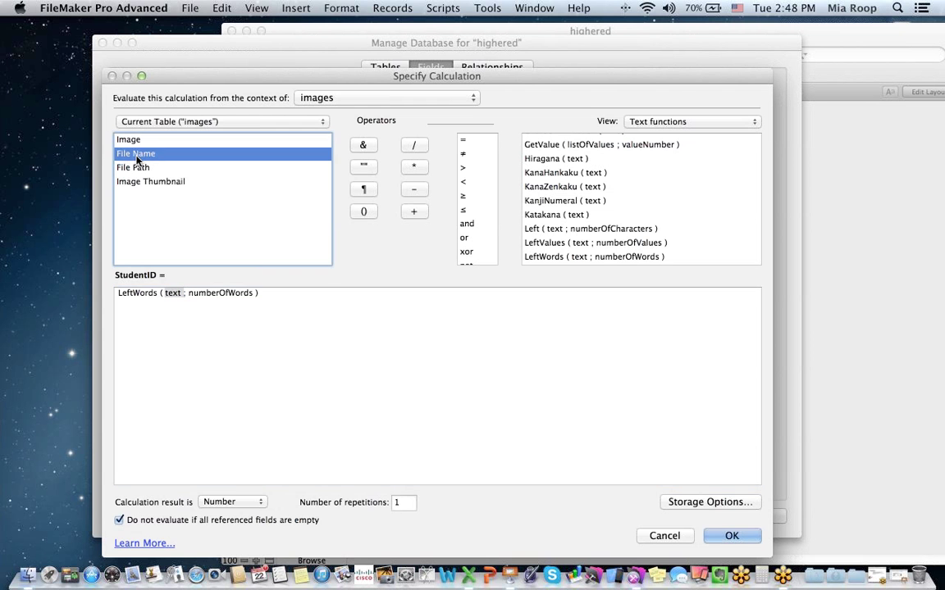
{"action": "double_click", "coordinate": [136, 154]}
{"action": "left_click_drag", "start_coordinate": [208, 292], "coordinate": [273, 292]}
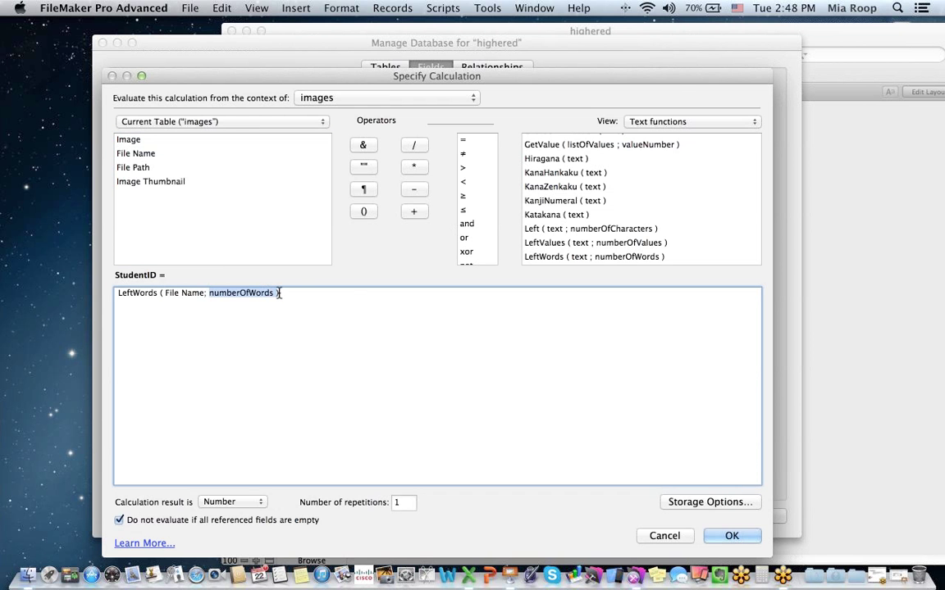
{"action": "type", "text": "1"}
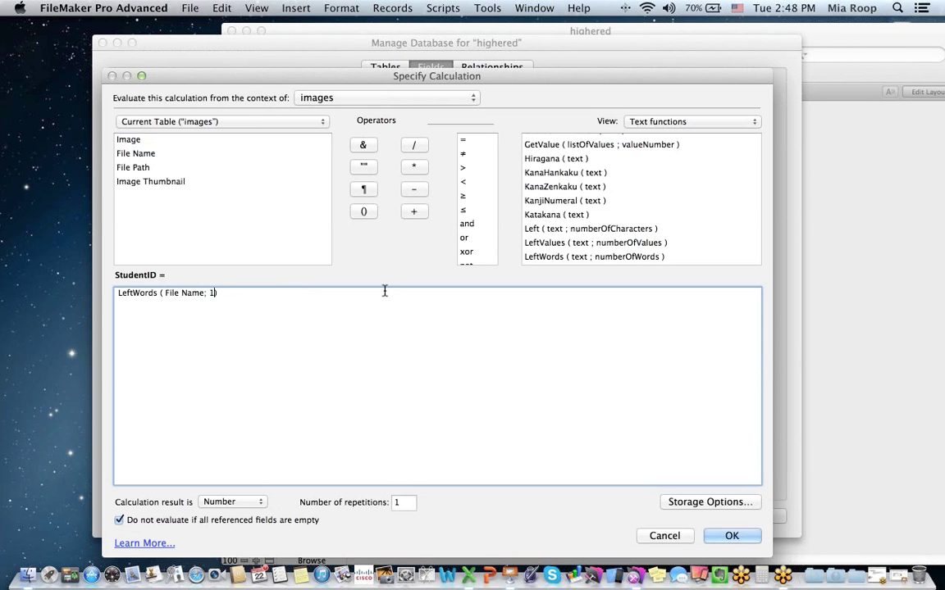
{"action": "left_click", "coordinate": [723, 537]}
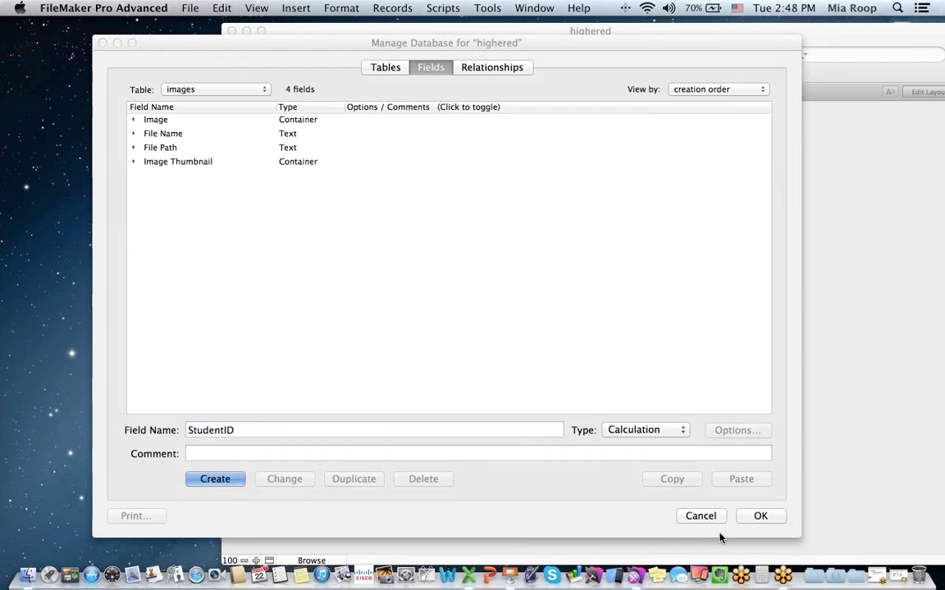
Place the images table below enrollment in the relationships graph, relate students' Student_ID_pk to its StudentID, and accept the database changes.
{"action": "left_click", "coordinate": [484, 69]}
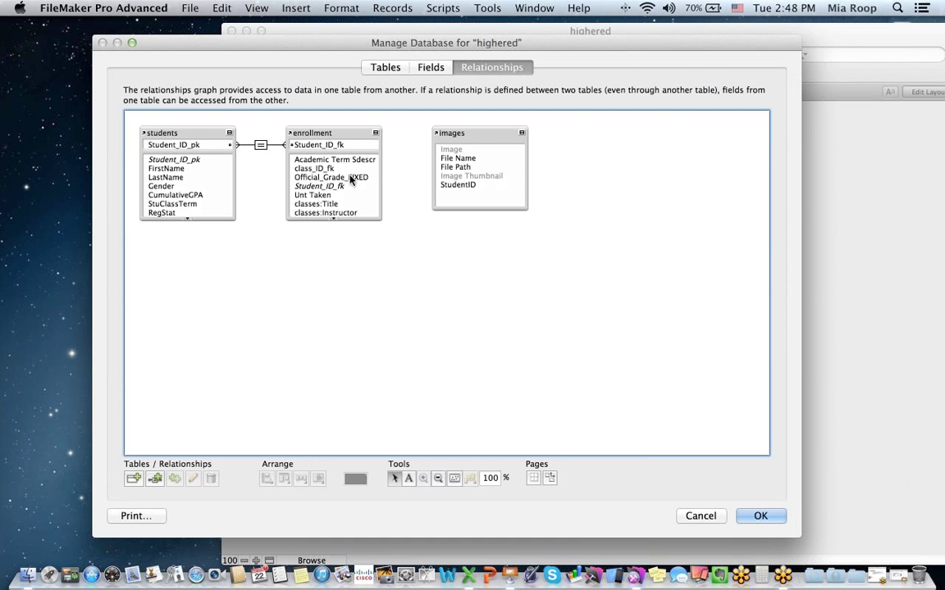
{"action": "left_click", "coordinate": [470, 181]}
{"action": "left_click_drag", "start_coordinate": [471, 180], "coordinate": [334, 296]}
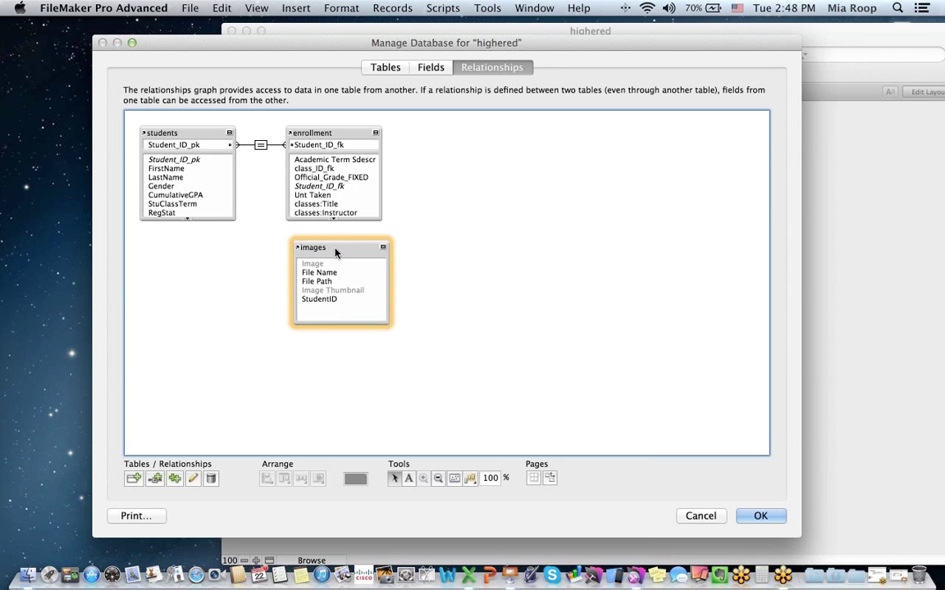
{"action": "left_click_drag", "start_coordinate": [215, 145], "coordinate": [303, 299]}
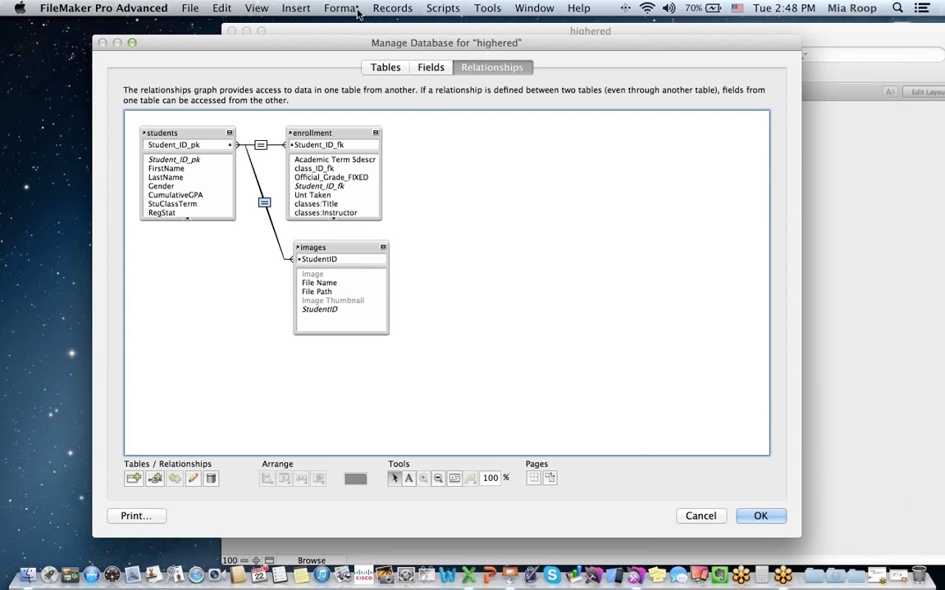
{"action": "left_click", "coordinate": [756, 516]}
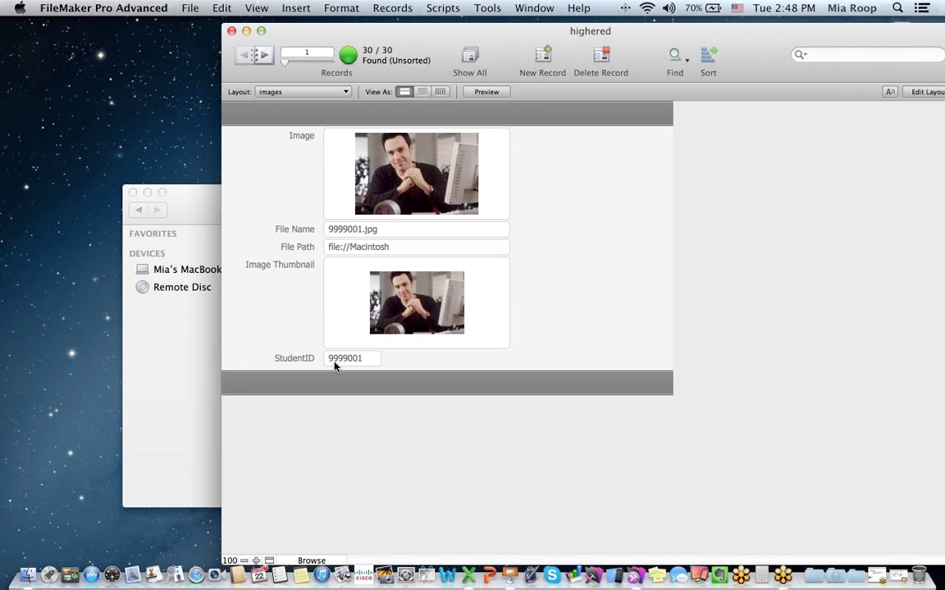
Return to Layout #1, move the database window fully into view and start editing the layout.
{"action": "left_click", "coordinate": [324, 95]}
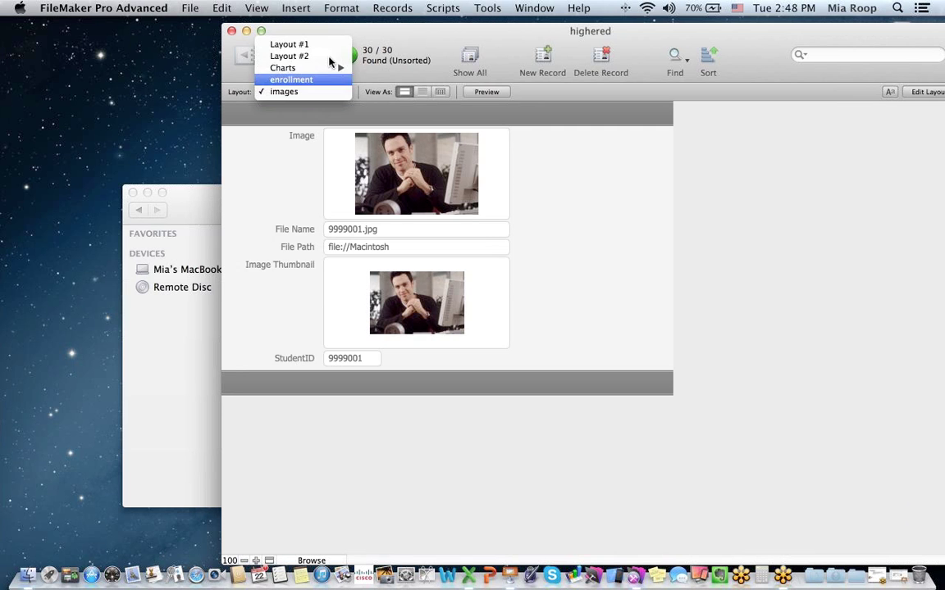
{"action": "left_click", "coordinate": [327, 49]}
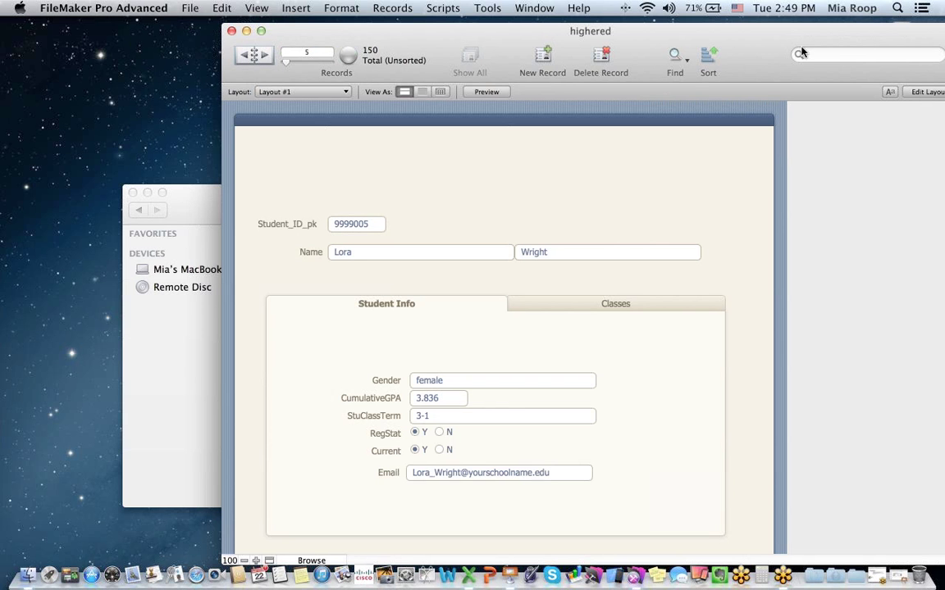
{"action": "left_click_drag", "start_coordinate": [796, 39], "coordinate": [635, 29]}
{"action": "left_click", "coordinate": [806, 86]}
Place the images table's Image field as a box in the empty area above the LastName field.
{"action": "left_click", "coordinate": [511, 48]}
{"action": "left_click_drag", "start_coordinate": [462, 139], "coordinate": [592, 217]}
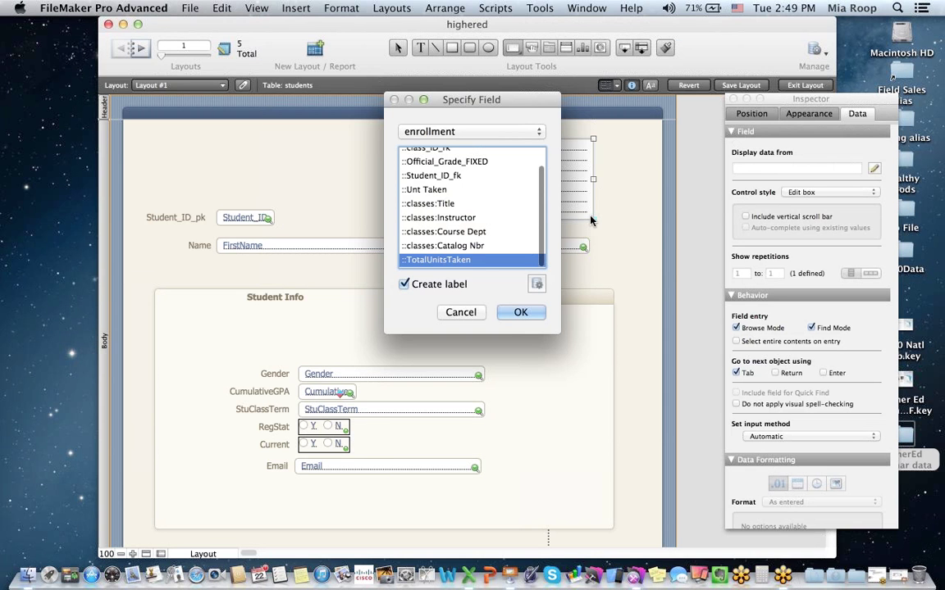
{"action": "left_click", "coordinate": [508, 131]}
{"action": "left_click", "coordinate": [442, 146]}
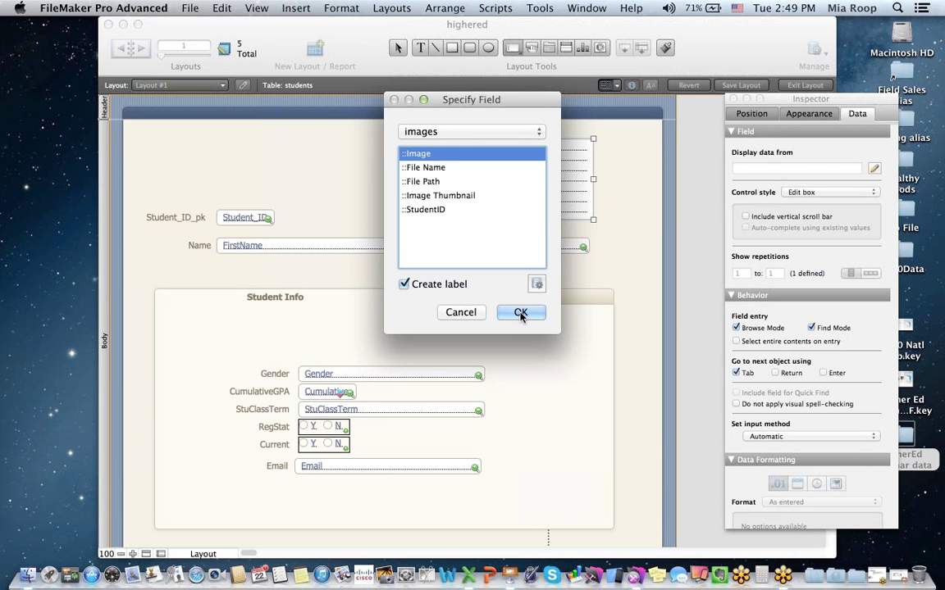
{"action": "left_click", "coordinate": [521, 314]}
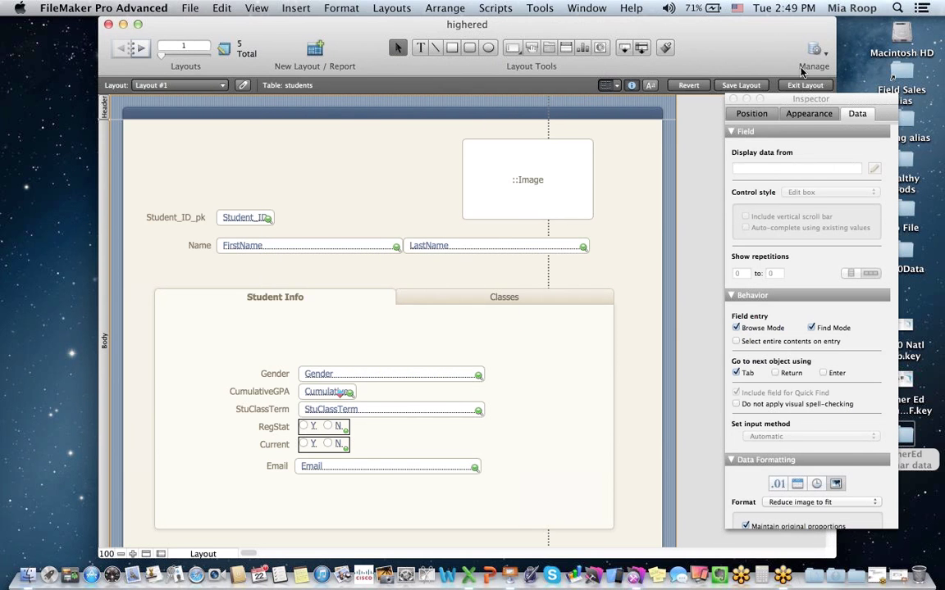
Save and exit the layout design, and step back through the student records to the first one to check their photos.
{"action": "left_click", "coordinate": [759, 86]}
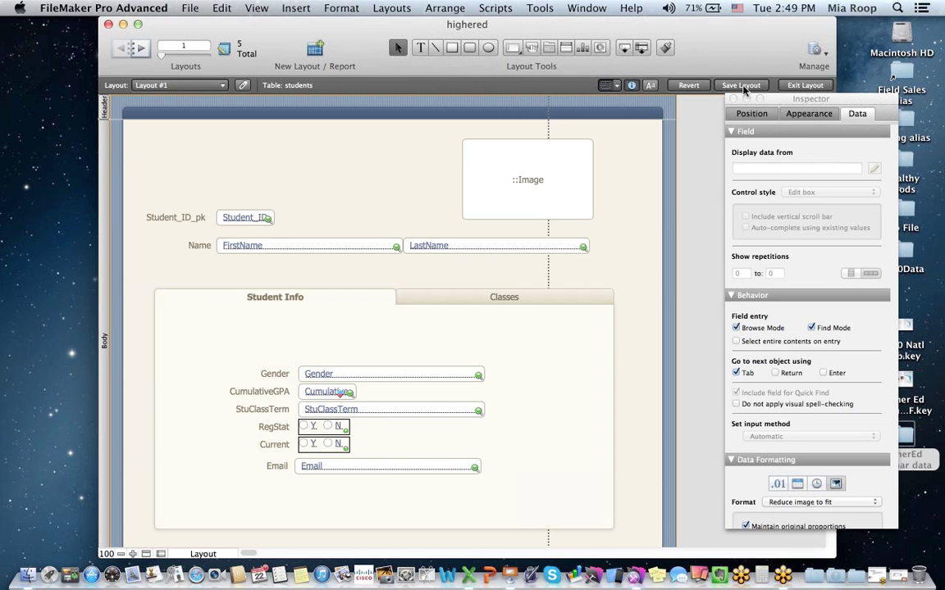
{"action": "left_click", "coordinate": [791, 87]}
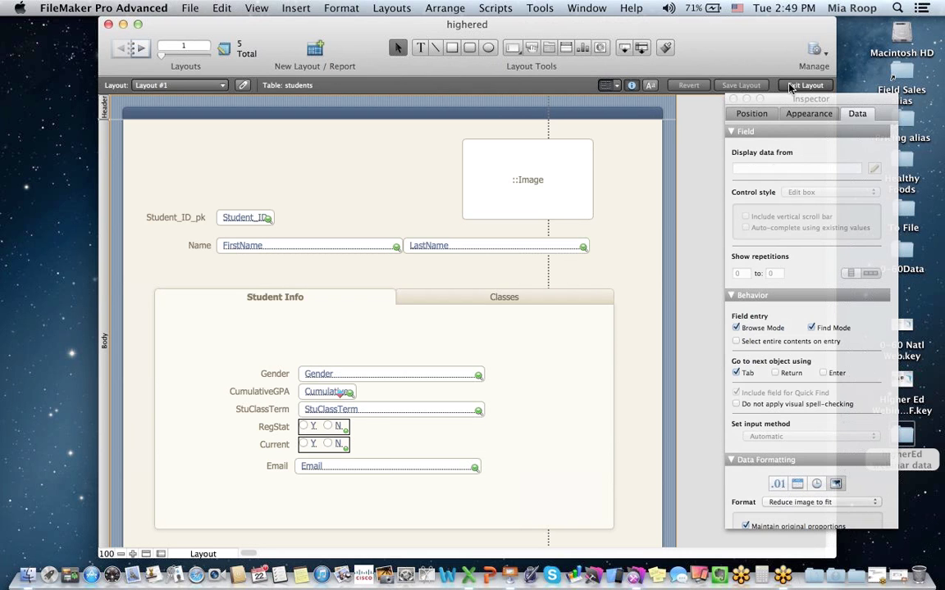
{"action": "left_click", "coordinate": [124, 50]}
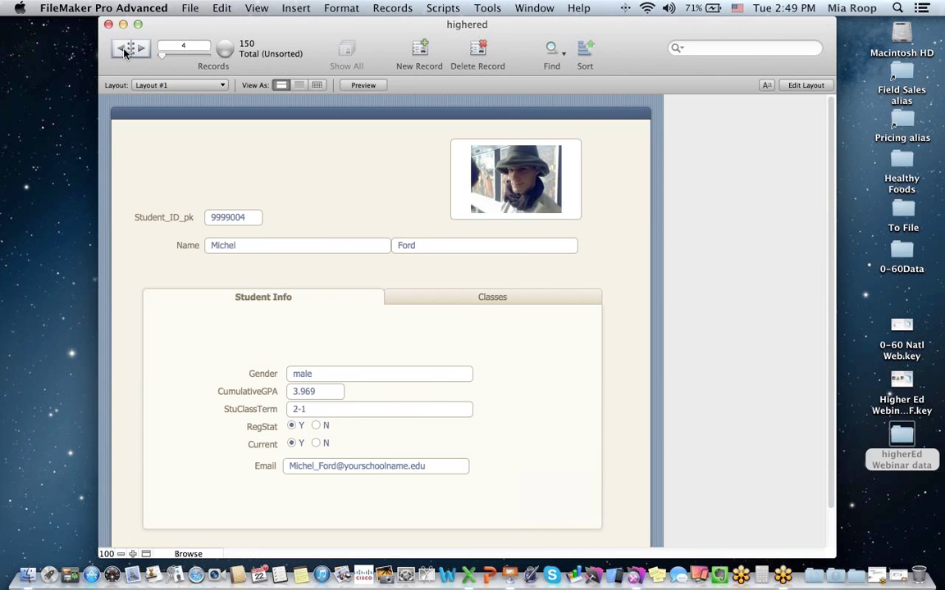
{"action": "left_click", "coordinate": [124, 50]}
{"action": "left_click", "coordinate": [124, 50]}
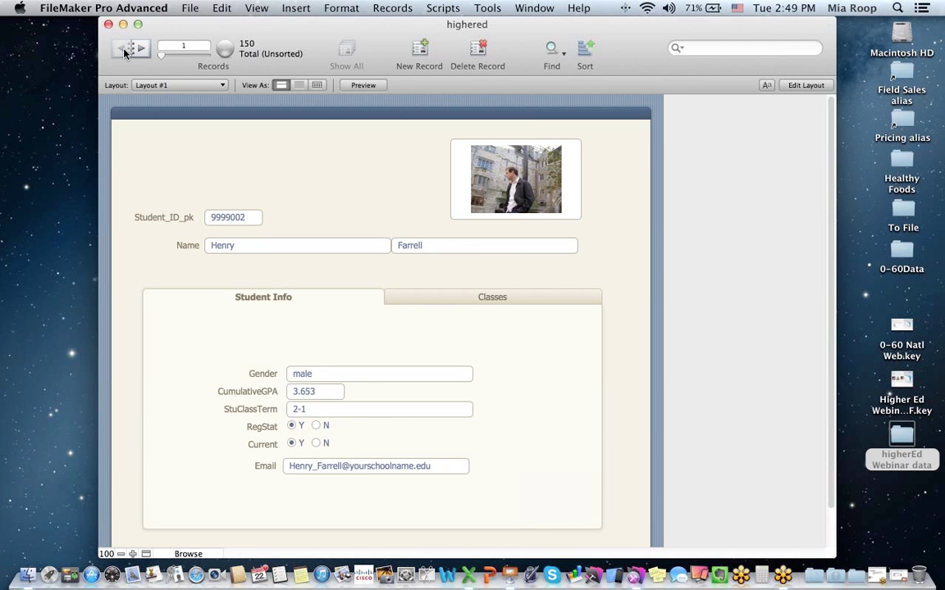
{"action": "left_click", "coordinate": [124, 50]}
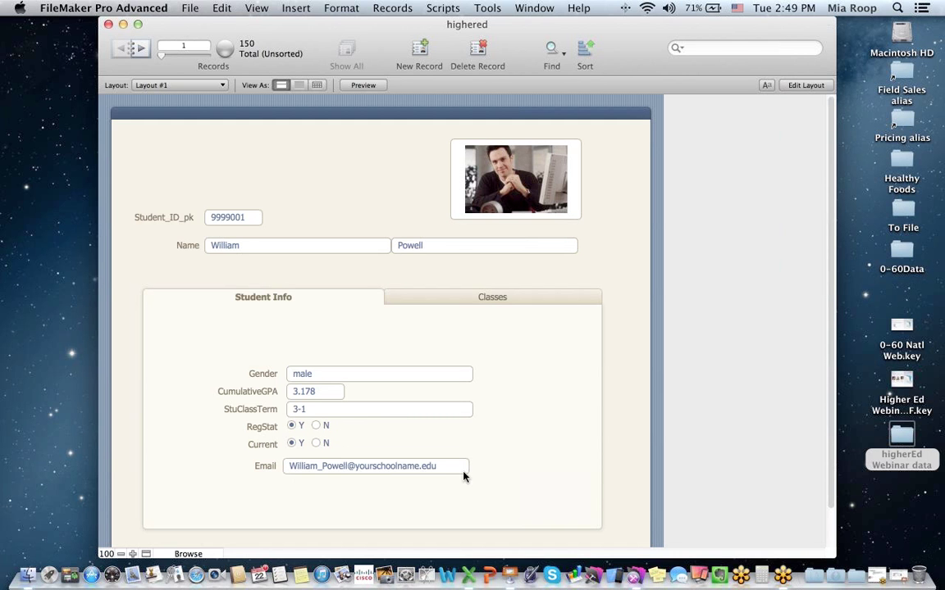
Check the first student's Classes details, return to Student Info, and find the students whose CumulativeGPA is <2.
{"action": "left_click", "coordinate": [506, 304]}
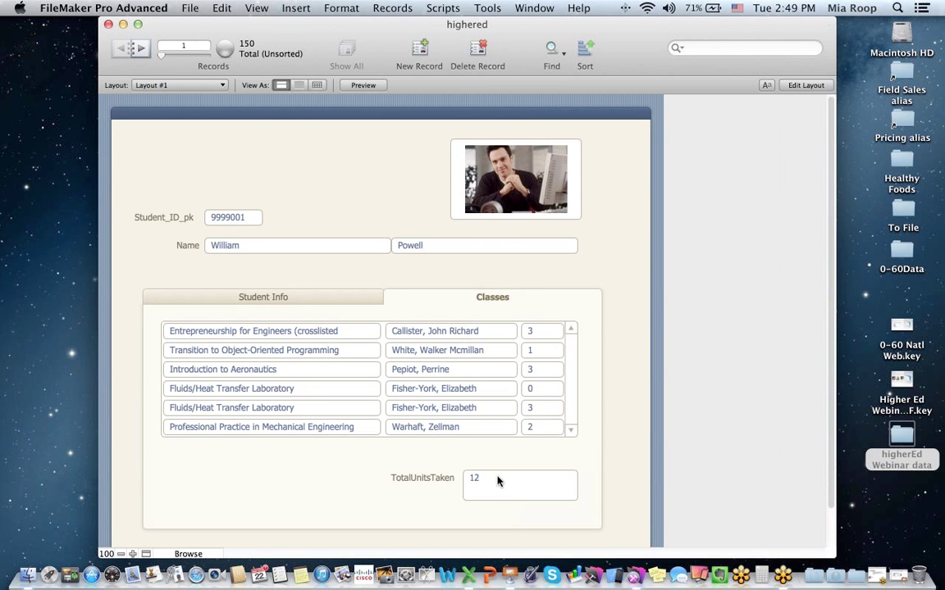
{"action": "left_click", "coordinate": [312, 302]}
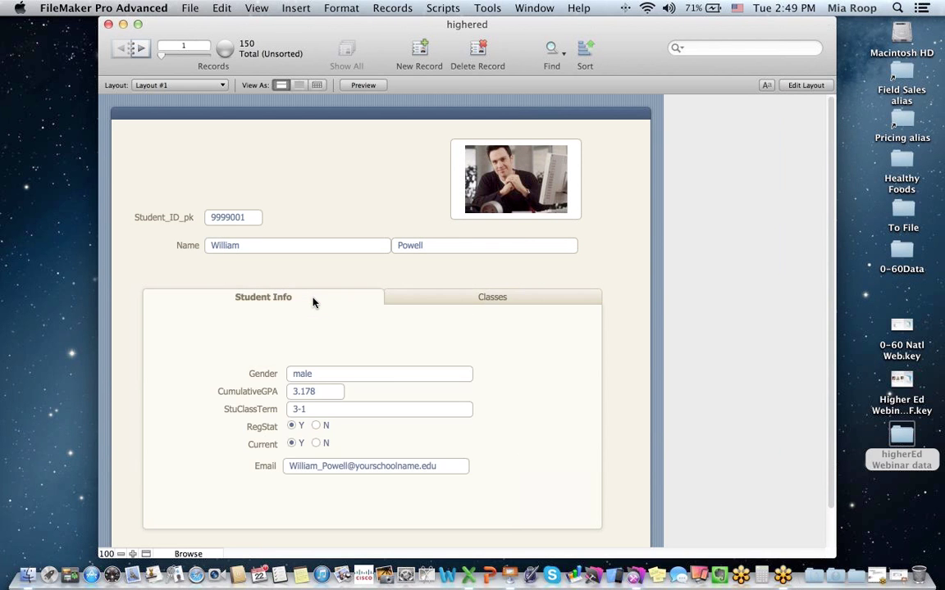
{"action": "left_click", "coordinate": [547, 50]}
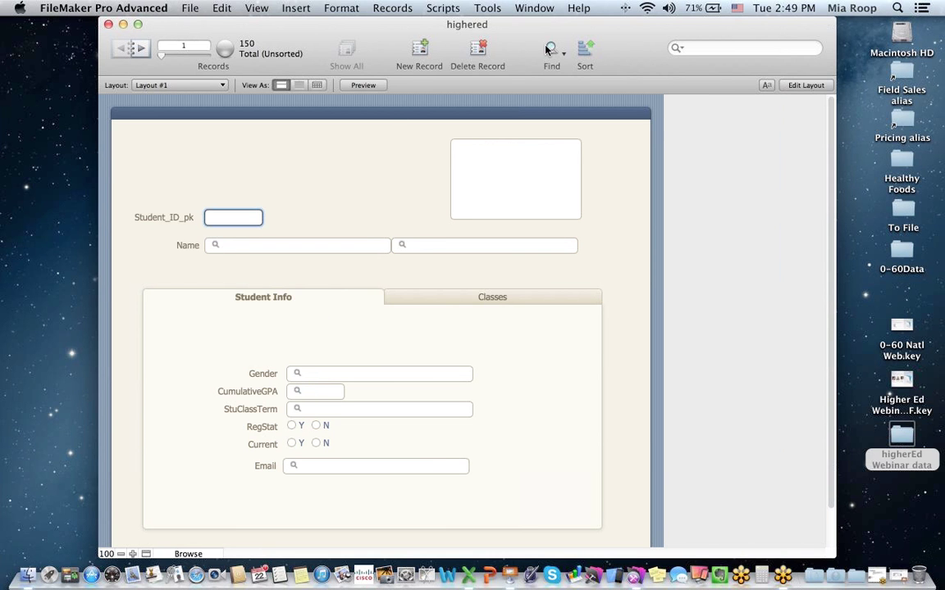
{"action": "left_click", "coordinate": [322, 392]}
{"action": "type", "text": "<2"}
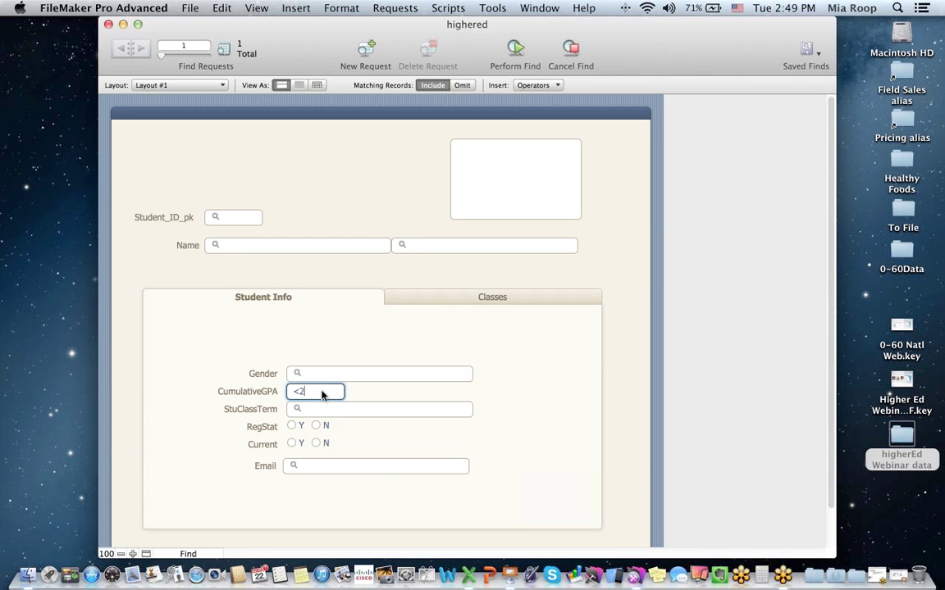
{"action": "key", "text": "Return"}
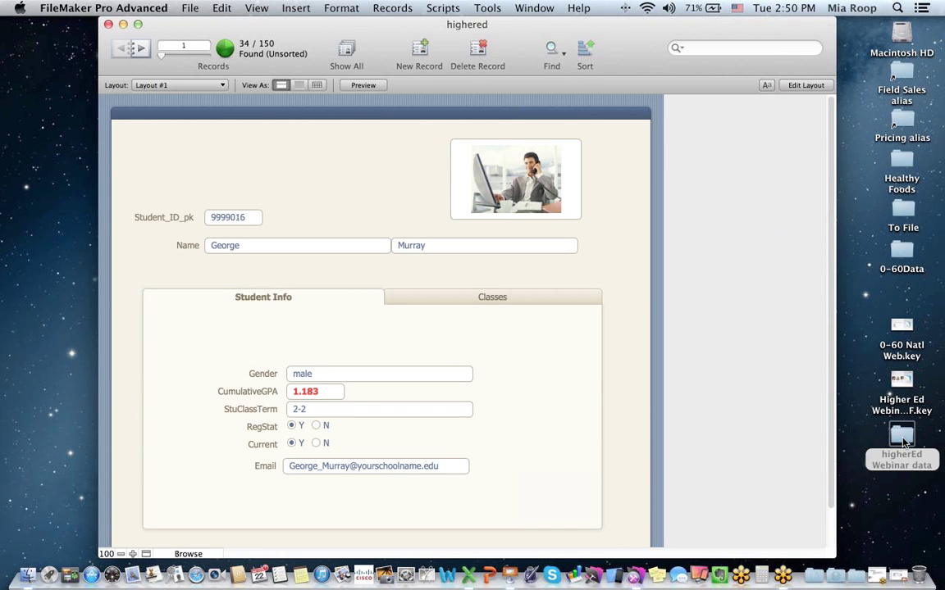
Switch to Keynote by opening the Higher Ed webinar presentation file from the desktop.
{"action": "left_click", "coordinate": [902, 384]}
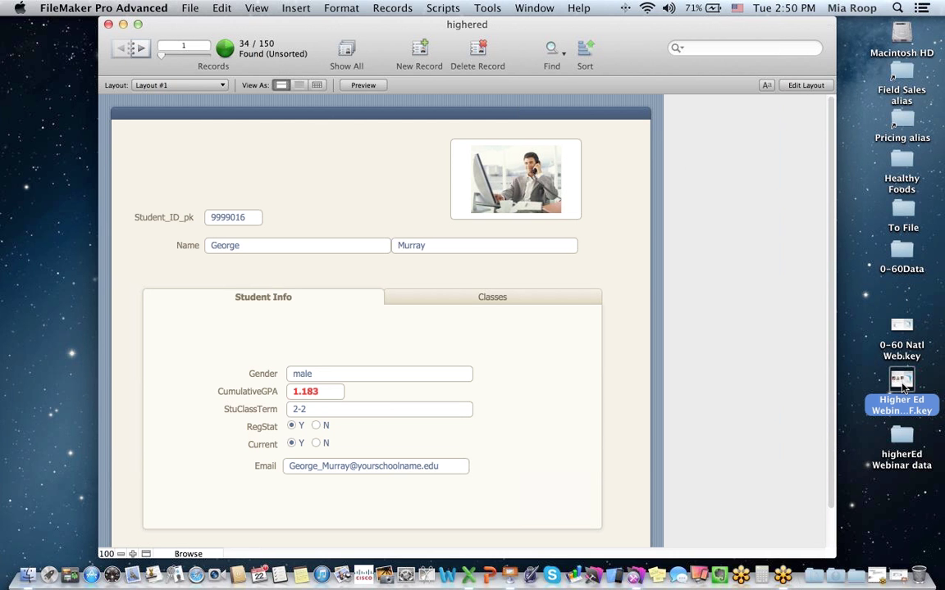
{"action": "double_click", "coordinate": [902, 384]}
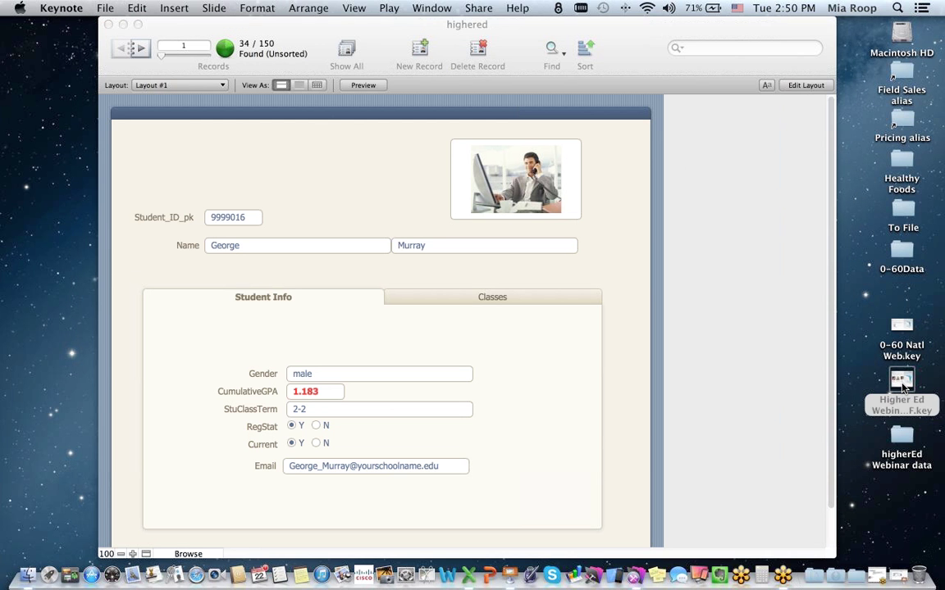